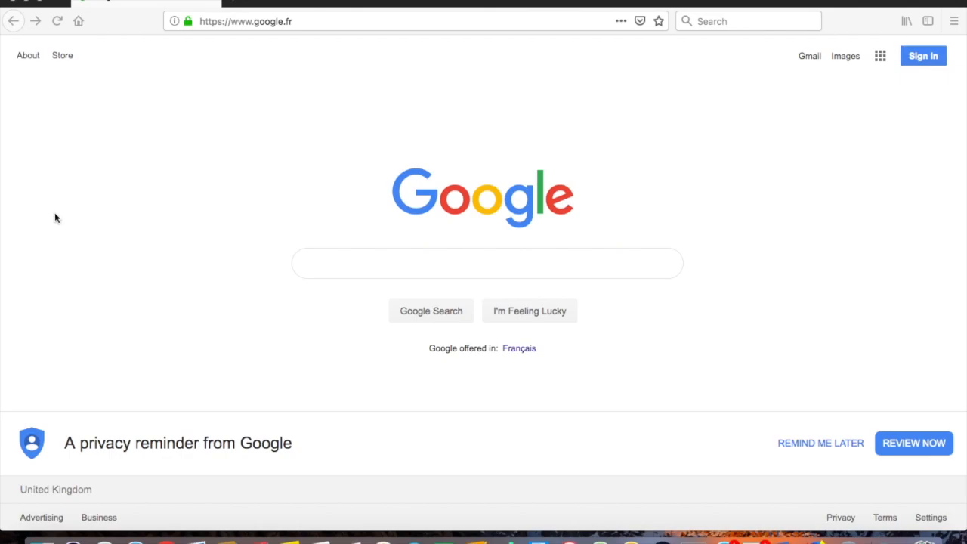
- Search Google for "kdp select" and open the Amazon Kindle Direct Publishing page about self publishing and KDP Select
click(366, 270)
text(kdp select)
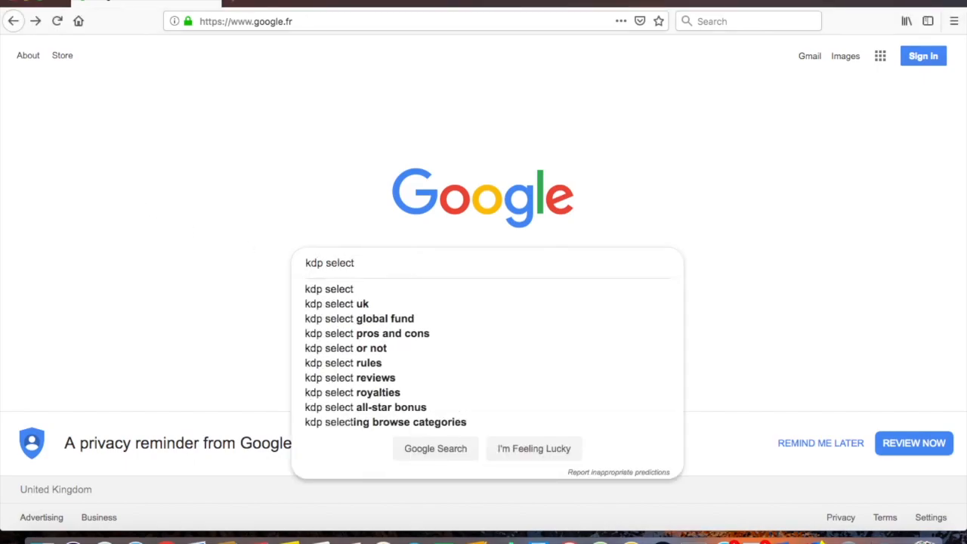
key(Return)
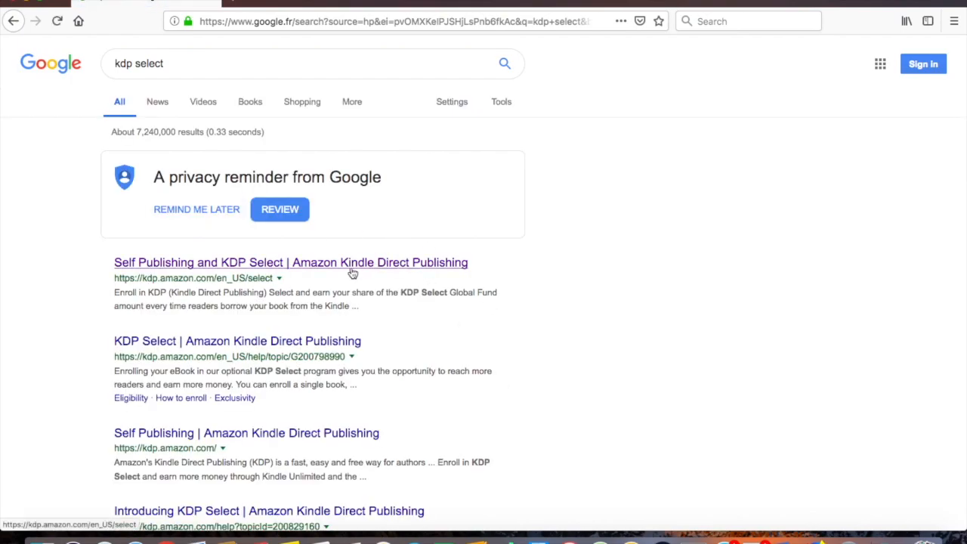
click(350, 270)
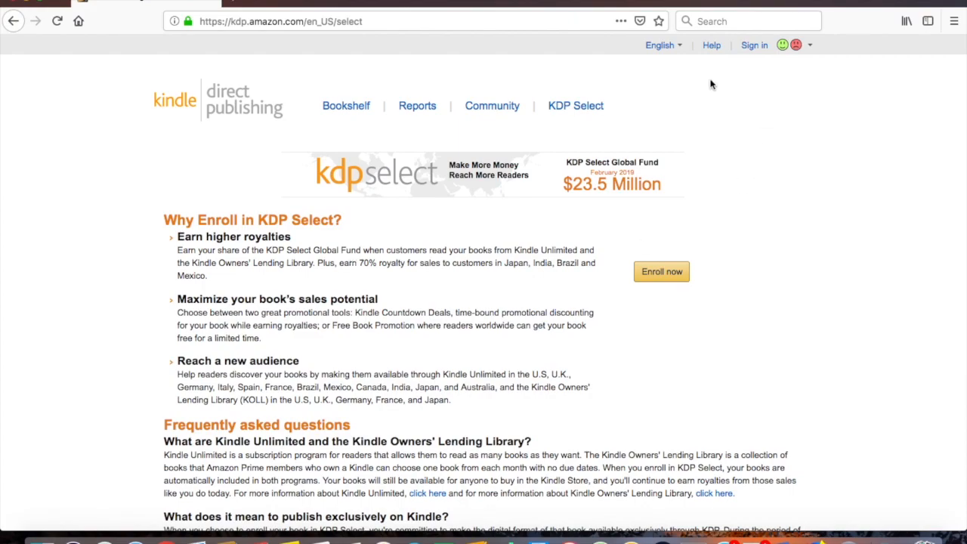
- Change the KDP Select page's language to Français
click(681, 45)
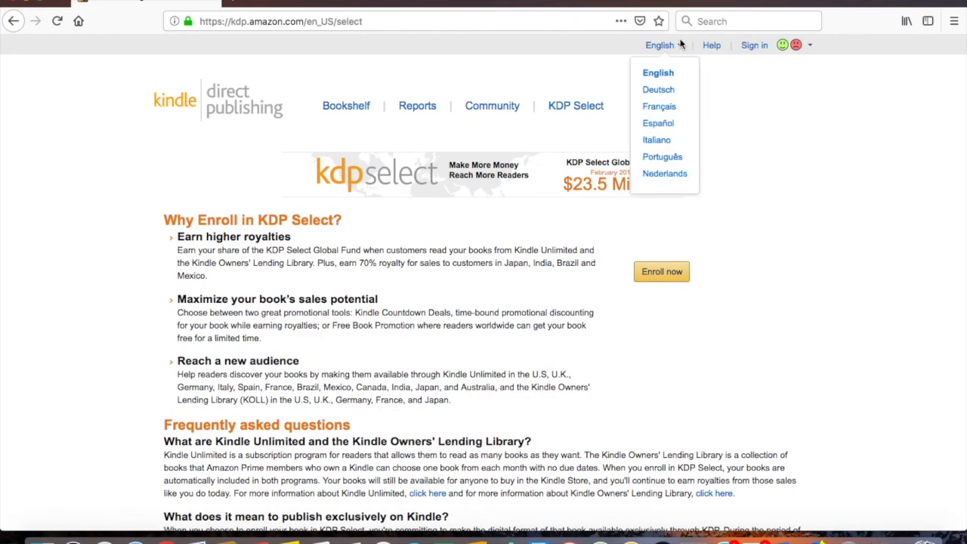
click(709, 93)
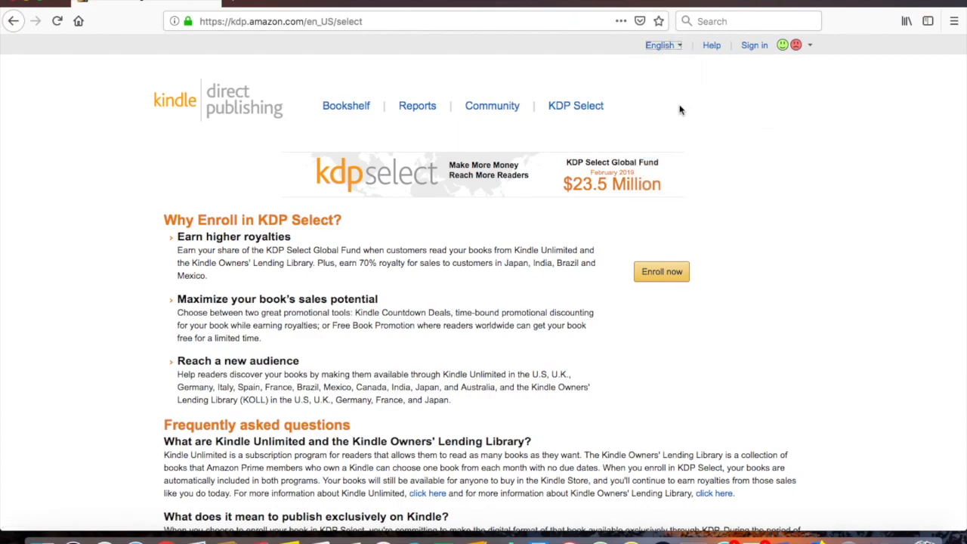
click(676, 45)
click(669, 108)
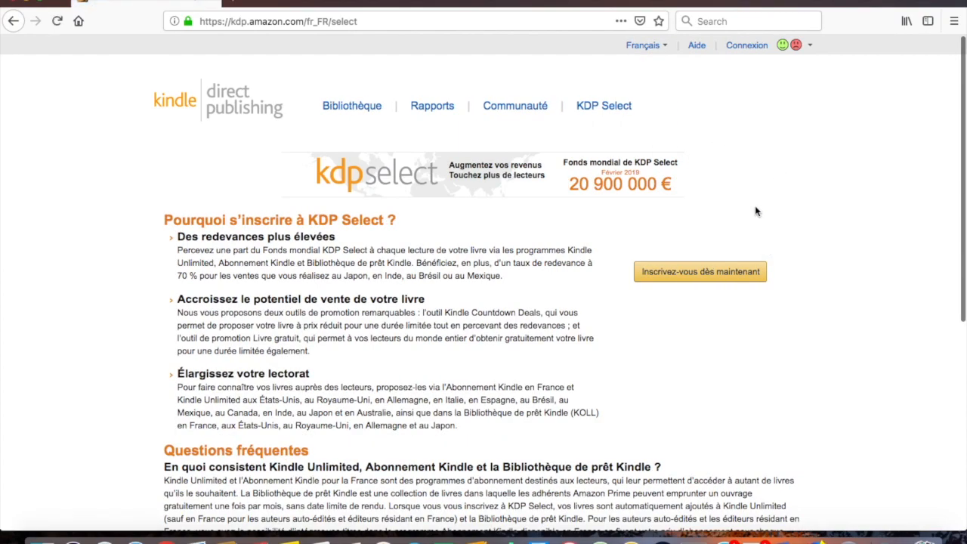
- Start the KDP Select sign-up and choose to create a new KDP account
click(715, 275)
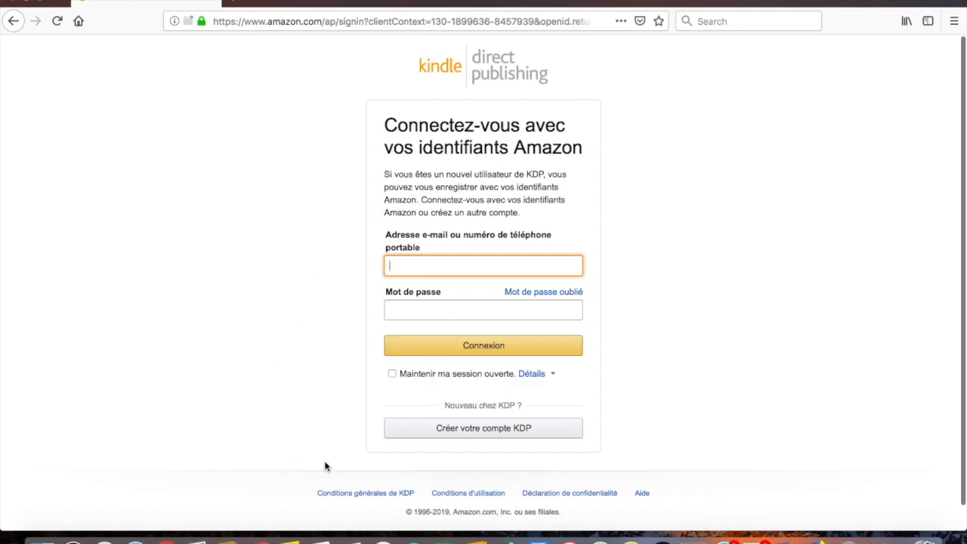
click(499, 429)
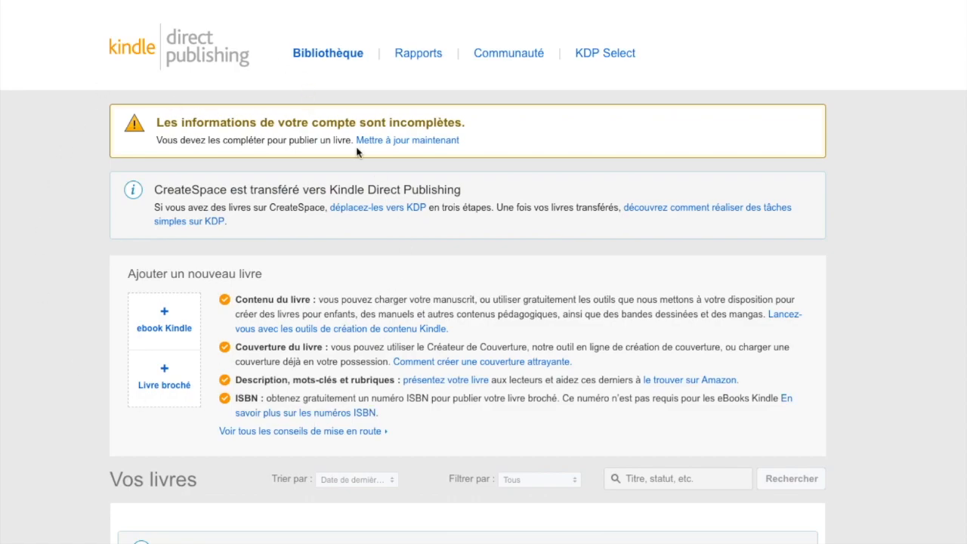
- Start adding a new Kindle ebook from the KDP library page
scroll(7, 200, down, 4)
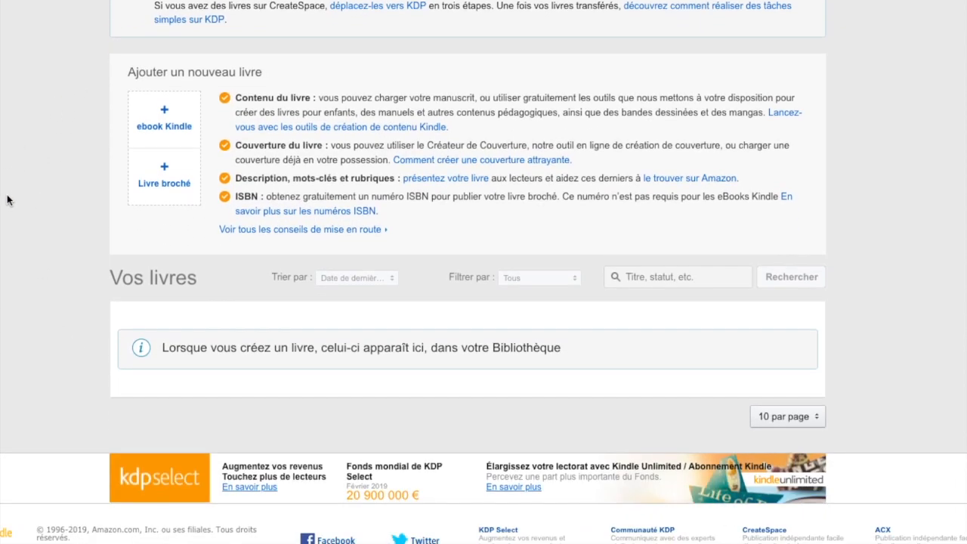
scroll(8, 201, up, 4)
scroll(8, 201, down, 1)
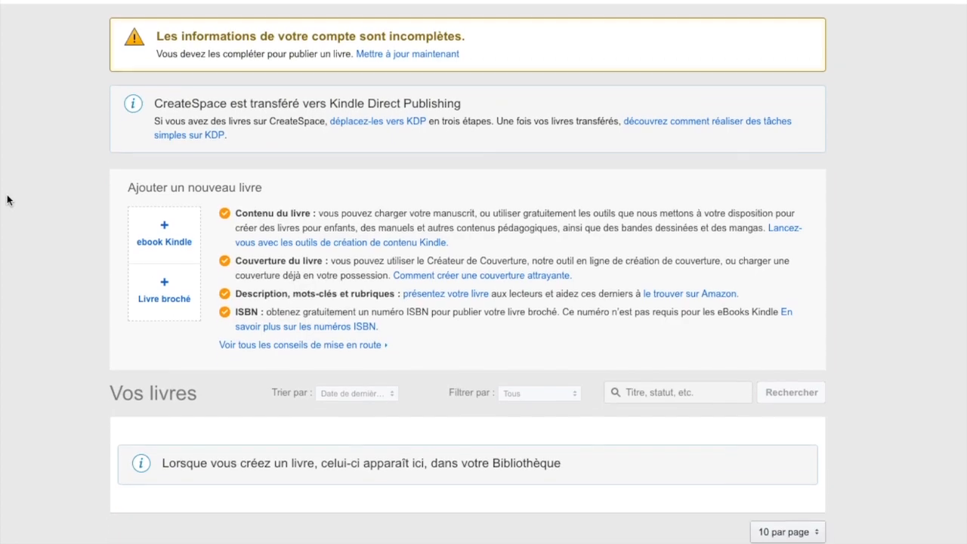
click(166, 224)
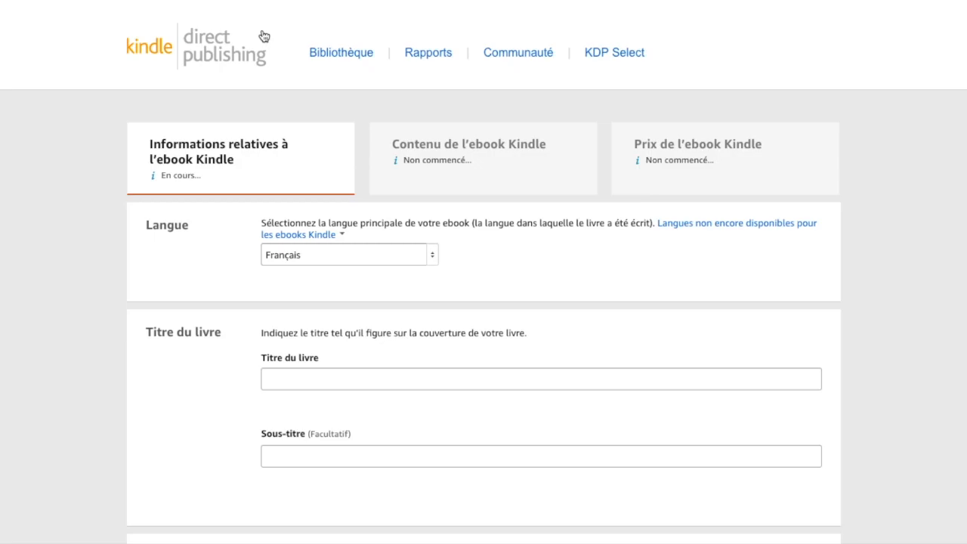
- Look through the Kindle ebook information form, including its language, title, subtitle and series fields
scroll(0, 374, down, 6)
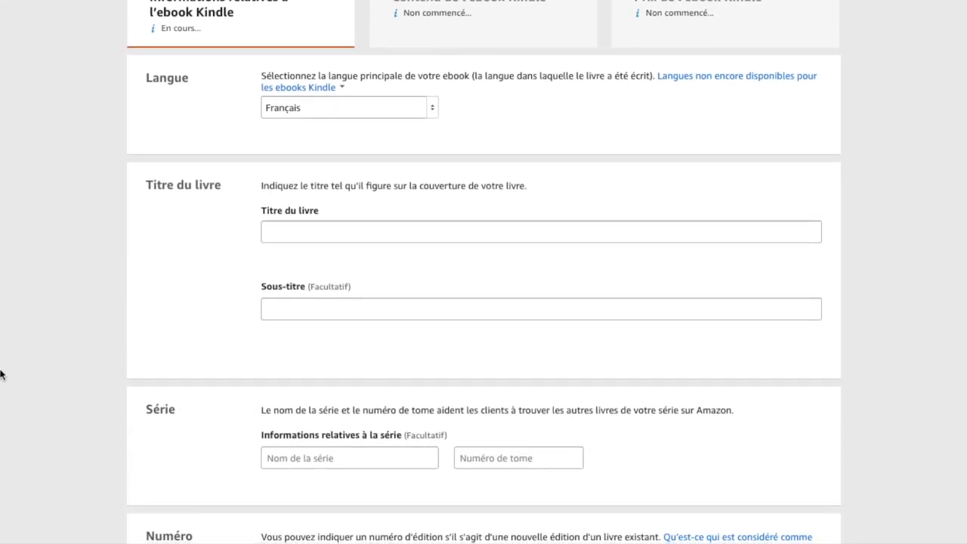
scroll(0, 374, down, 8)
scroll(0, 375, up, 15)
scroll(0, 374, down, 4)
scroll(2, 375, down, 5)
scroll(1, 374, up, 9)
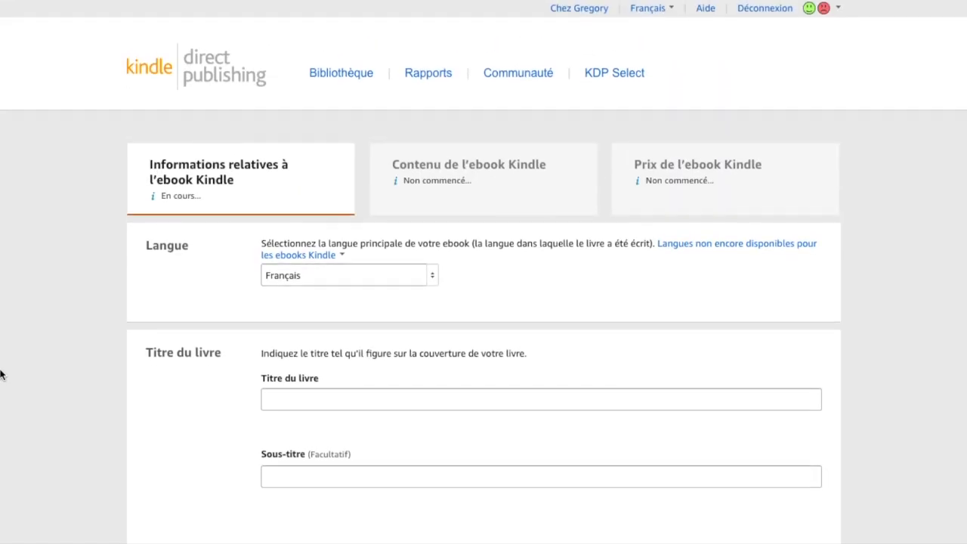
scroll(622, 293, down, 1)
- Switch to Microsoft Word and skim the opening pages of the manuscript
mouse_move(610, 540)
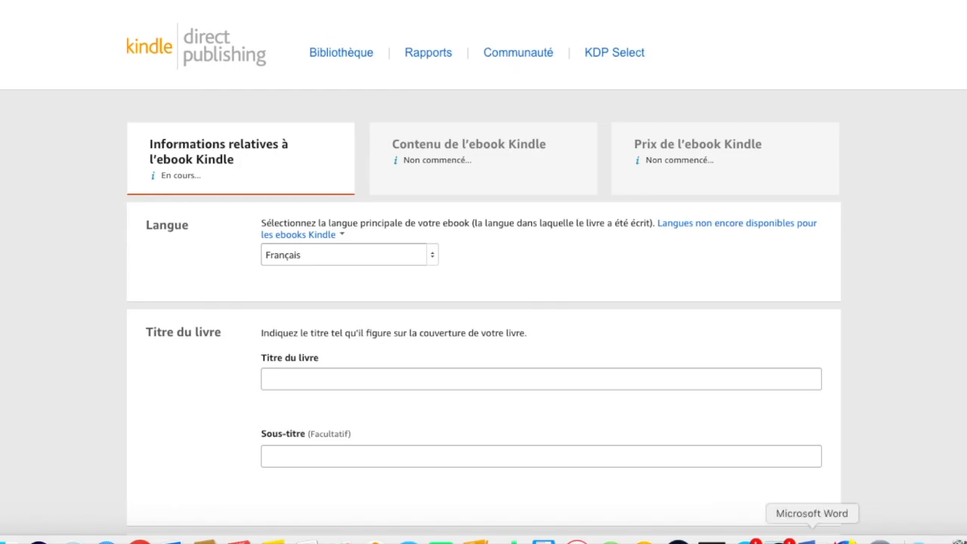
click(812, 539)
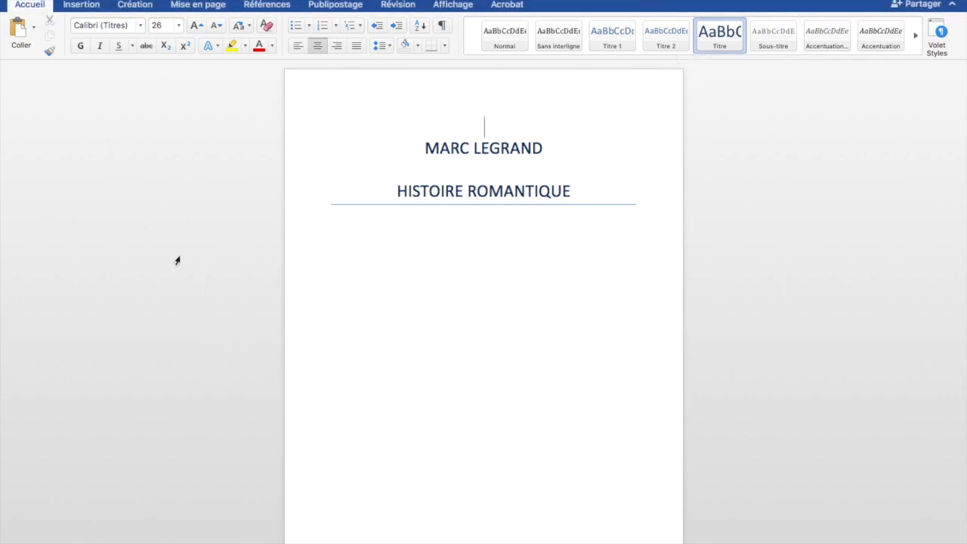
scroll(347, 286, down, 5)
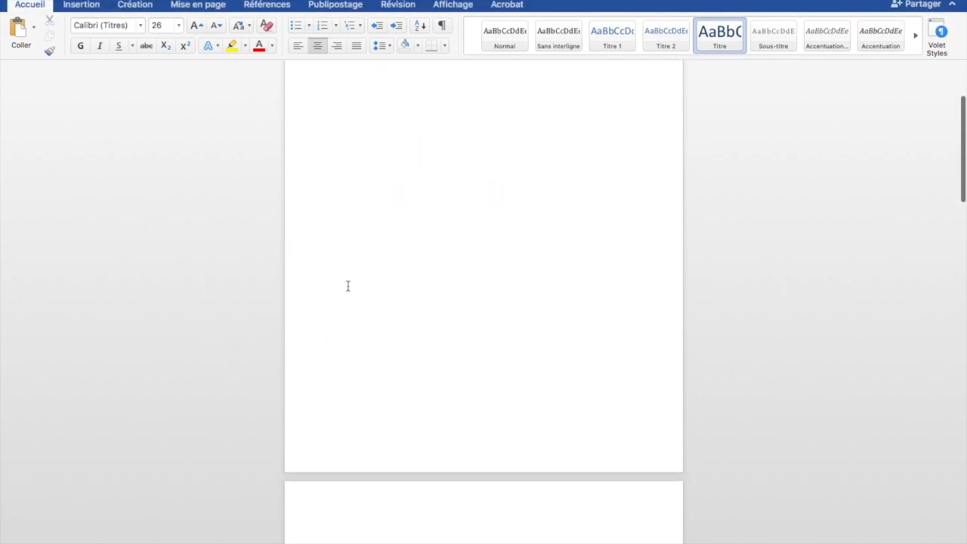
scroll(348, 286, down, 3)
scroll(348, 285, up, 10)
- Examine the style and formatting of the author name and the book title HISTOIRE ROMANTIQUE on the title page
click(568, 149)
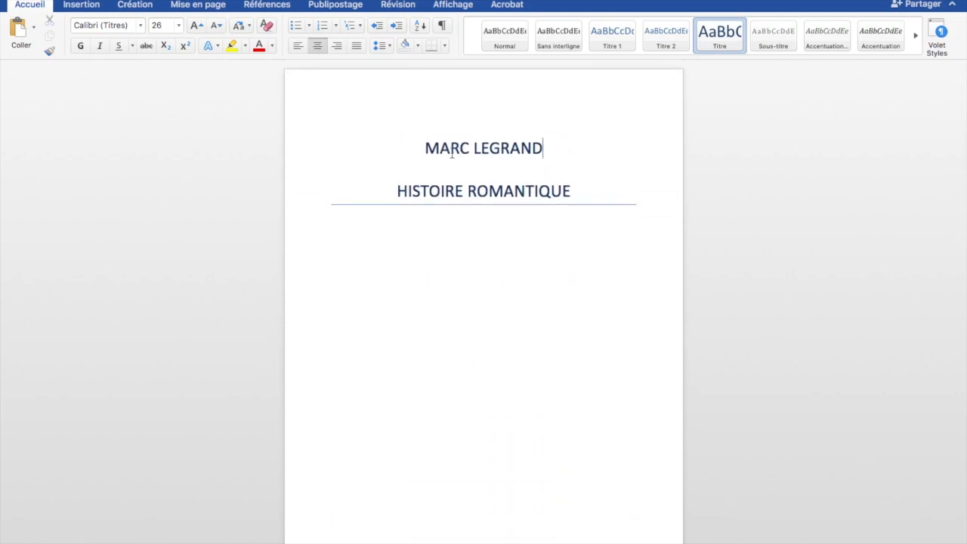
drag(426, 149, 525, 141)
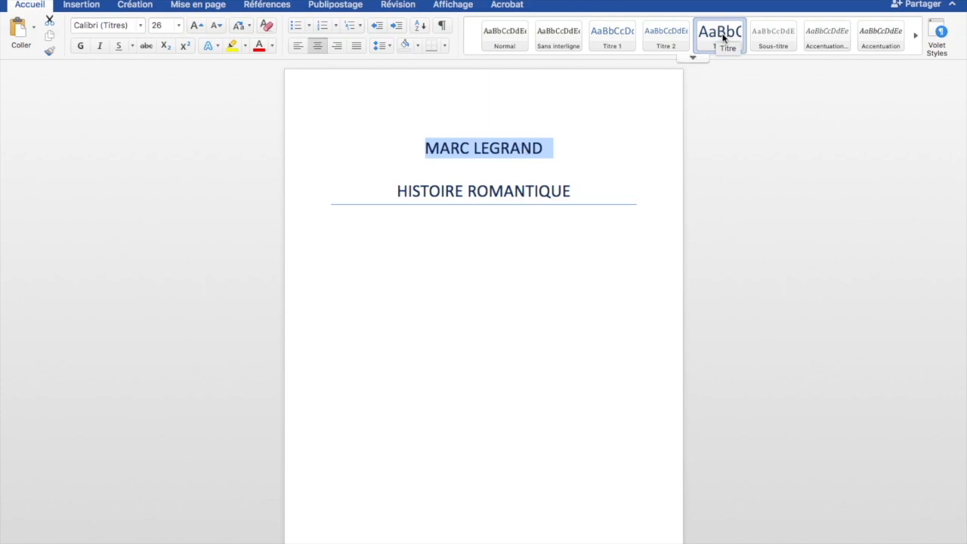
click(576, 189)
drag(578, 190, 369, 190)
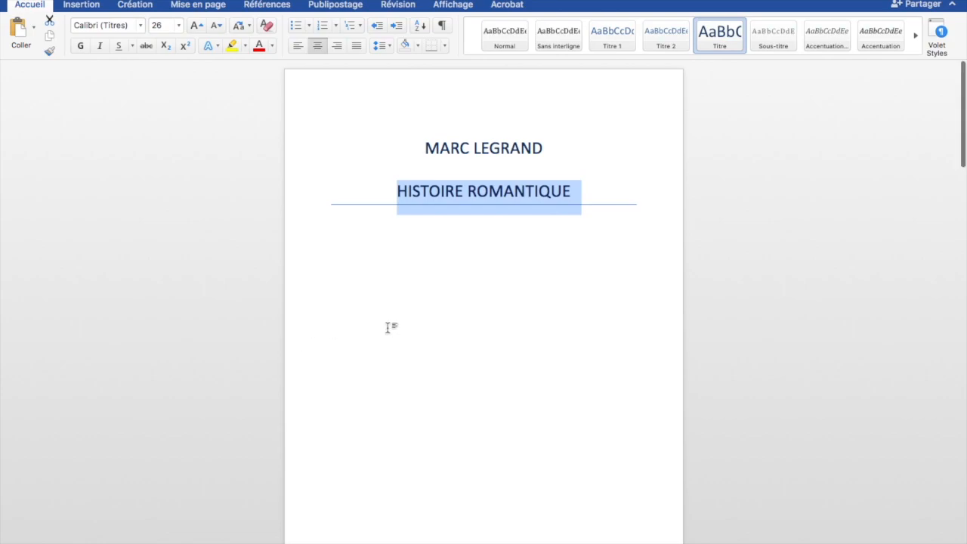
click(551, 261)
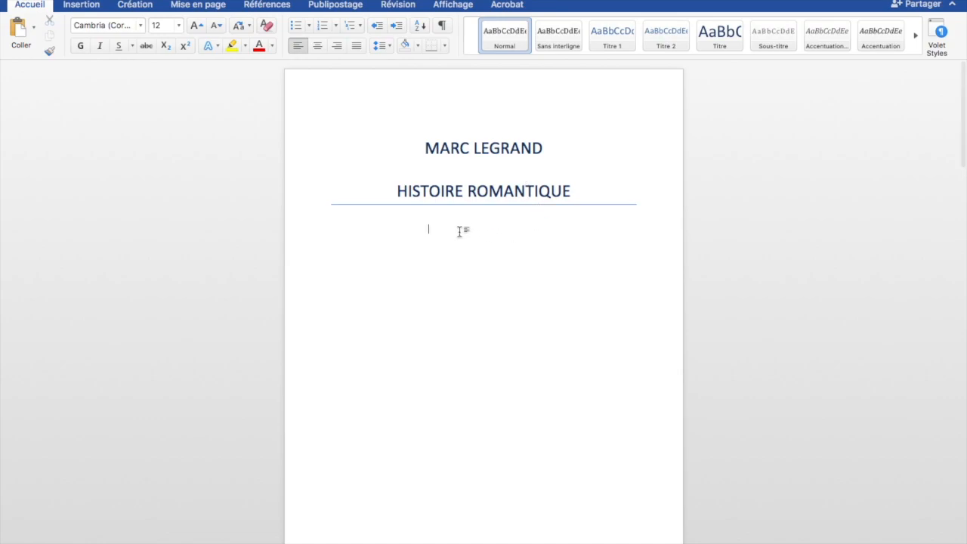
- Review the space after the book title and the break types available for starting a new page, without inserting one
scroll(459, 231, down, 10)
scroll(459, 231, up, 5)
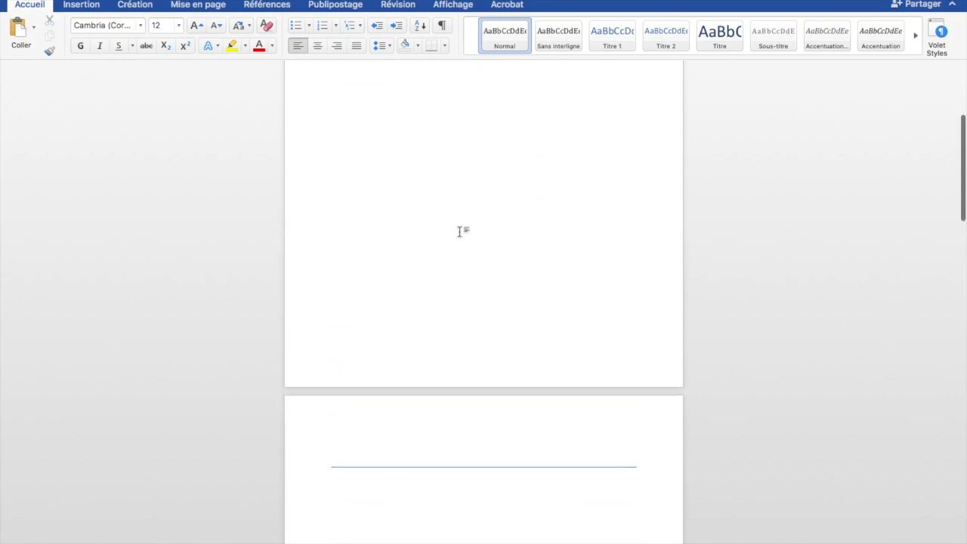
click(227, 1)
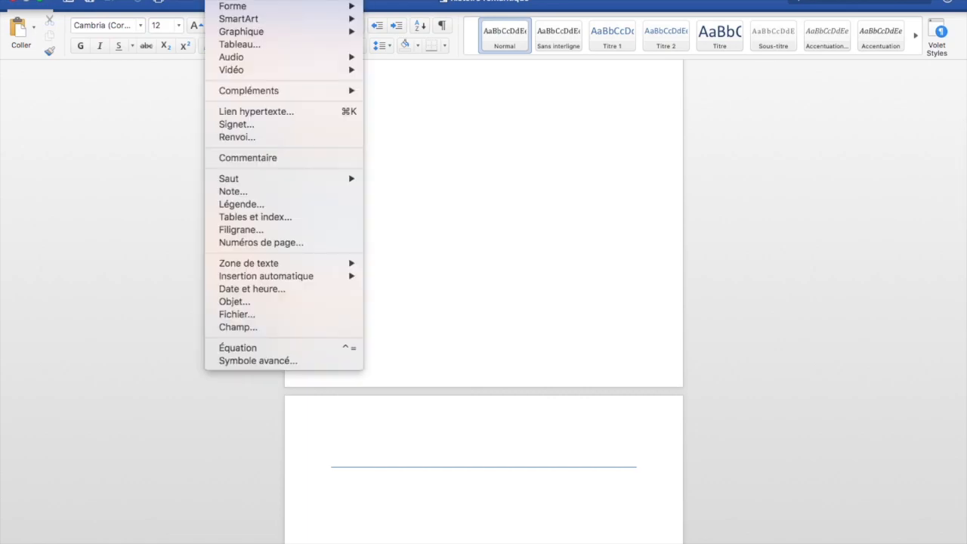
mouse_move(298, 178)
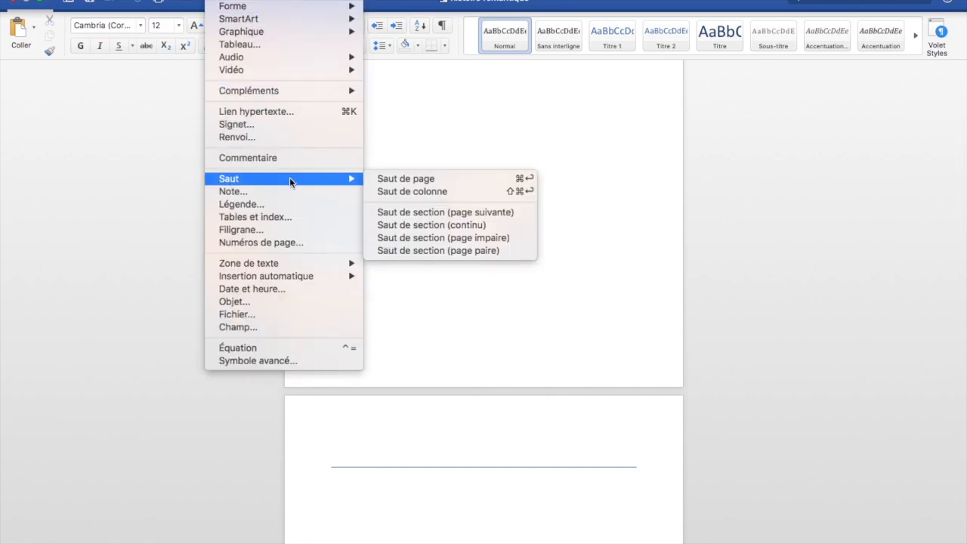
click(147, 243)
- Examine the text and formatting of the two-line copyright notice on the page after the title page
scroll(424, 232, up, 5)
scroll(423, 231, down, 10)
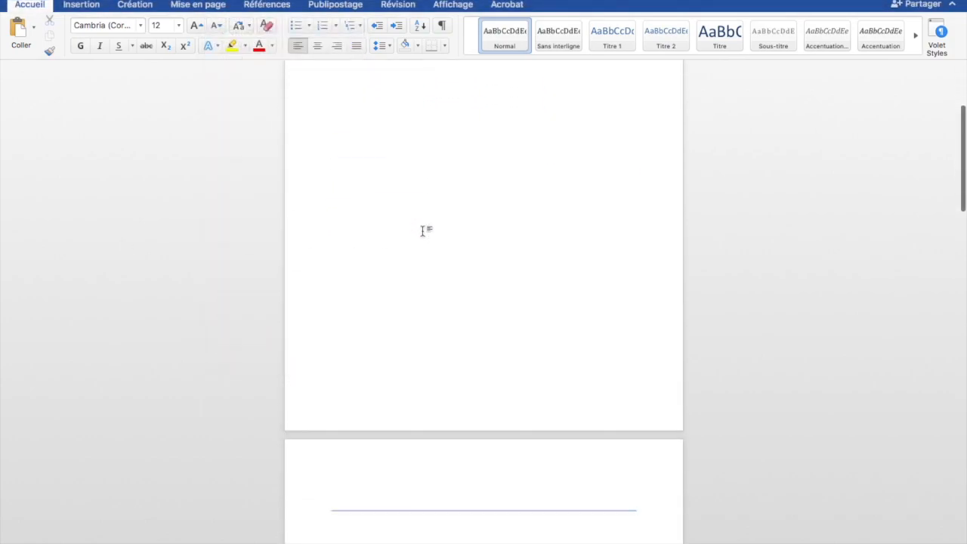
scroll(520, 353, down, 3)
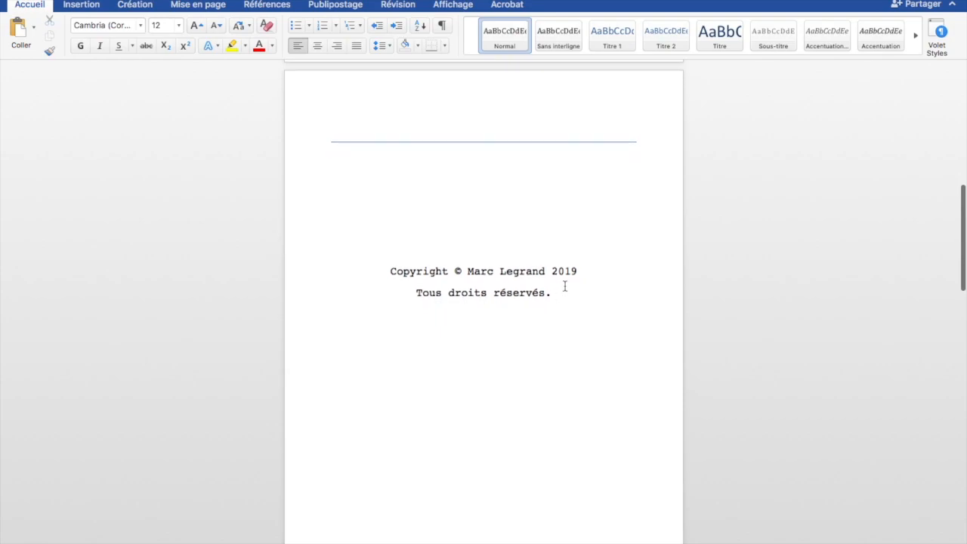
drag(561, 294, 385, 277)
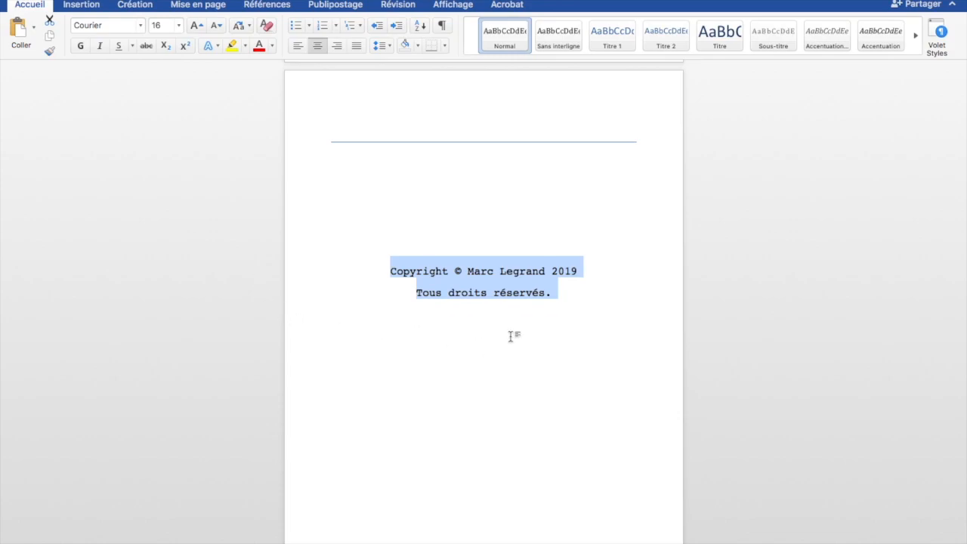
click(557, 294)
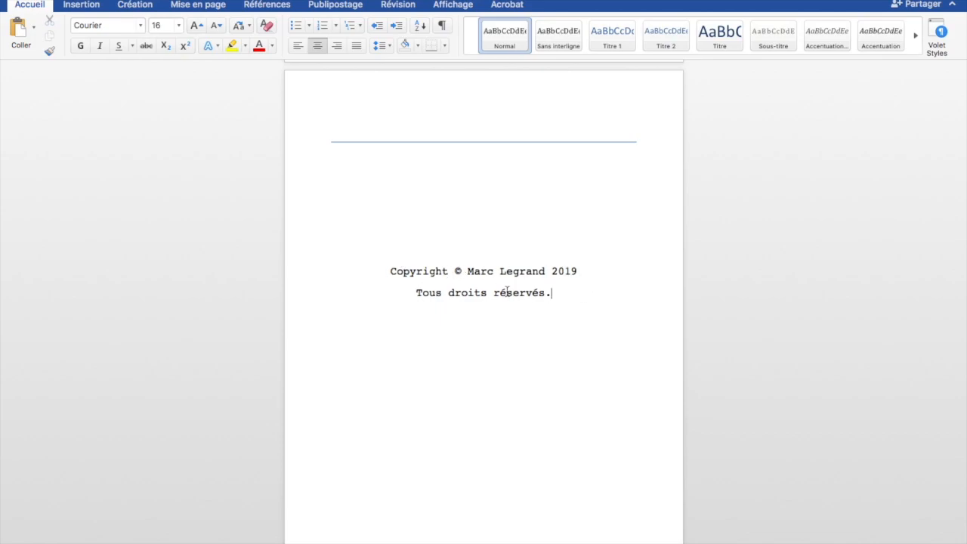
- Place the cursor below the copyright notice and view the page break option without inserting a break
key(Return)
key(super+l)
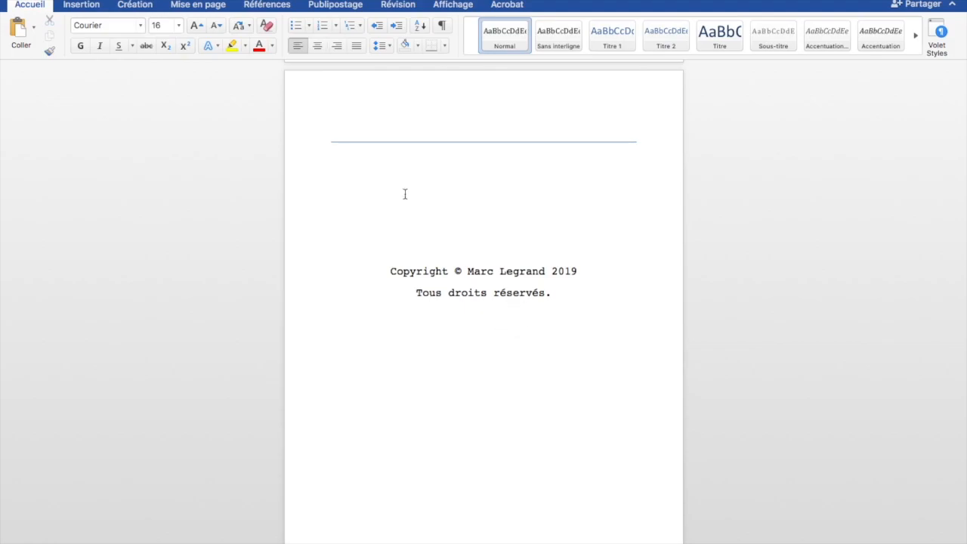
click(227, 0)
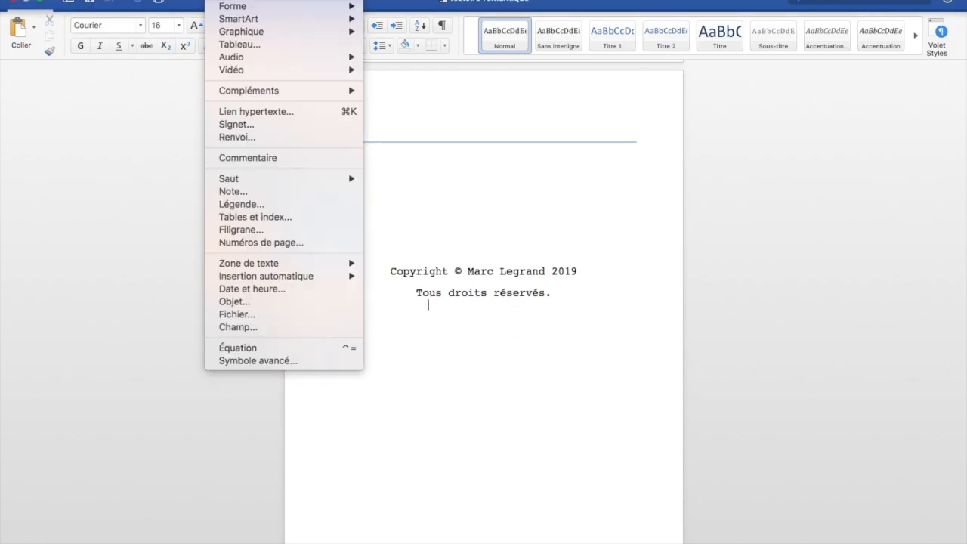
mouse_move(266, 177)
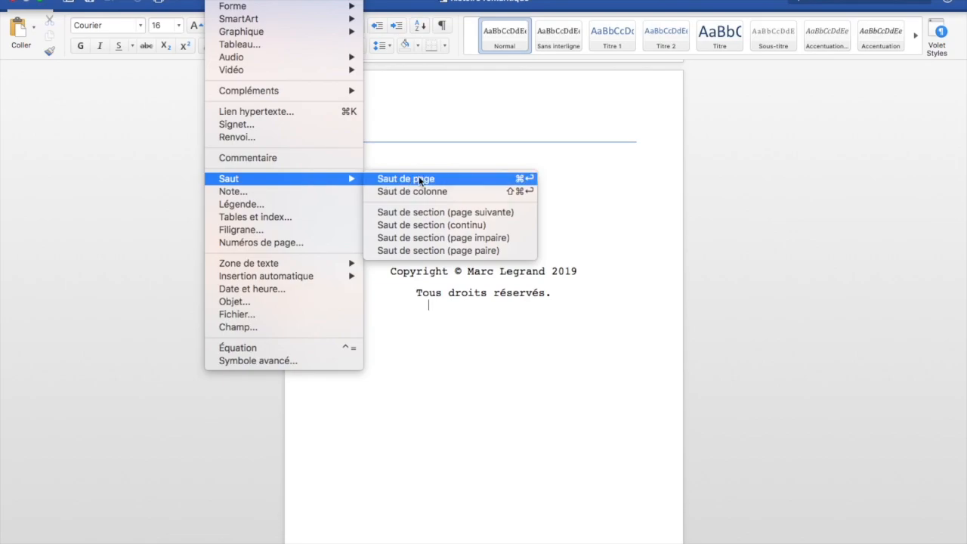
click(564, 351)
- Examine the story's body text and paragraph layout on the page following the copyright notice
scroll(563, 346, down, 10)
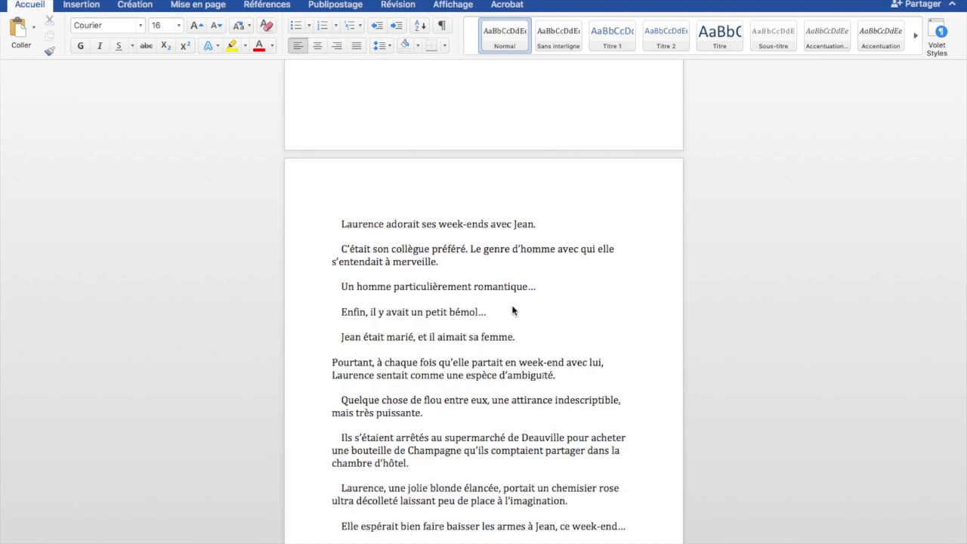
scroll(512, 311, down, 5)
scroll(512, 306, up, 3)
scroll(513, 307, down, 3)
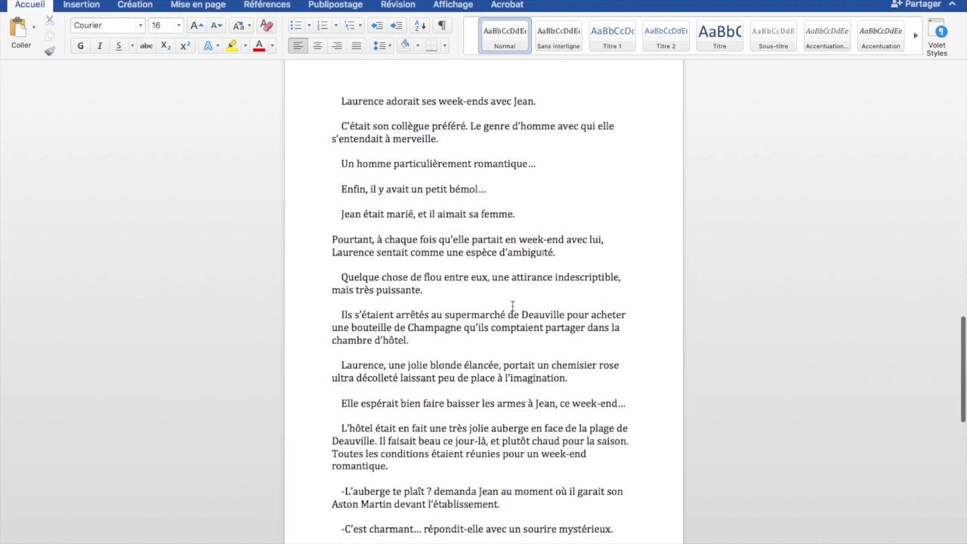
scroll(512, 306, up, 2)
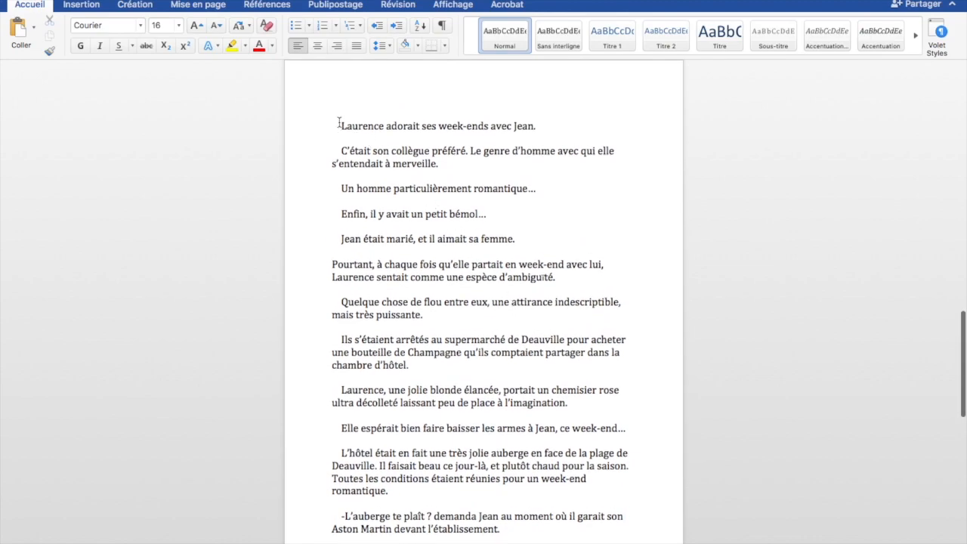
drag(339, 123, 637, 543)
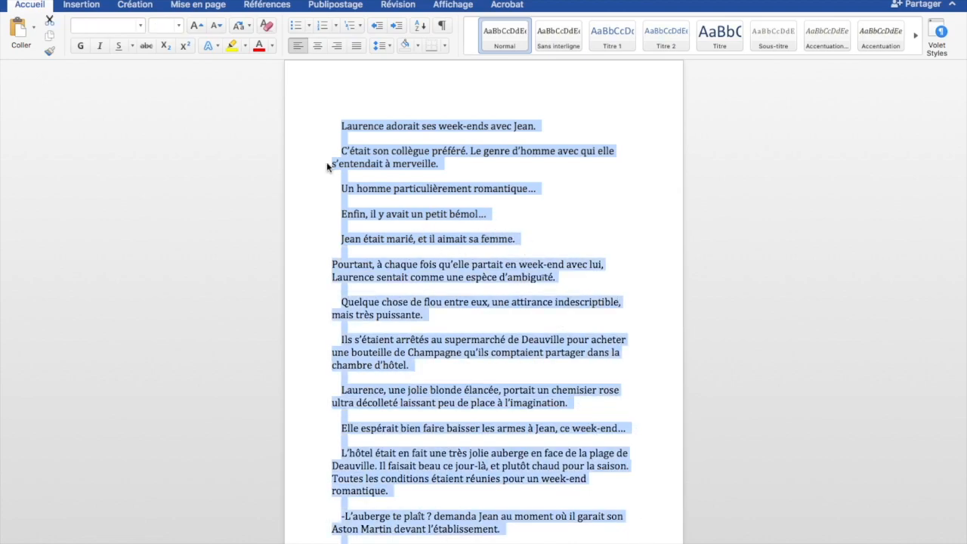
click(459, 178)
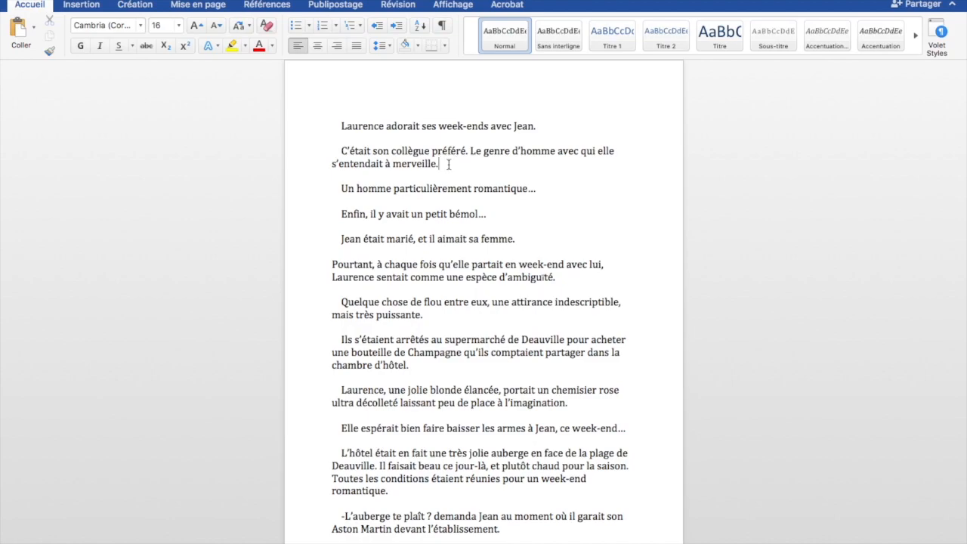
- Check the font size of the story's body text and the blank lines separating its opening paragraphs
click(159, 24)
click(518, 216)
click(165, 25)
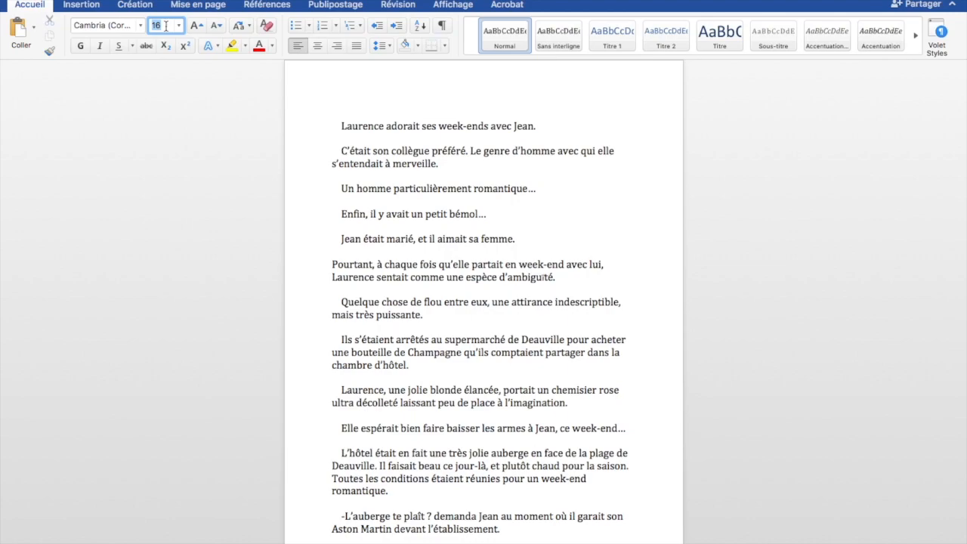
click(447, 172)
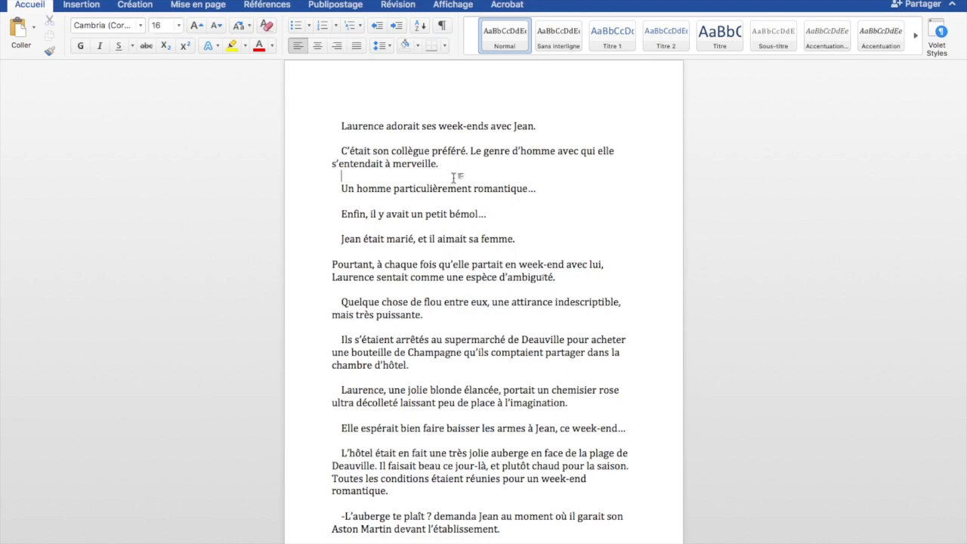
click(454, 203)
- Review the story's text flow and paragraph spacing from its opening page to the italic closing line
scroll(475, 280, down, 10)
scroll(475, 280, down, 5)
scroll(474, 280, up, 20)
scroll(474, 281, down, 20)
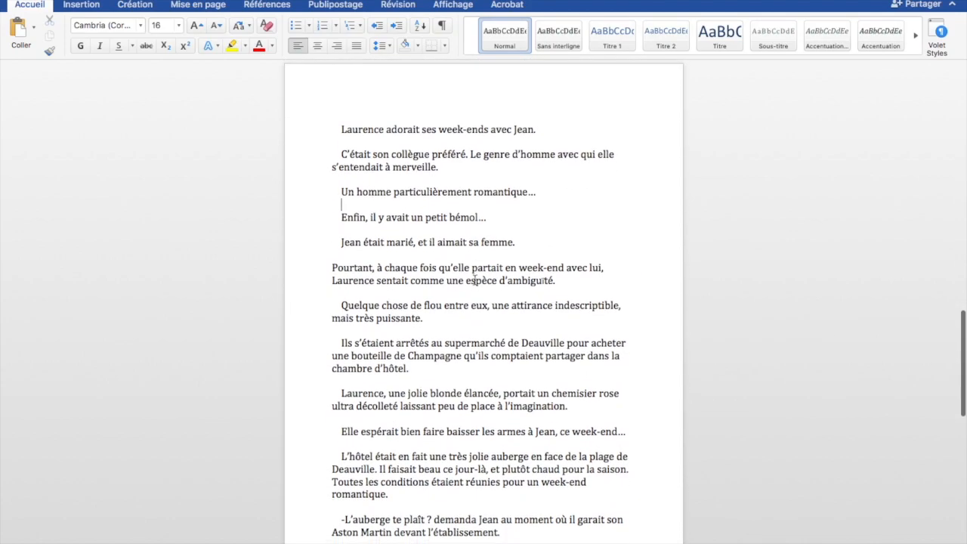
scroll(475, 280, down, 13)
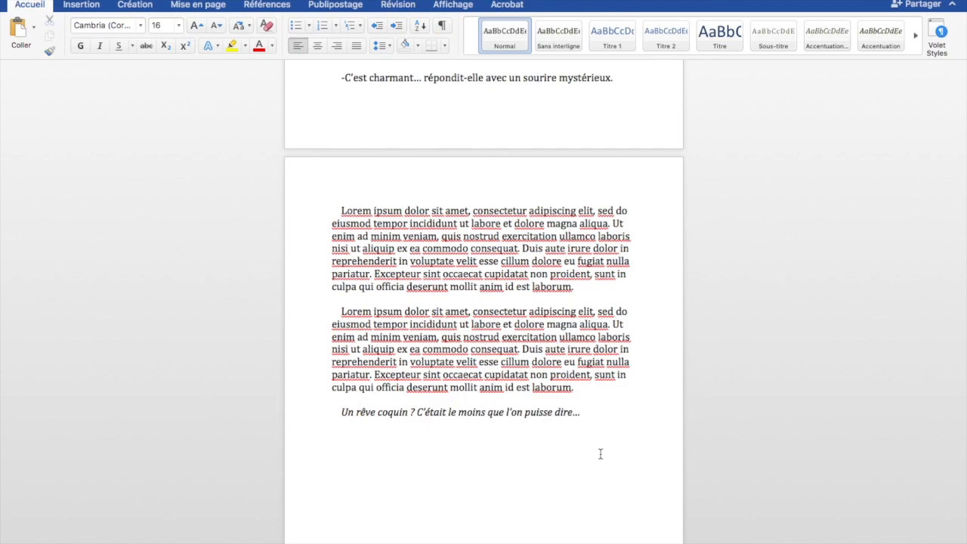
scroll(600, 454, down, 15)
scroll(600, 454, down, 5)
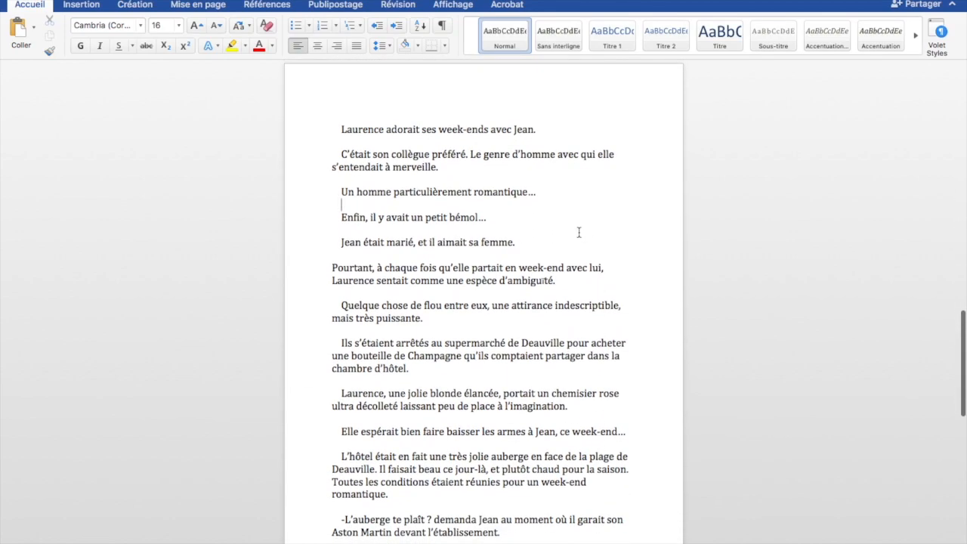
- Highlight the fifth and sixth story paragraphs to compare their first-line indents, and read on to the lorem ipsum page
drag(340, 243, 595, 285)
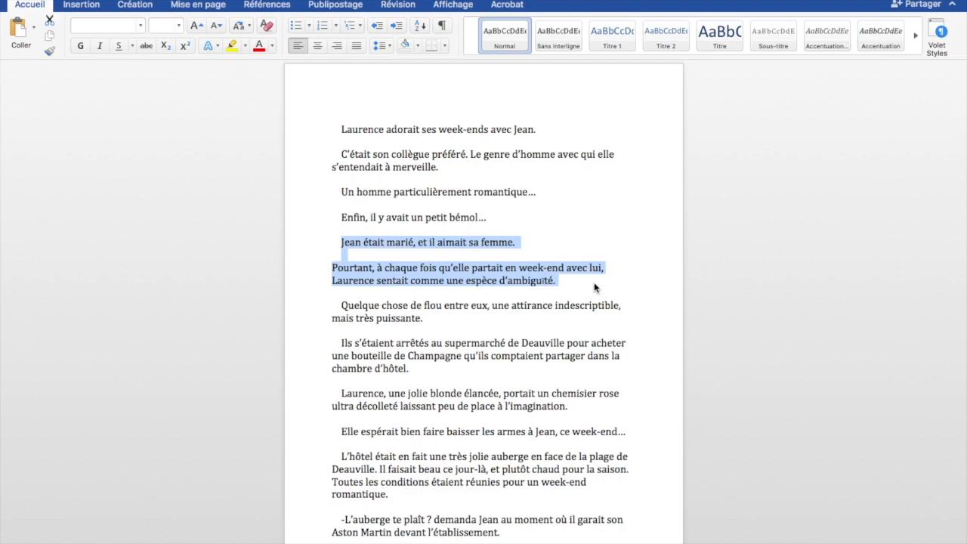
click(572, 295)
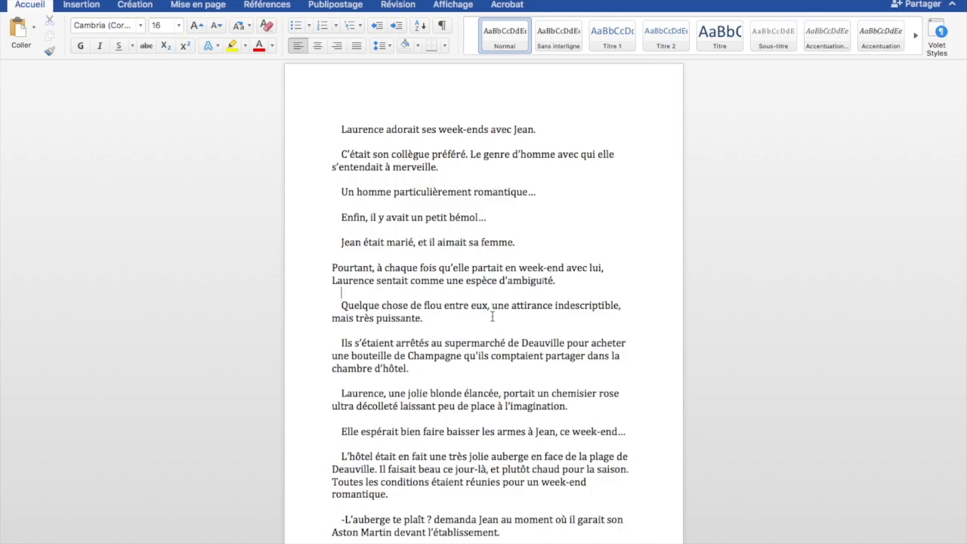
scroll(493, 317, down, 2)
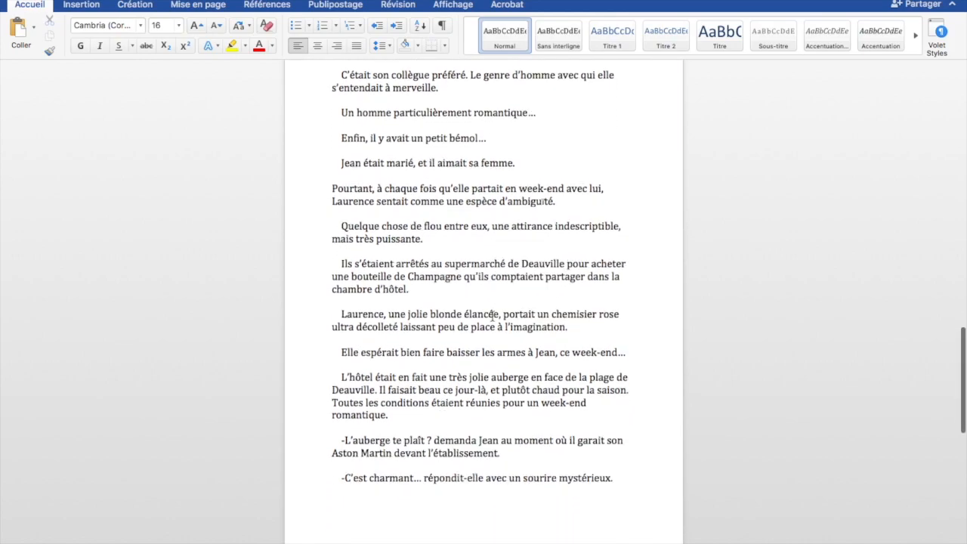
scroll(464, 368, down, 3)
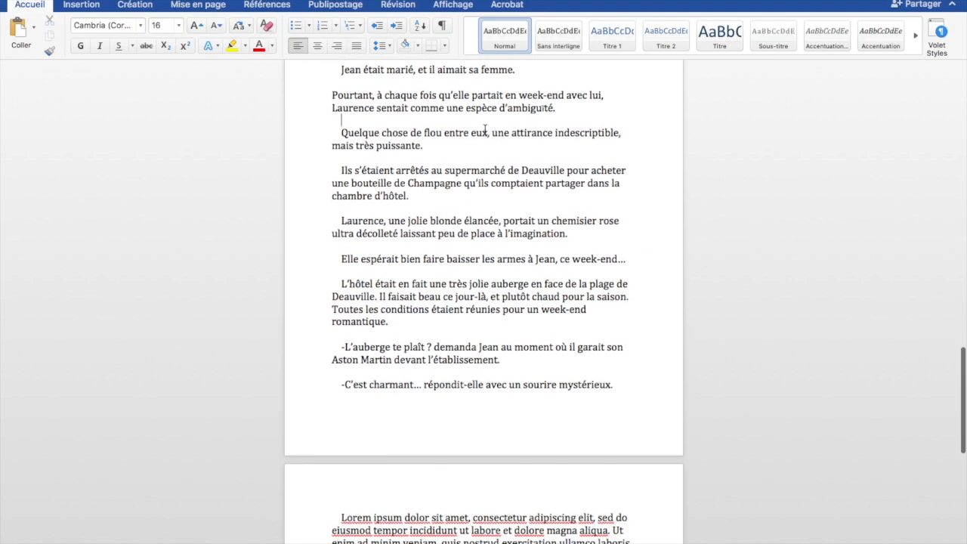
scroll(524, 301, down, 5)
scroll(523, 301, down, 3)
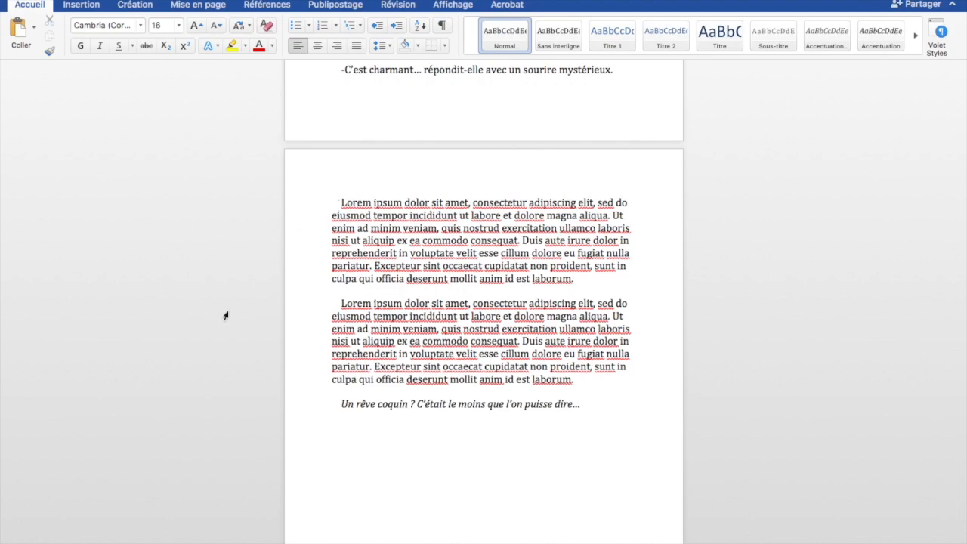
- Examine the lorem ipsum paragraphs and the manuscript's overall layout from the title page to the italic closing line
mouse_move(135, 541)
scroll(254, 261, up, 20)
scroll(252, 260, down, 15)
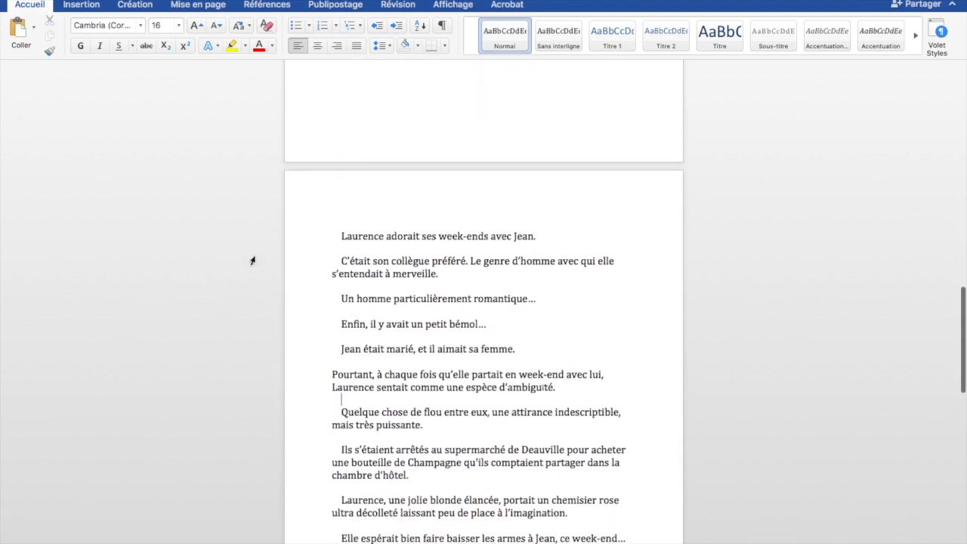
scroll(253, 261, down, 3)
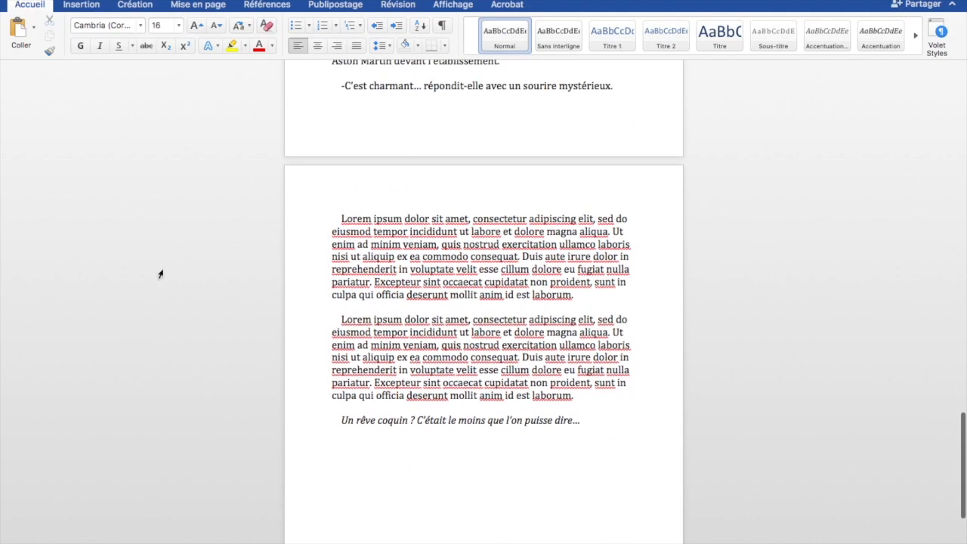
click(602, 296)
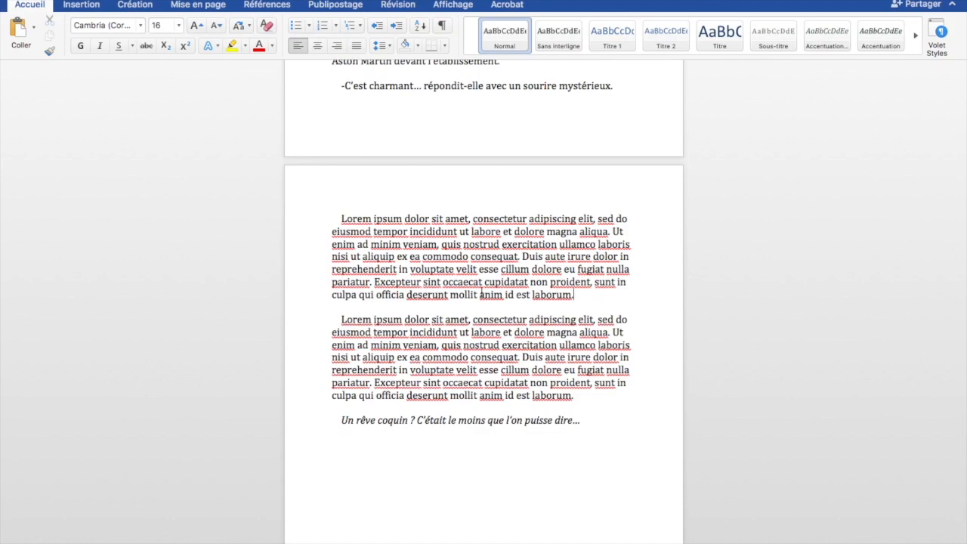
scroll(331, 291, down, 1)
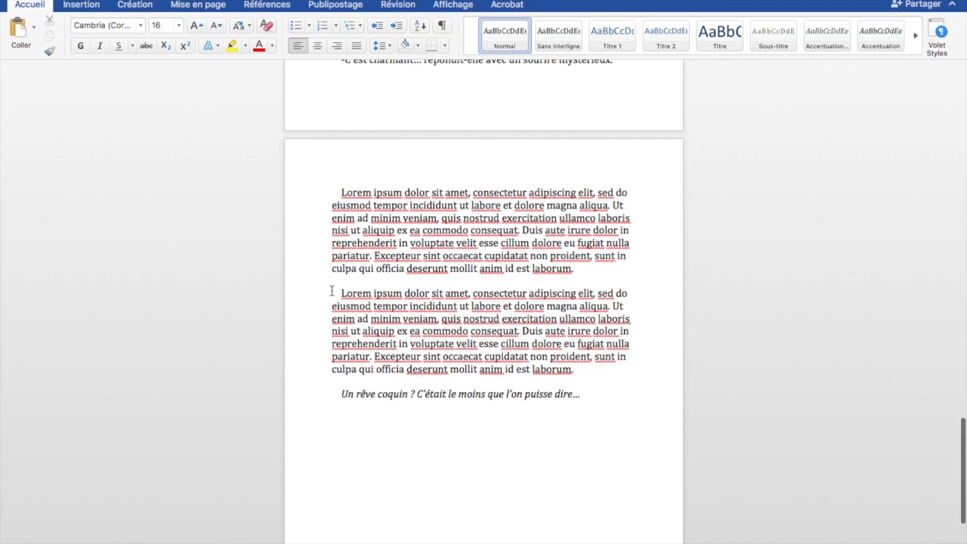
scroll(331, 291, up, 3)
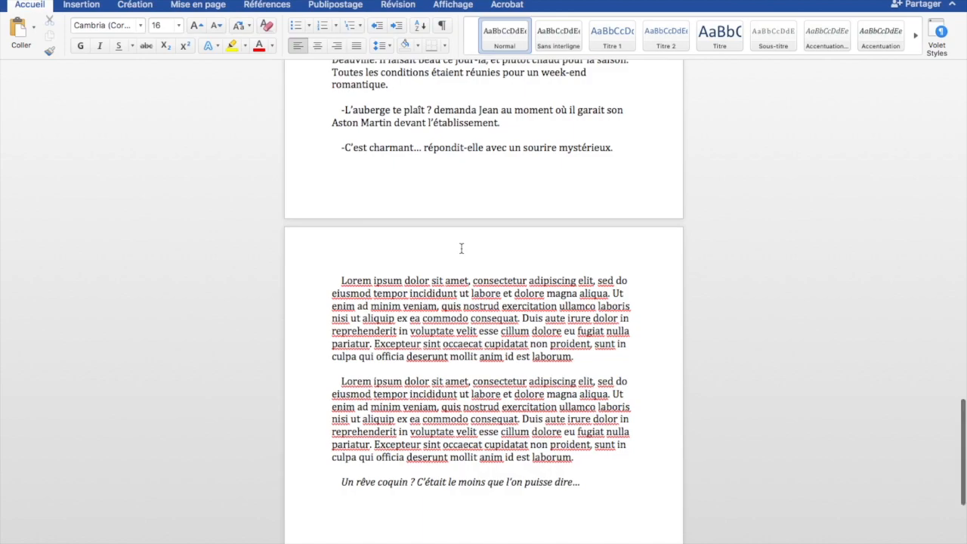
scroll(462, 248, down, 3)
scroll(462, 249, up, 15)
scroll(462, 248, down, 3)
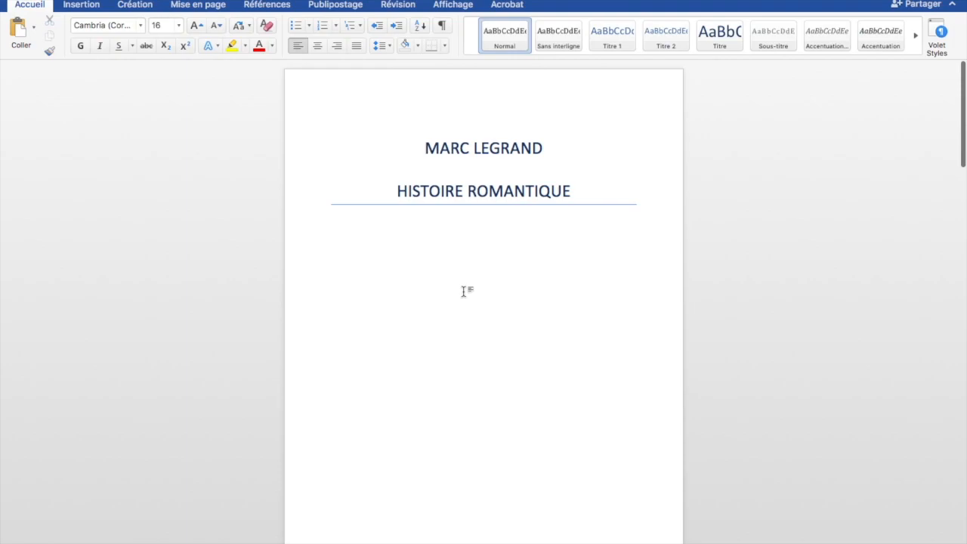
scroll(463, 293, down, 20)
scroll(463, 293, down, 10)
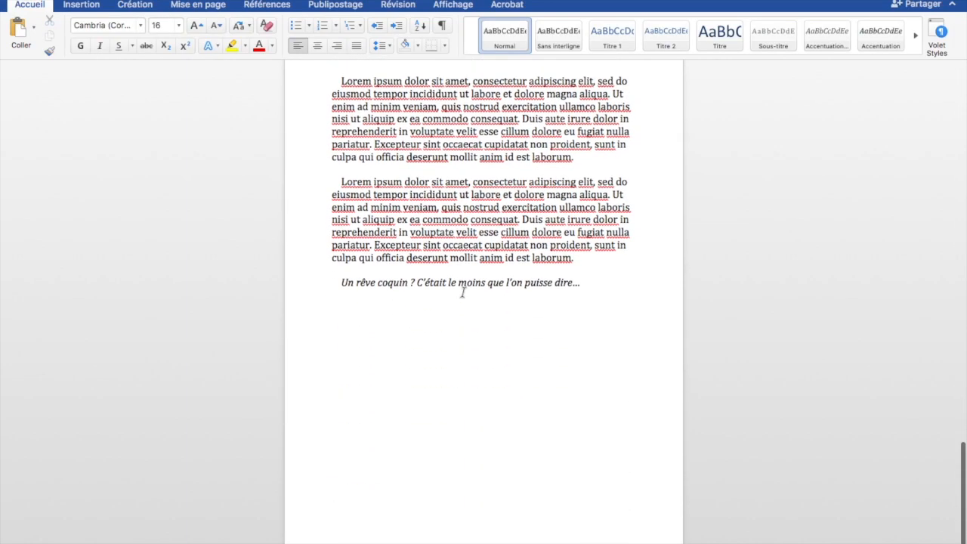
- Place the cursor in the blank area below the italic closing line and look back over the manuscript to its title page
click(514, 314)
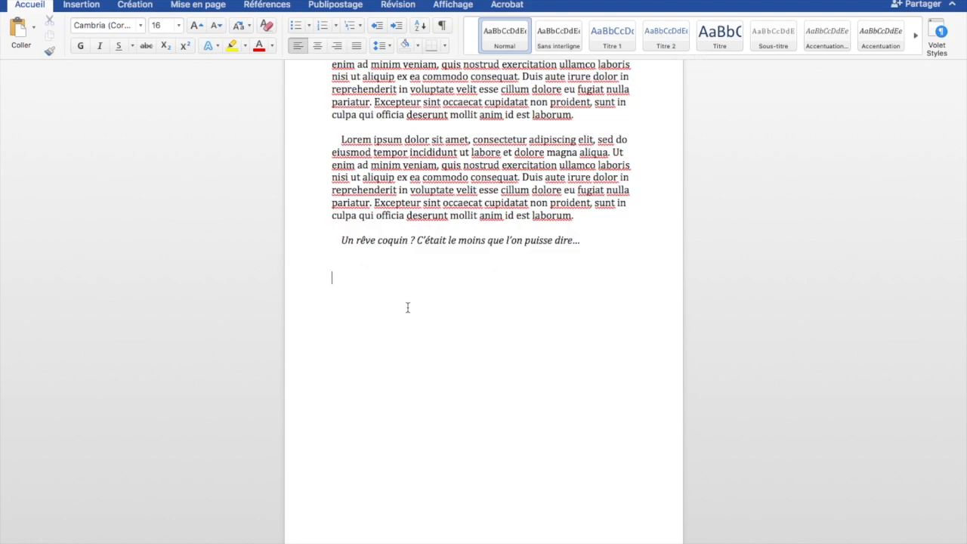
click(353, 277)
scroll(495, 373, up, 20)
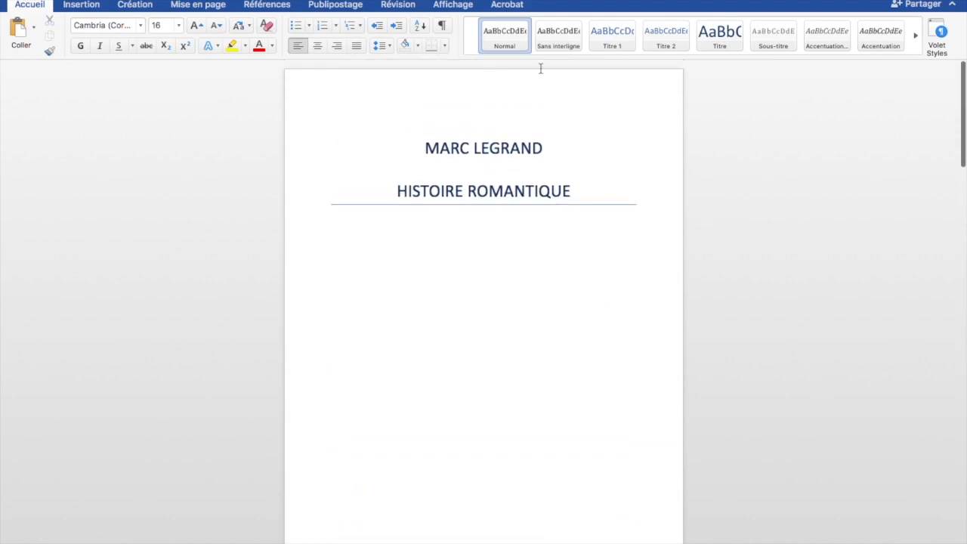
scroll(412, 368, down, 5)
scroll(413, 368, down, 20)
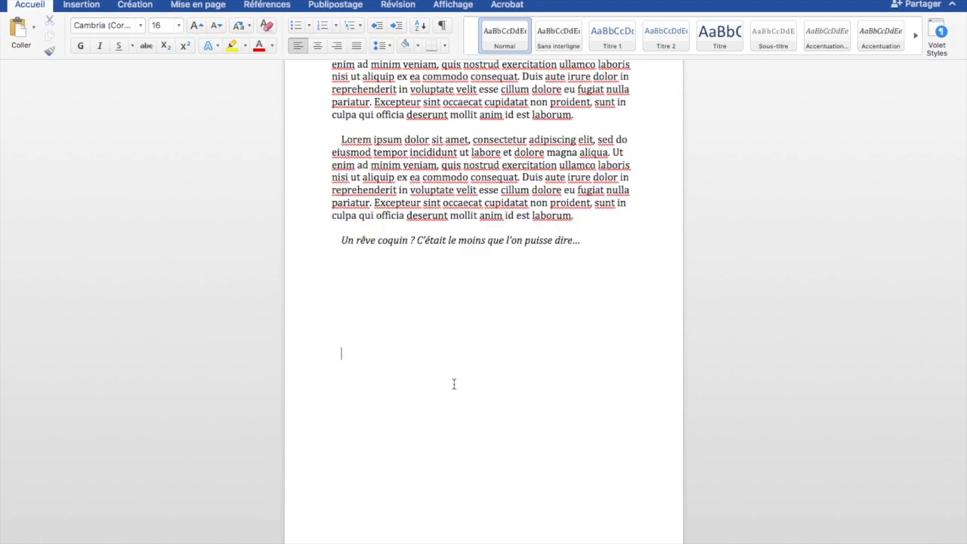
click(405, 287)
scroll(410, 254, up, 10)
scroll(411, 253, up, 10)
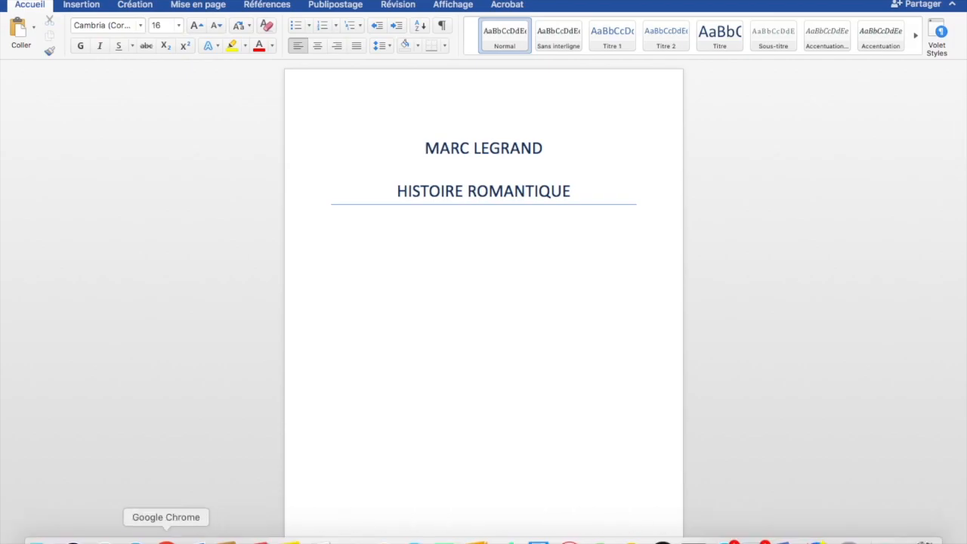
- Switch to Google Chrome and search Google for images matching "romantique"
click(166, 541)
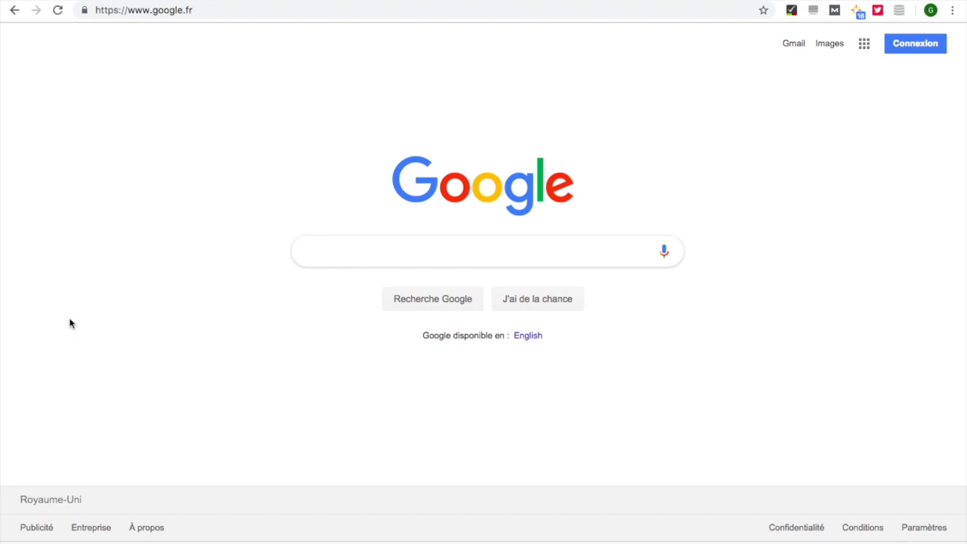
text(rom)
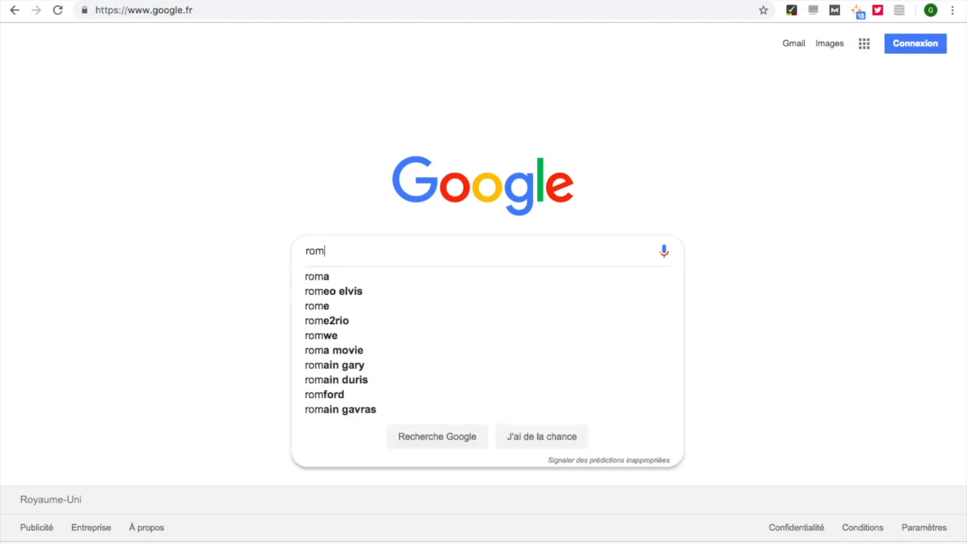
text(antique)
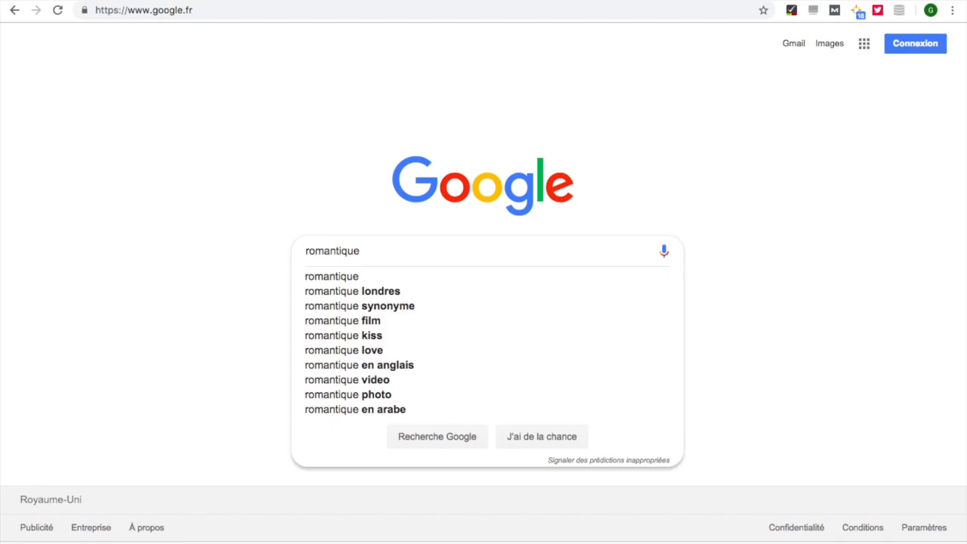
key(Return)
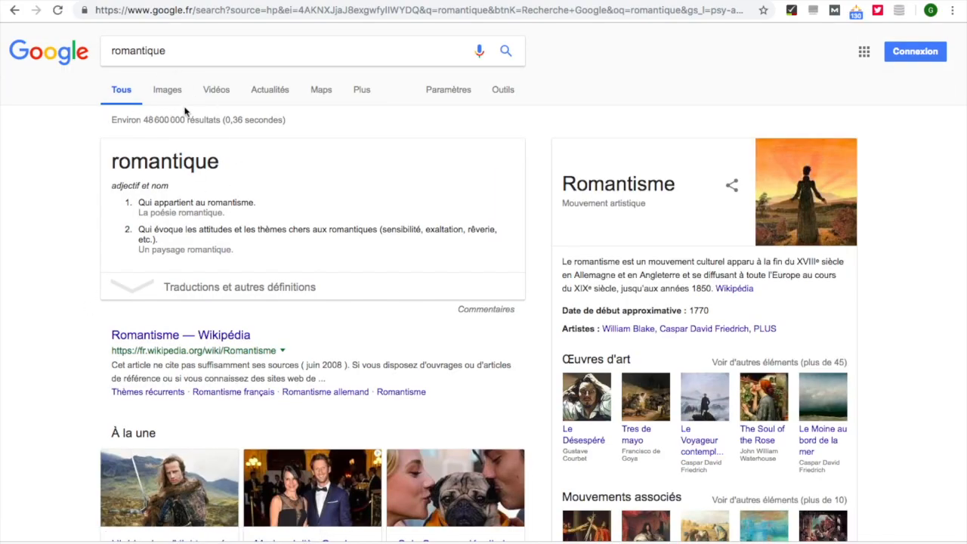
click(170, 92)
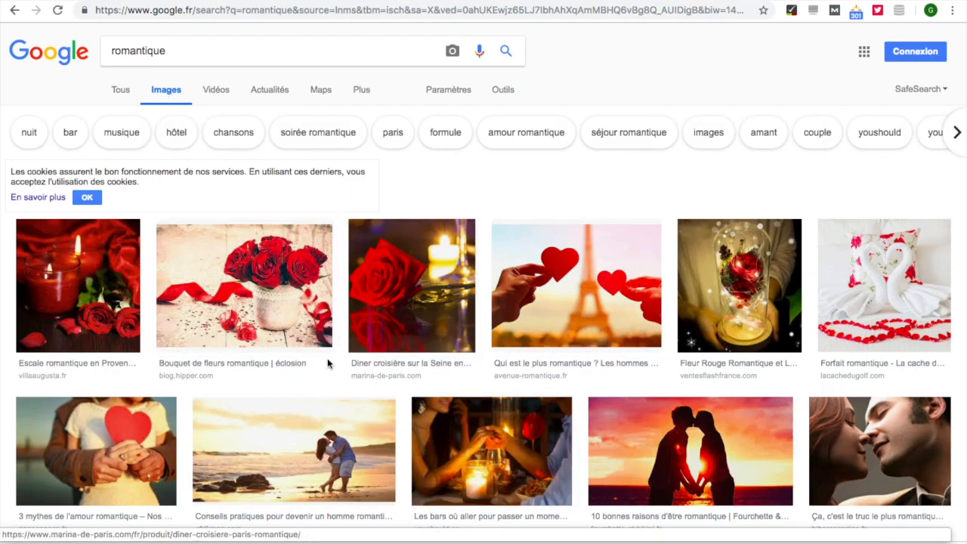
- Browse the romantique image results and filter them by size Grandes and usage rights Réutilisation autorisée
scroll(328, 365, down, 3)
scroll(328, 366, down, 5)
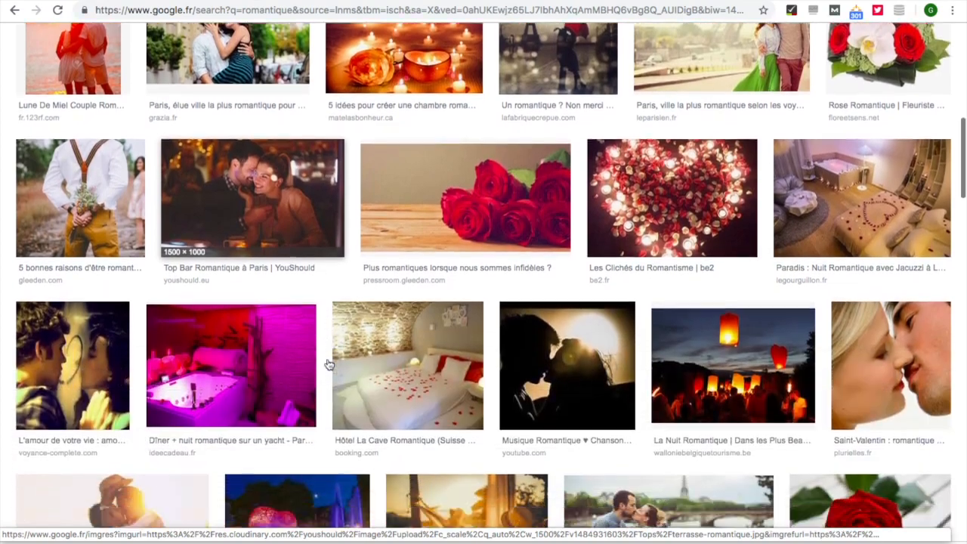
scroll(618, 368, down, 1)
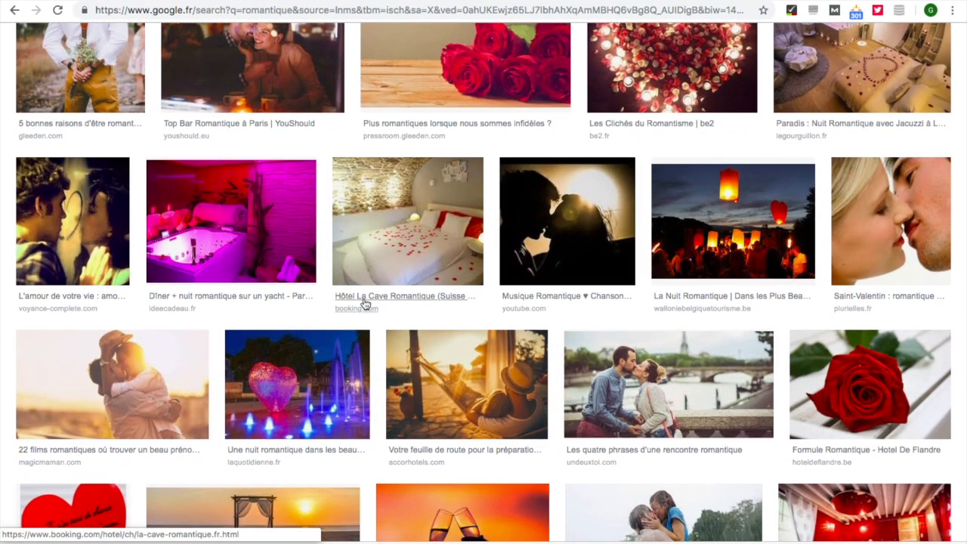
scroll(365, 304, up, 10)
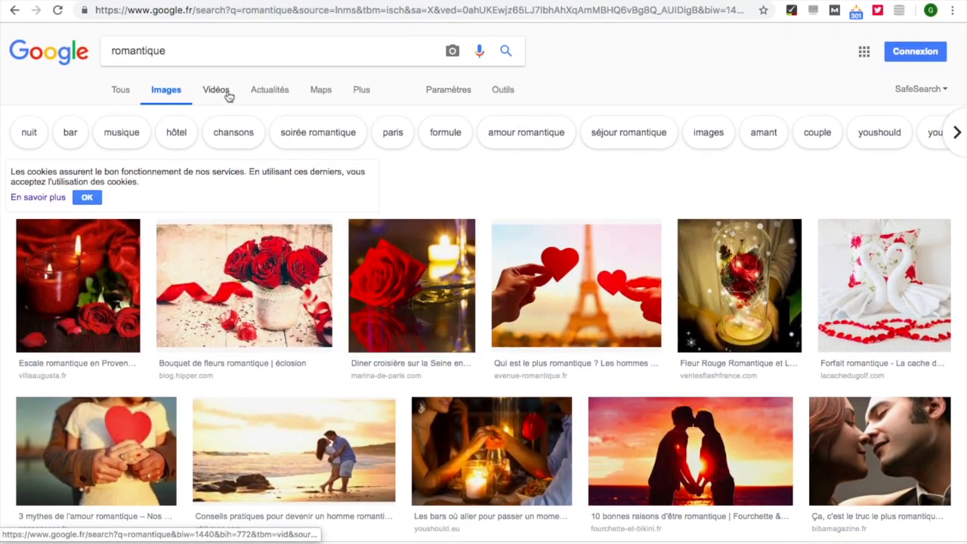
click(505, 94)
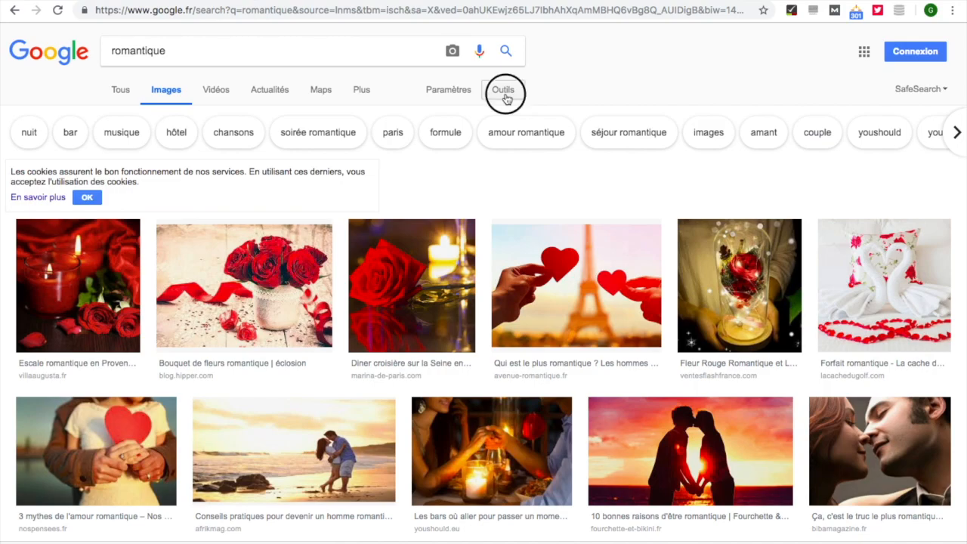
click(136, 121)
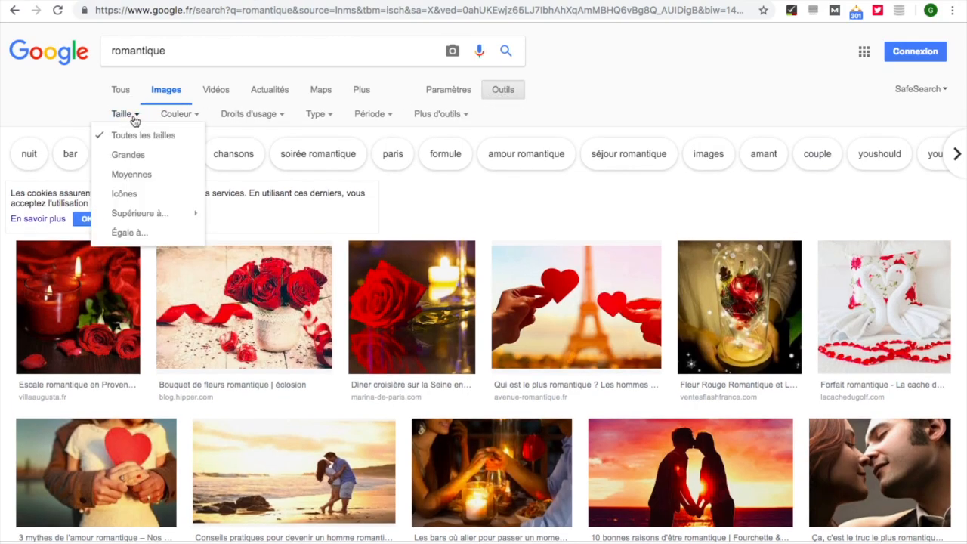
click(138, 155)
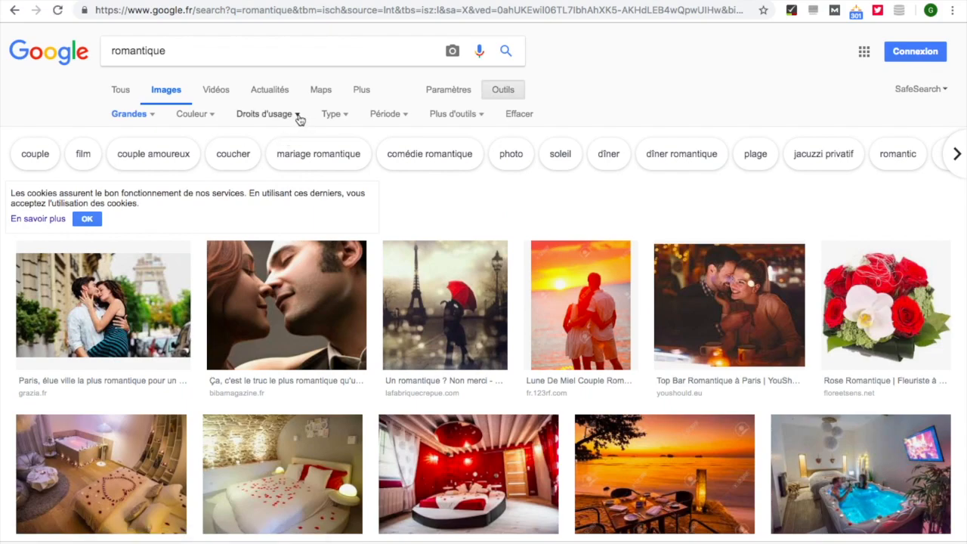
click(299, 118)
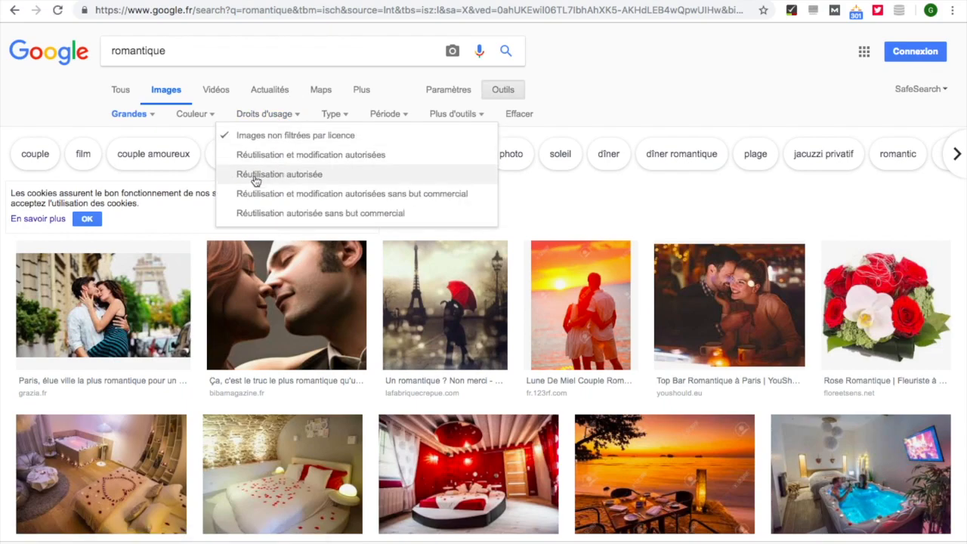
click(318, 176)
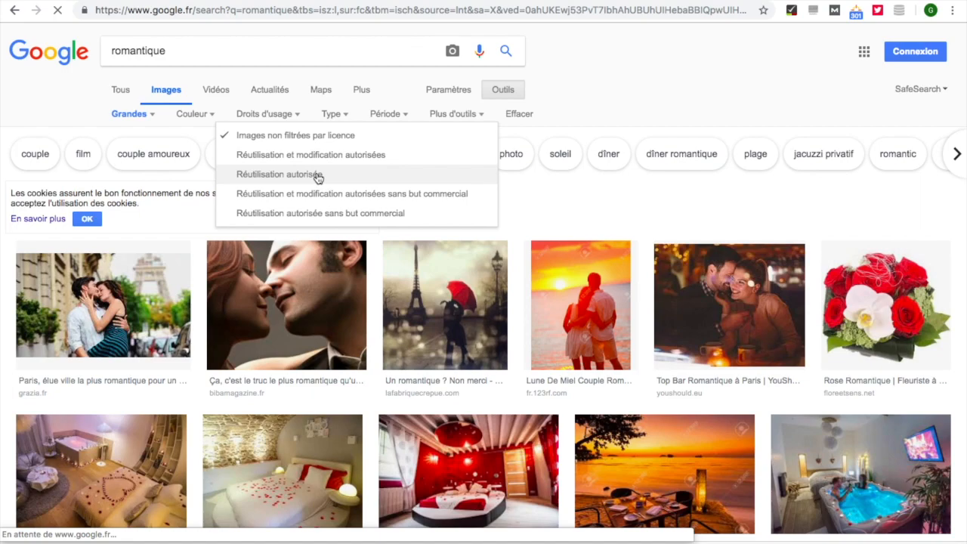
scroll(351, 346, down, 1)
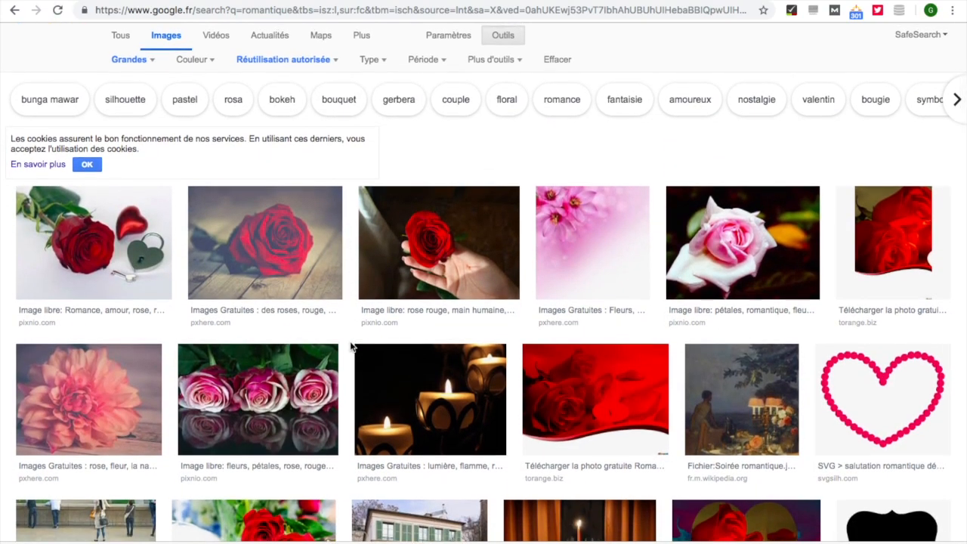
- Look through the filtered romantique images and run a new image search for couple amoureux romantique
scroll(351, 346, down, 1)
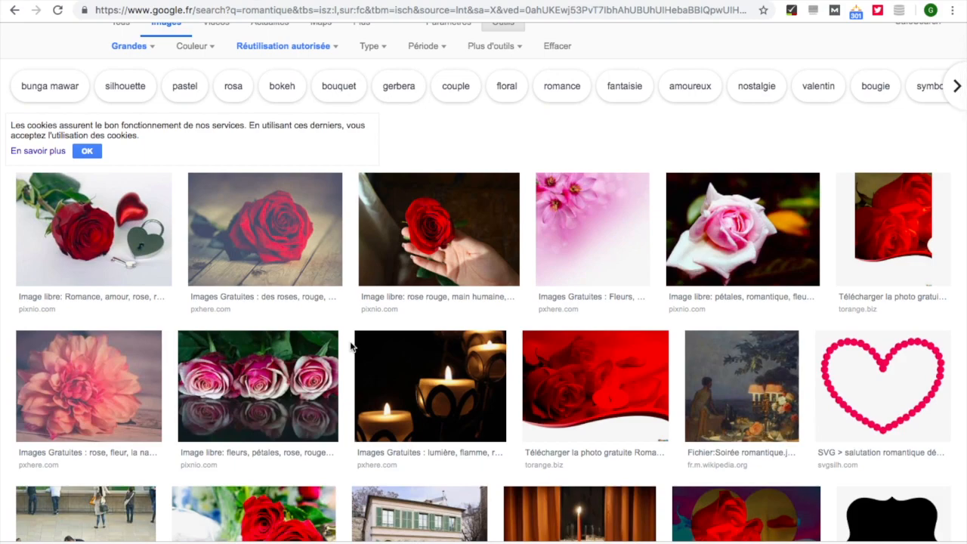
scroll(351, 346, down, 3)
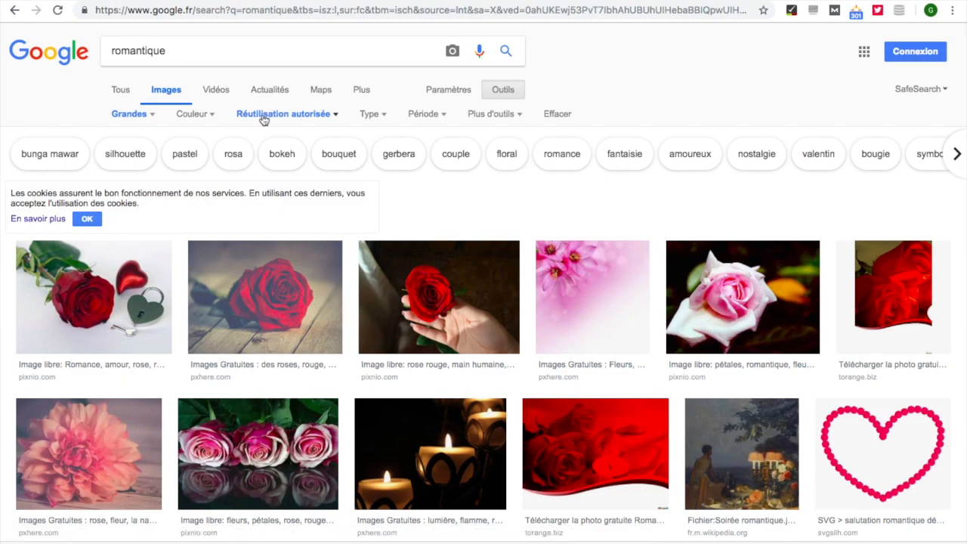
scroll(438, 449, down, 10)
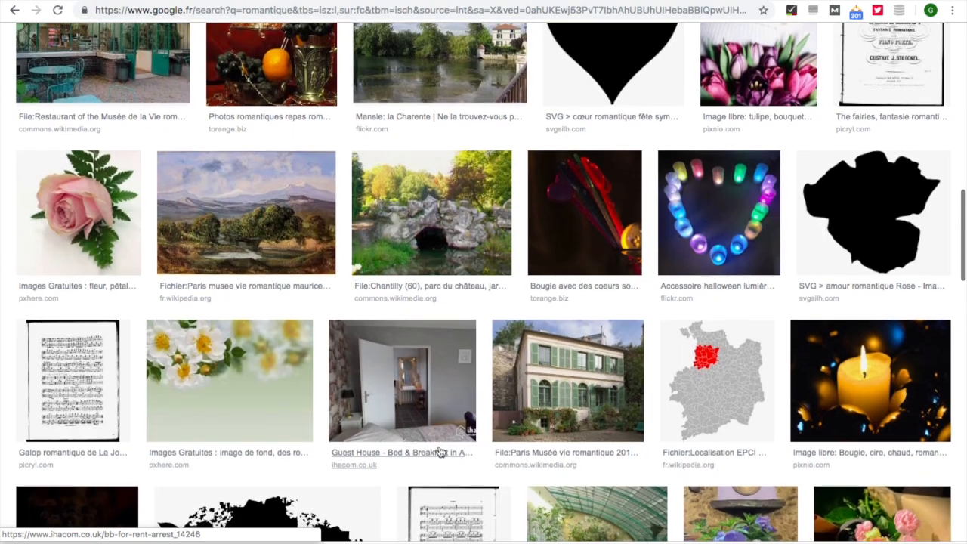
scroll(440, 452, down, 5)
scroll(440, 452, up, 15)
click(186, 54)
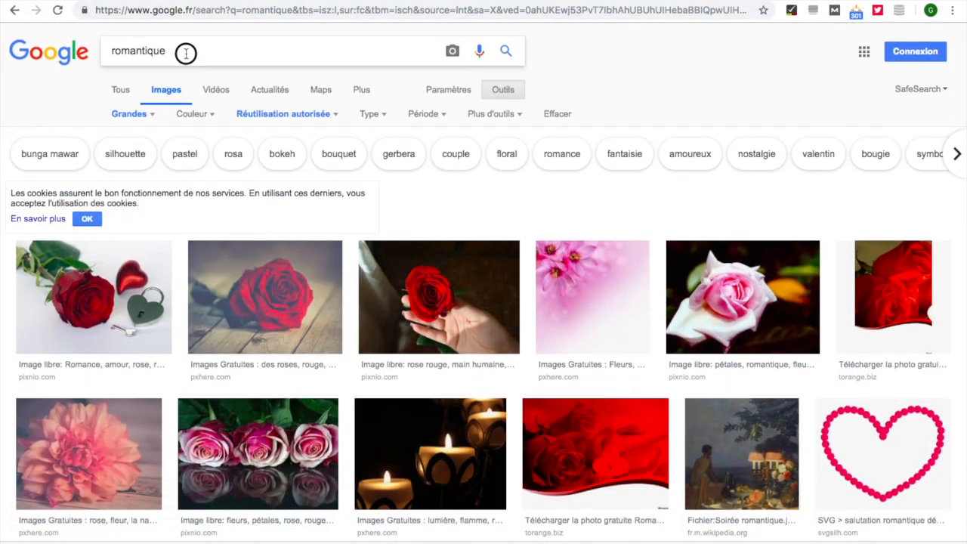
double_click(186, 54)
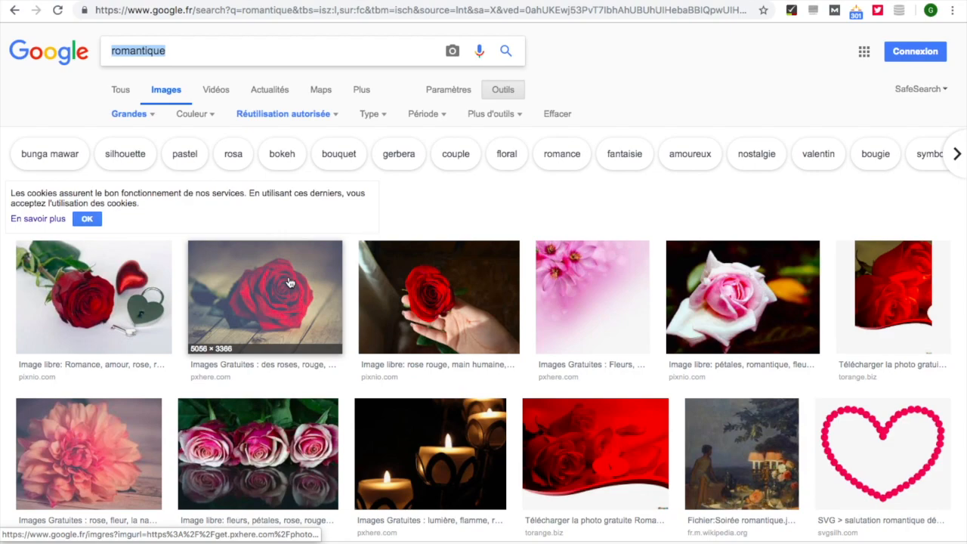
text(ho)
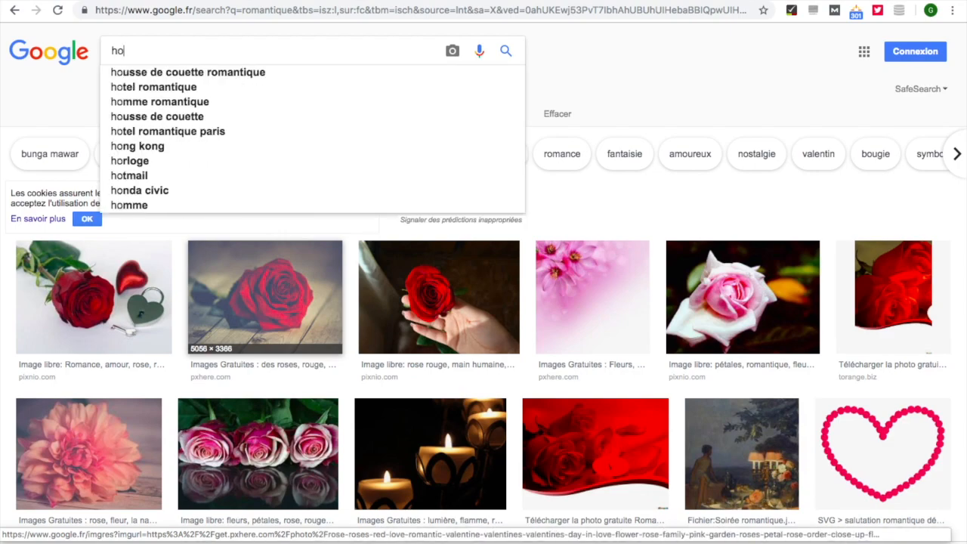
key(BackSpace)
key(BackSpace)
text(couple)
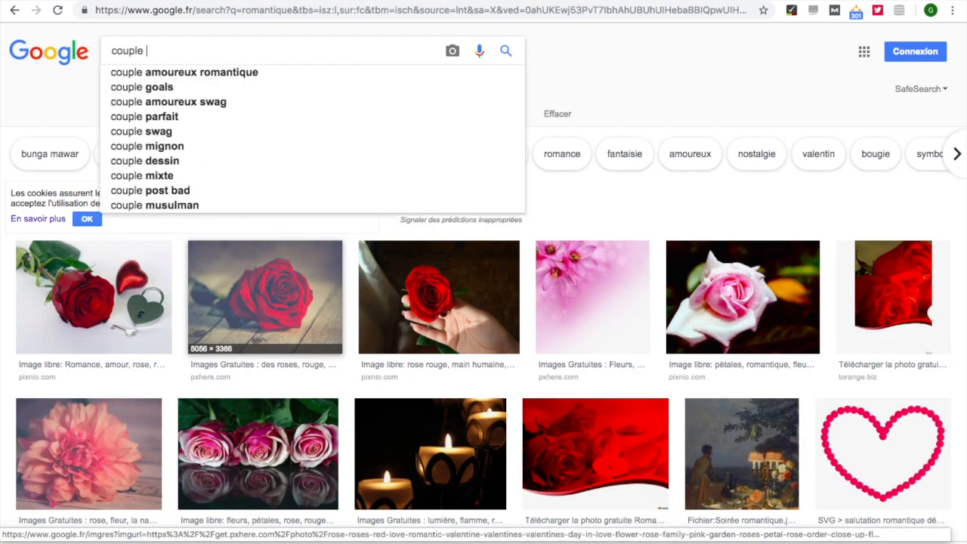
click(238, 73)
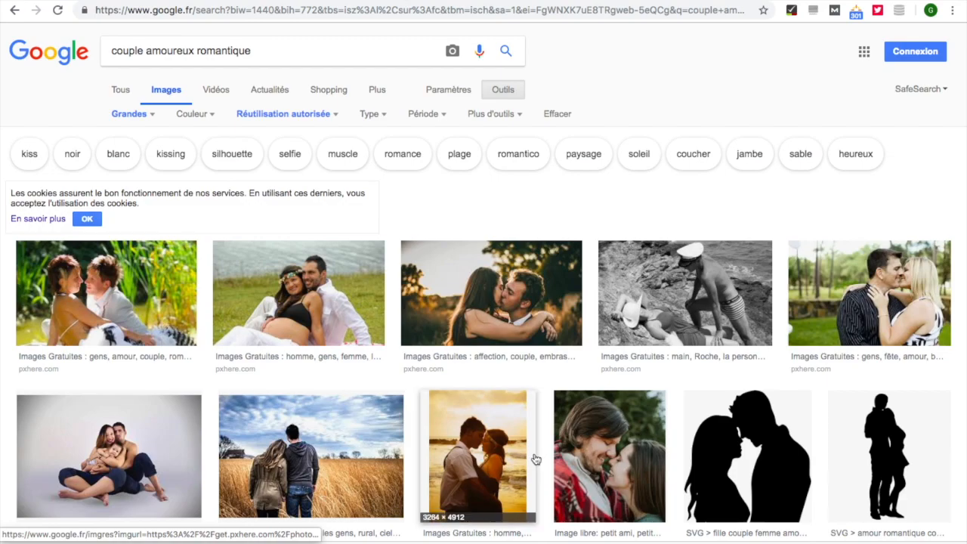
- Browse the couple amoureux romantique image results for a suitable photo of a couple
scroll(533, 460, down, 2)
scroll(533, 460, down, 4)
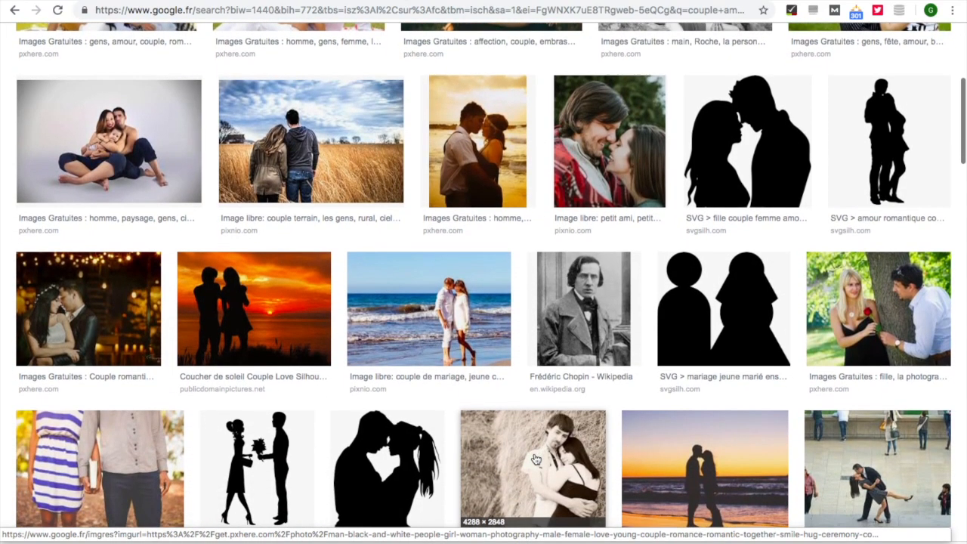
scroll(534, 460, down, 6)
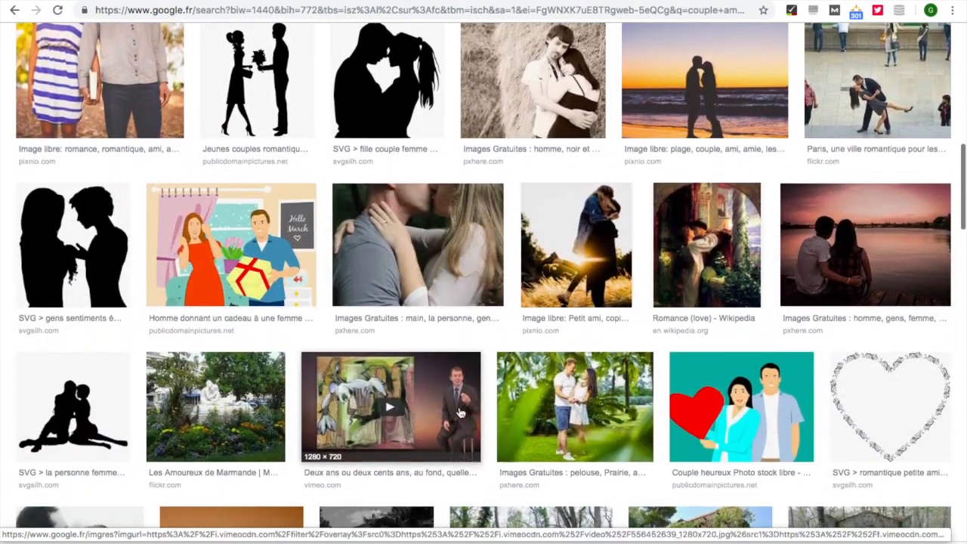
scroll(415, 415, down, 2)
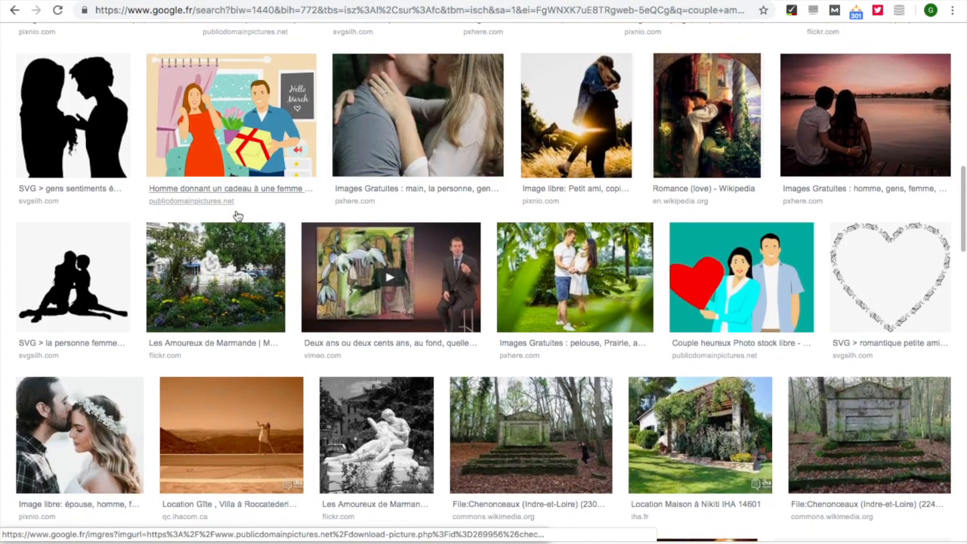
scroll(468, 340, down, 7)
scroll(469, 340, down, 6)
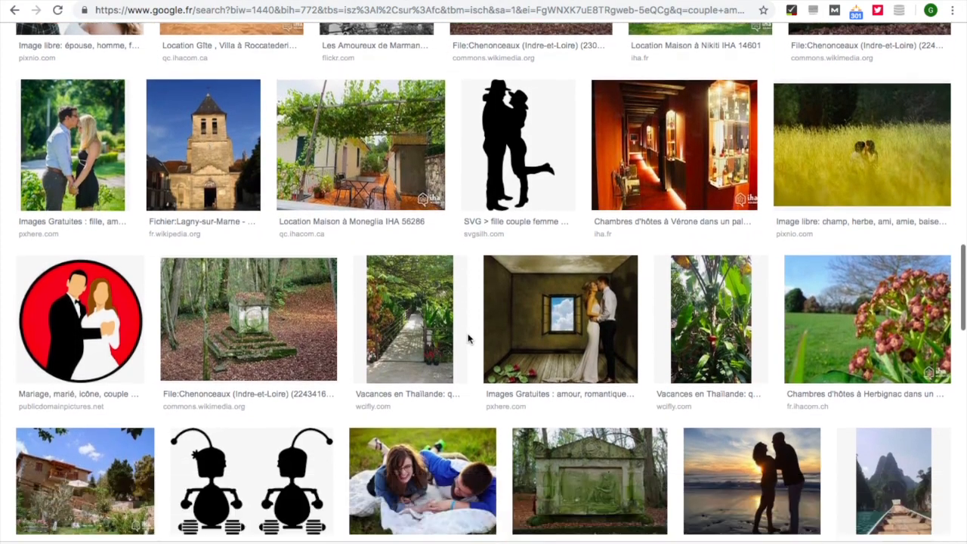
scroll(469, 340, down, 6)
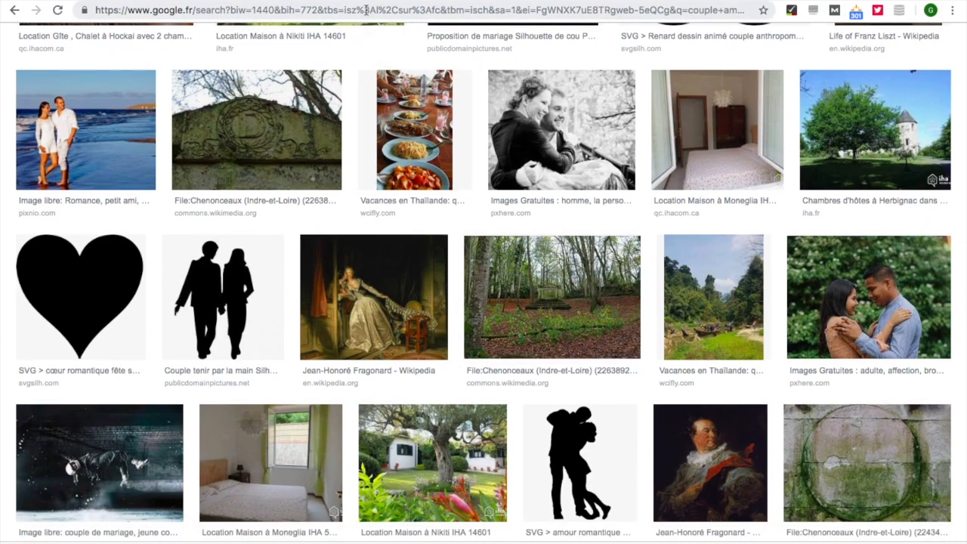
- Go to the free stock image site pixabay.com
click(366, 10)
text(pi)
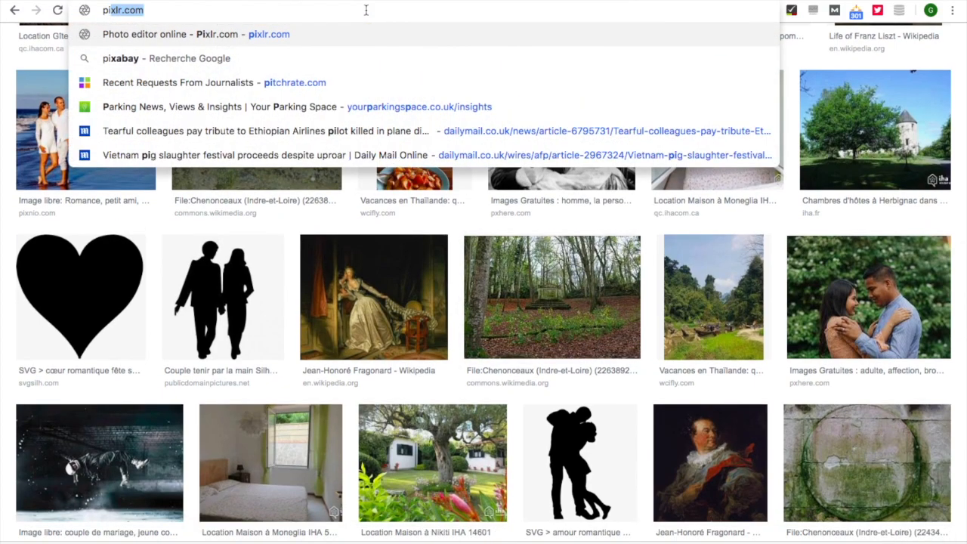
text(xabay.)
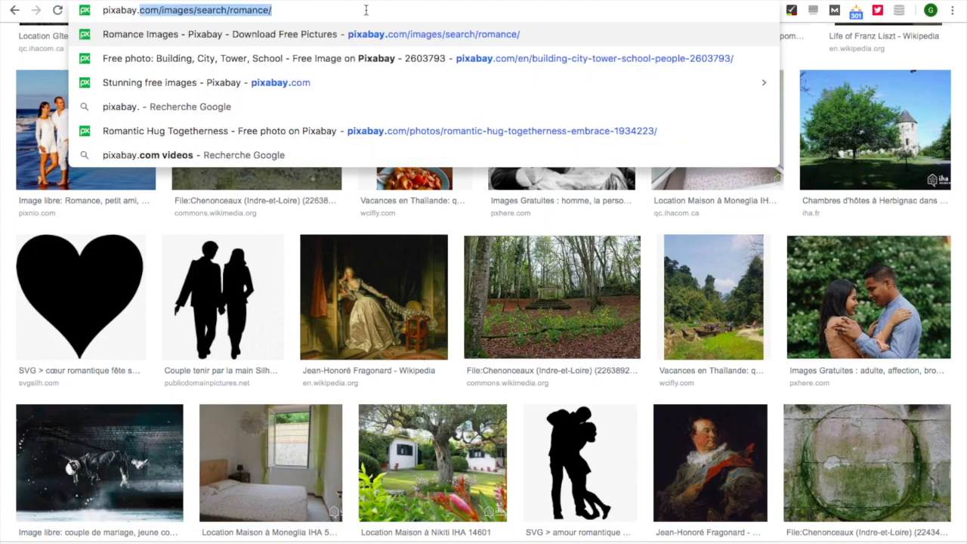
text(com)
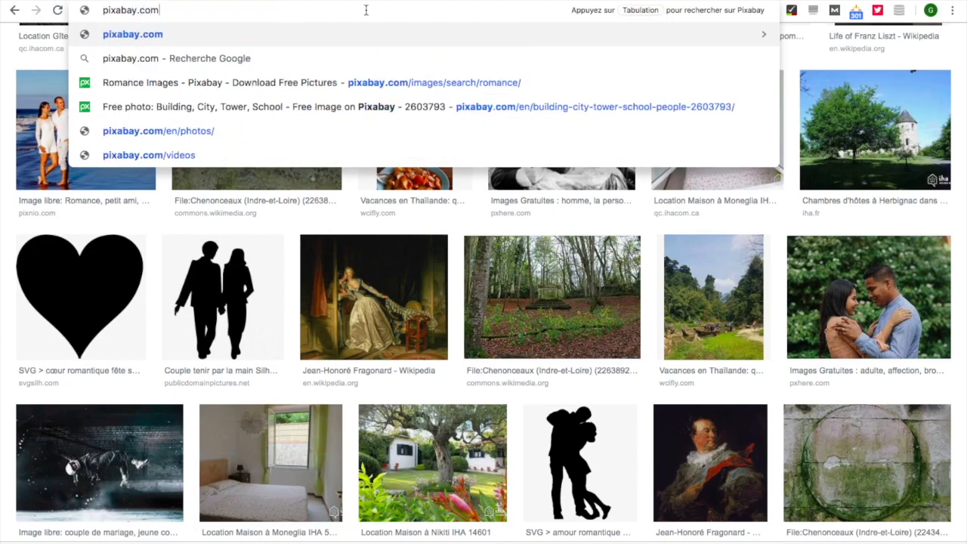
key(Return)
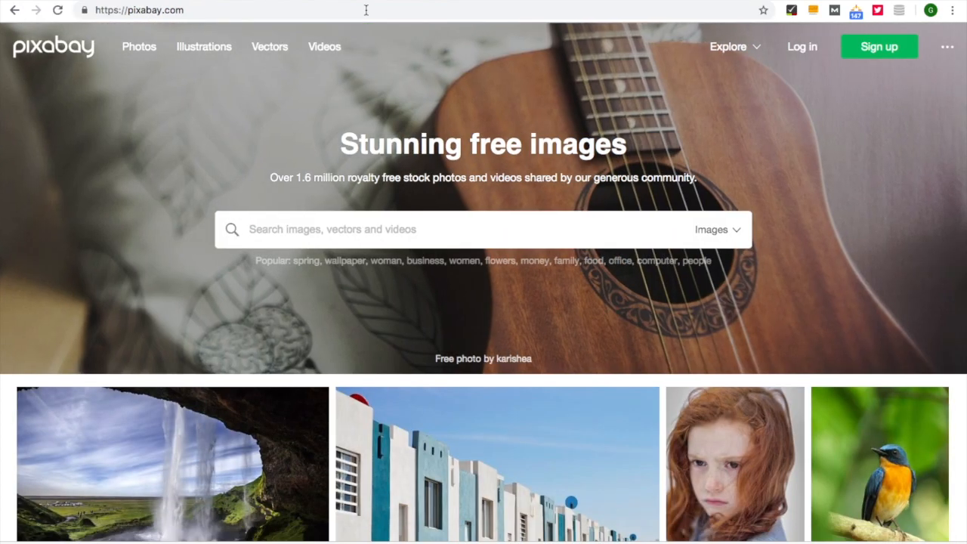
click(151, 9)
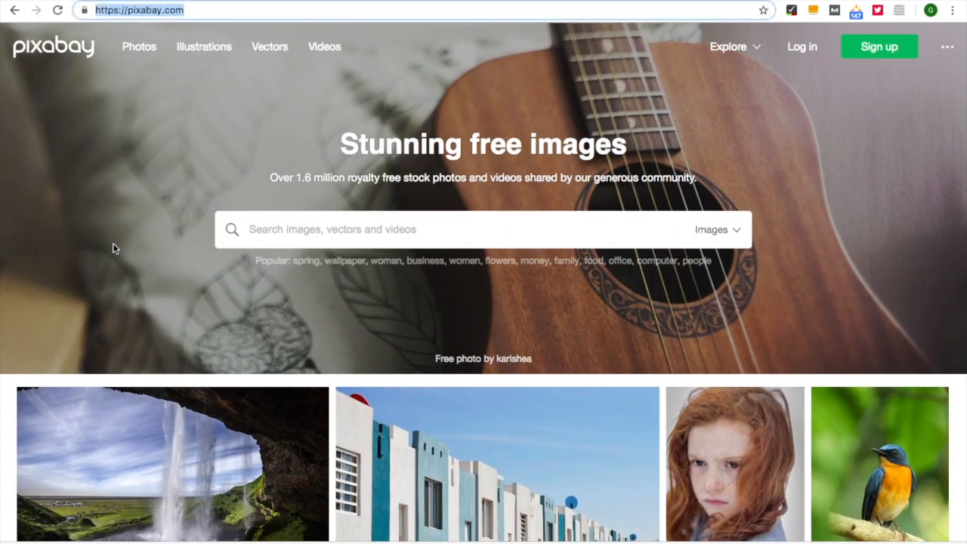
- Search Pixabay for images matching romance
click(335, 228)
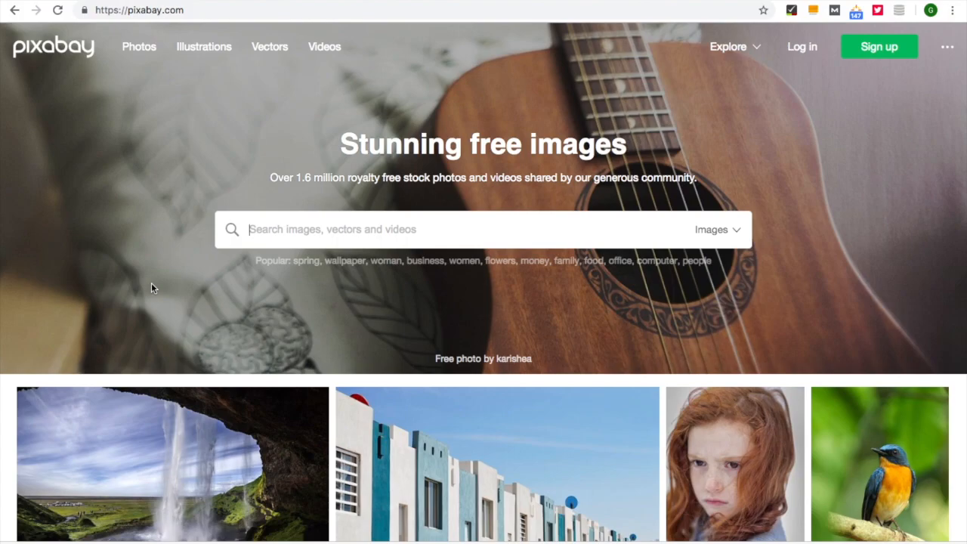
scroll(279, 310, down, 4)
scroll(279, 309, up, 5)
text(romance)
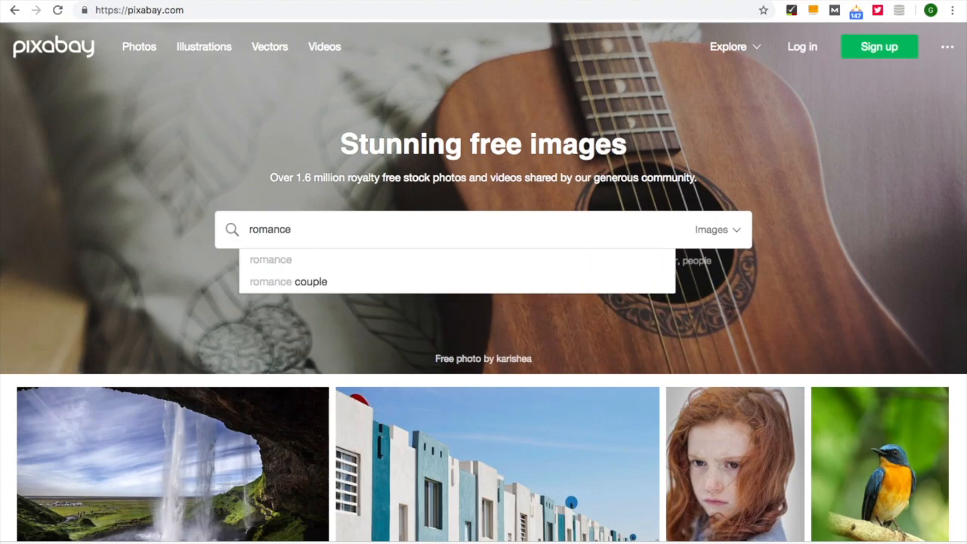
key(Return)
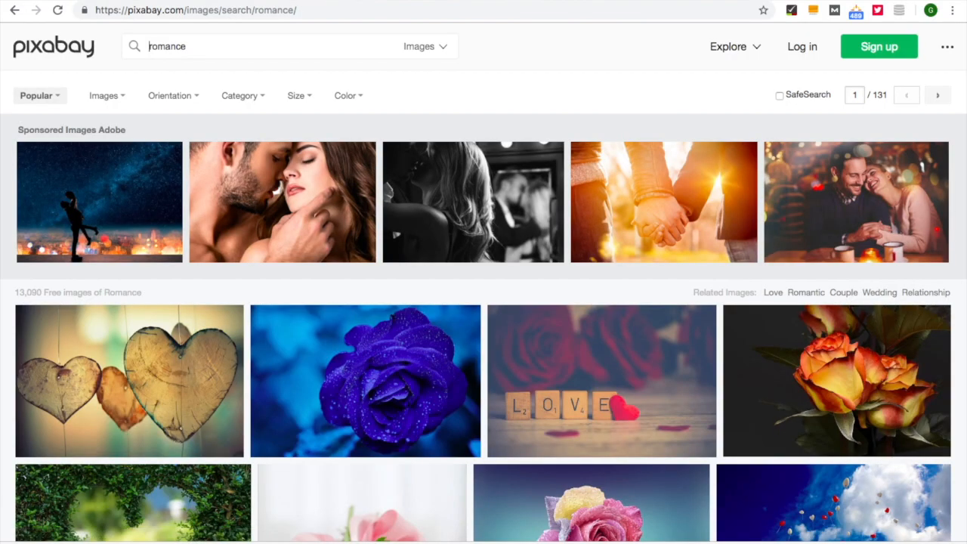
- Look through the Pixabay romance results and open the photo of a blonde woman in red embracing a man outdoors
scroll(363, 346, down, 3)
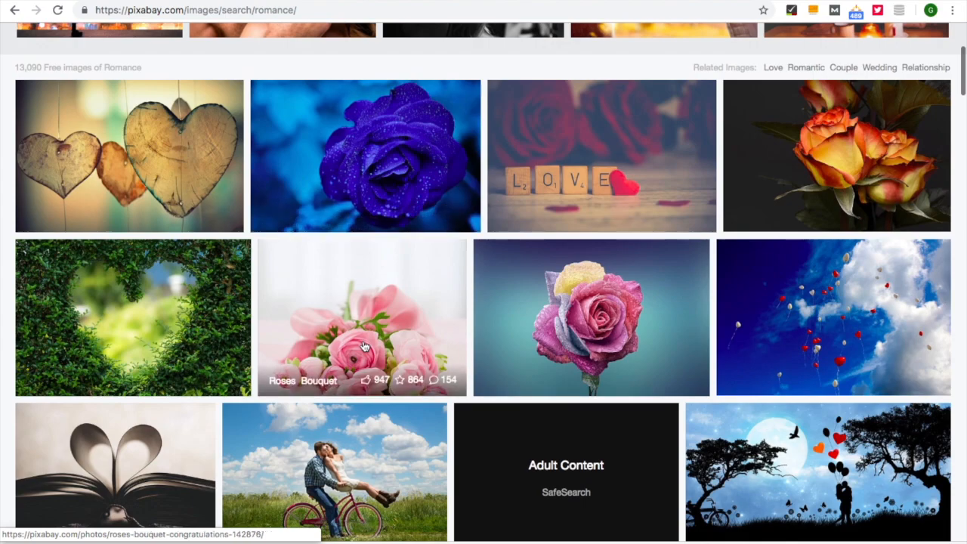
scroll(362, 346, down, 5)
scroll(363, 344, down, 3)
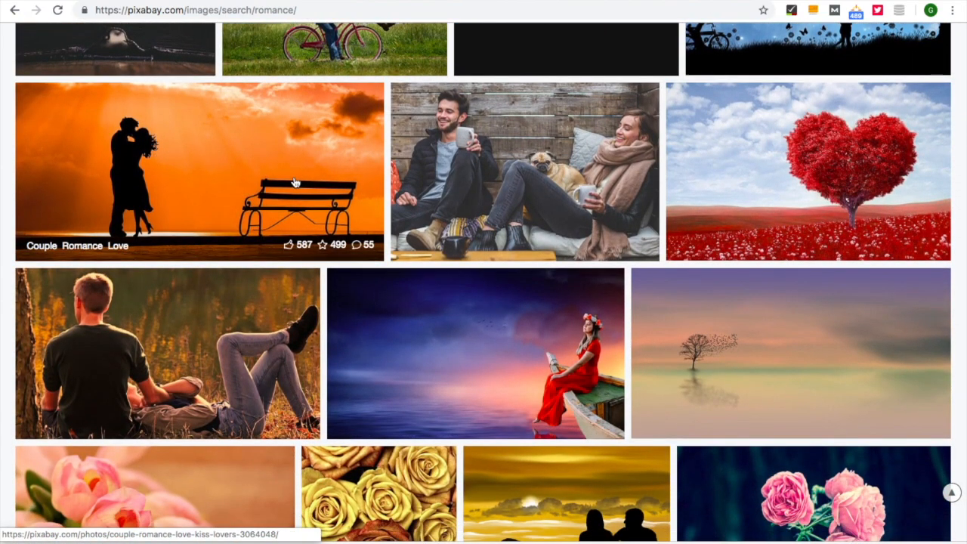
scroll(297, 184, down, 4)
scroll(246, 128, down, 5)
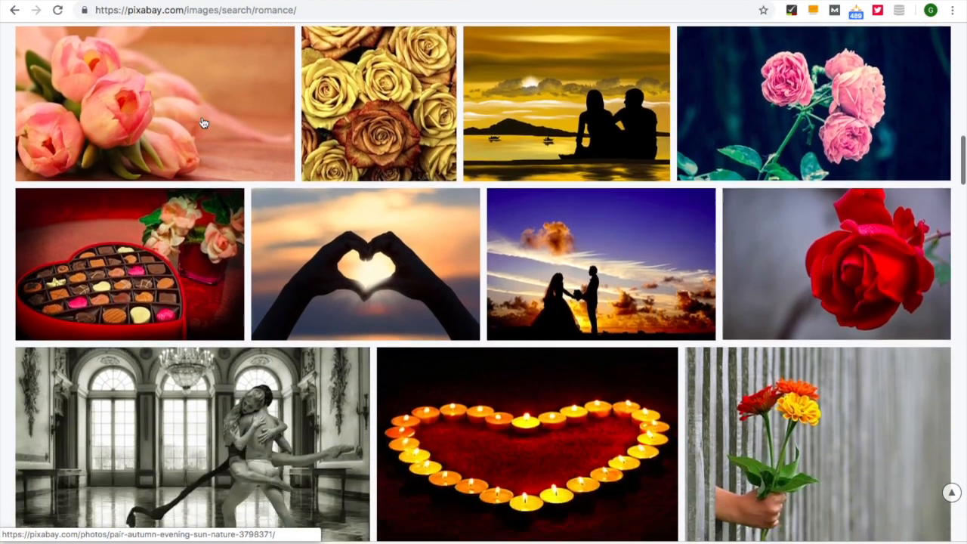
scroll(449, 299, down, 9)
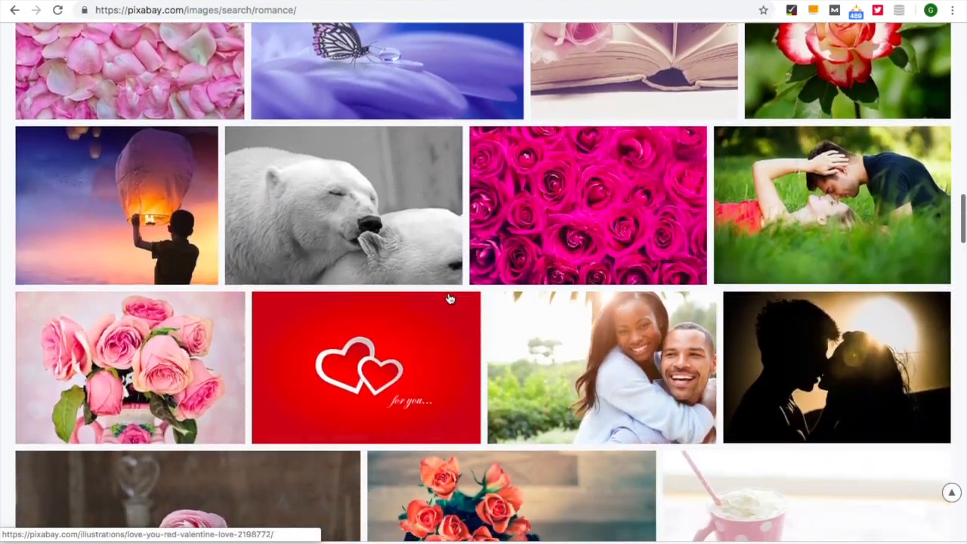
scroll(449, 299, down, 10)
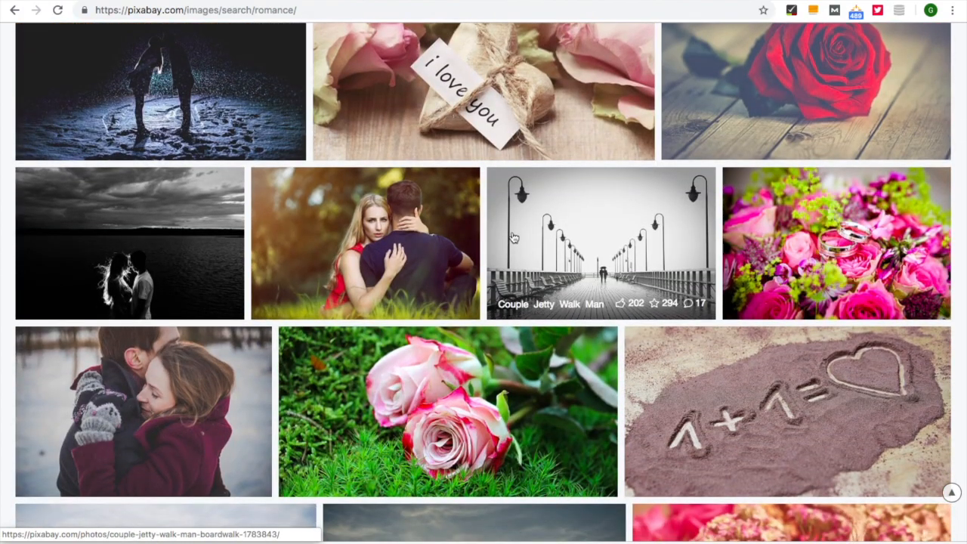
click(415, 251)
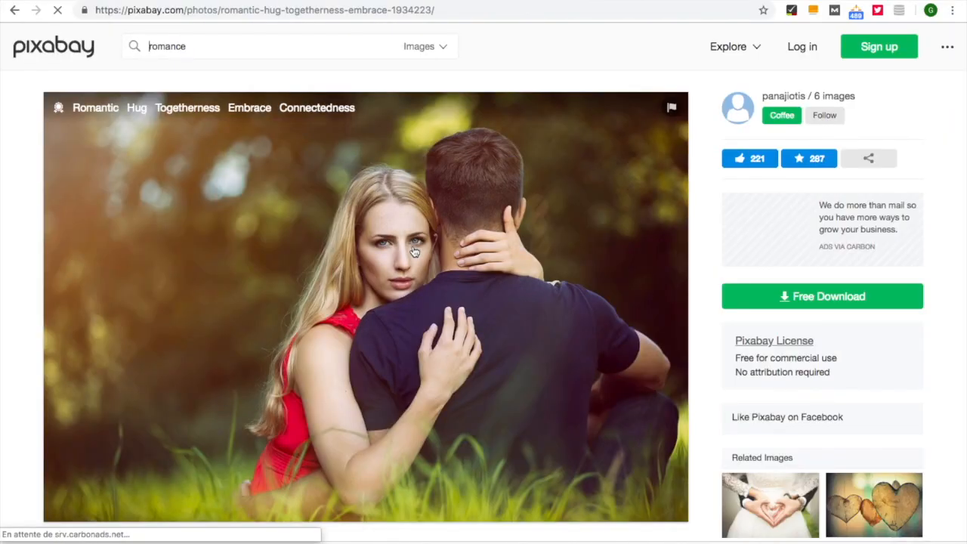
- Download the embracing couple photo as a 1920×1280 JPG, completing the captcha check
scroll(414, 251, down, 1)
scroll(414, 252, up, 1)
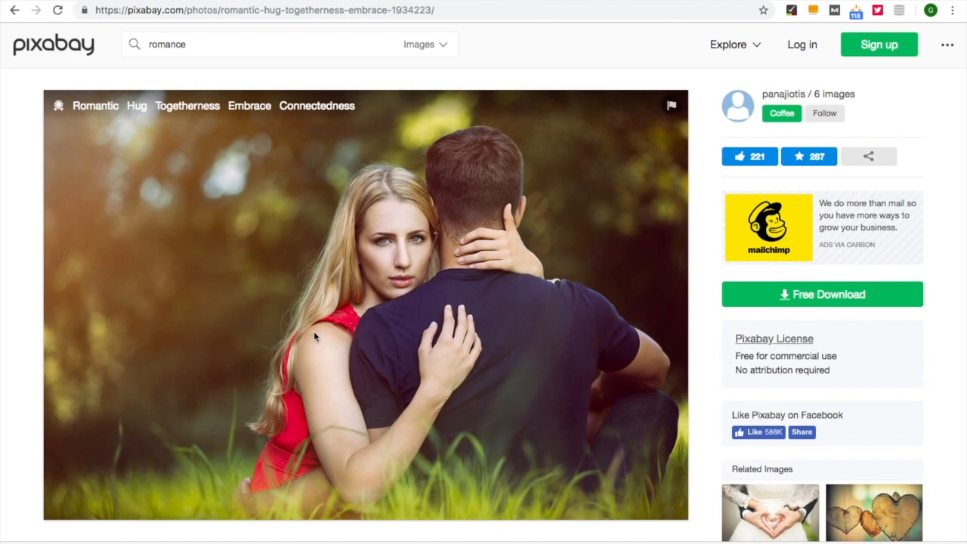
click(847, 298)
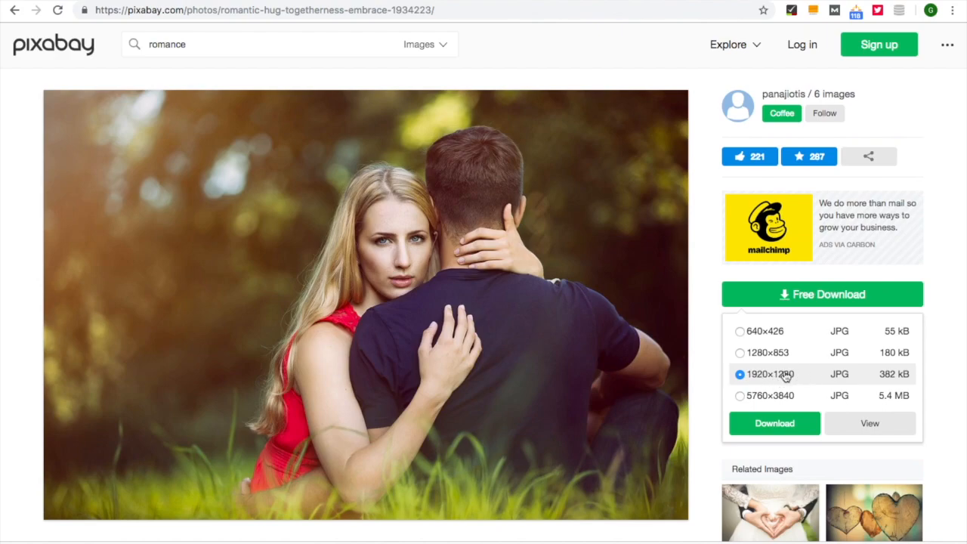
click(777, 424)
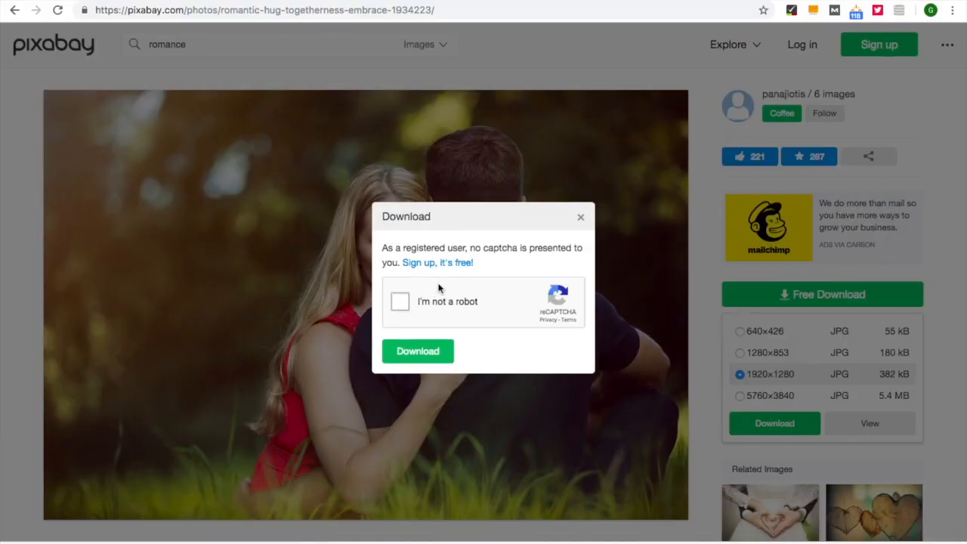
click(400, 303)
click(415, 352)
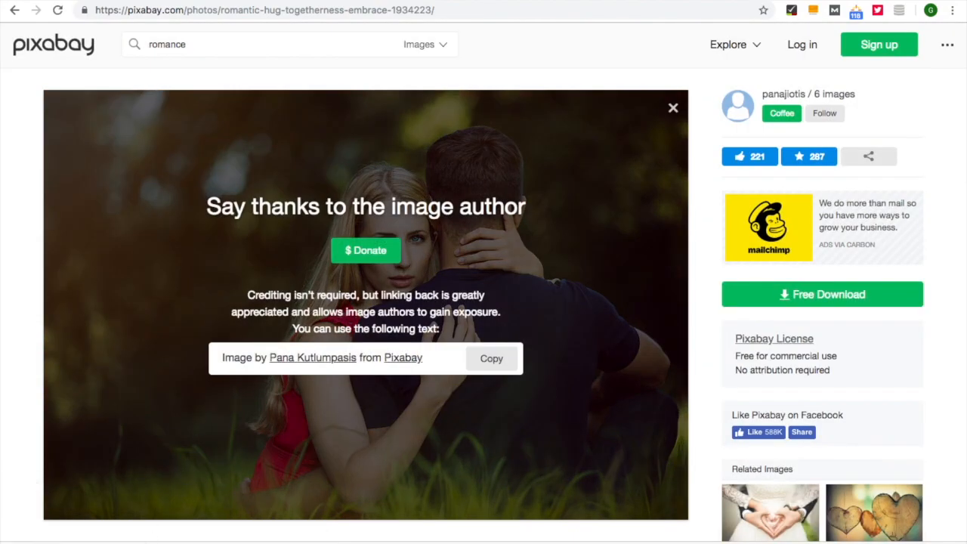
- Show the downloaded romantic-1934223_1920.jpg in Finder, open it for viewing, and return to Google Chrome
click(161, 543)
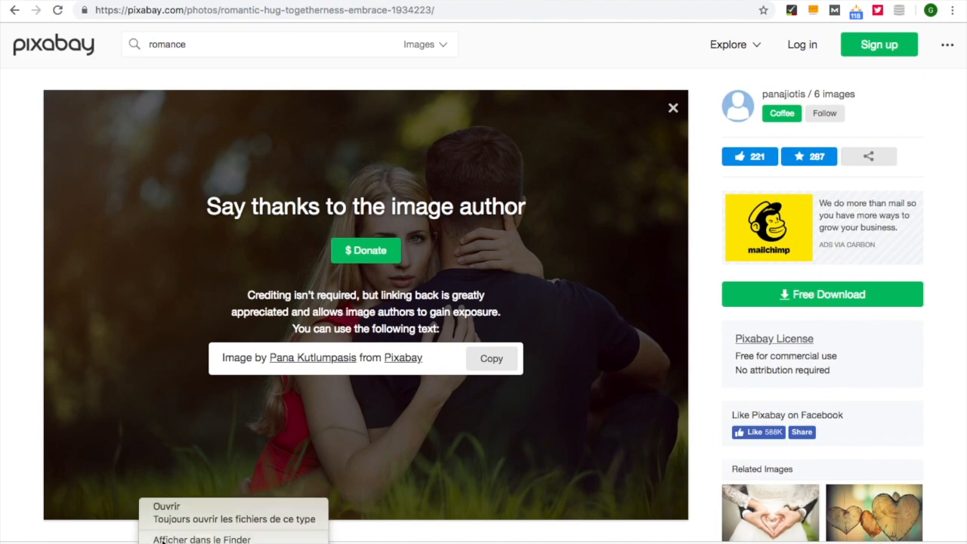
click(162, 539)
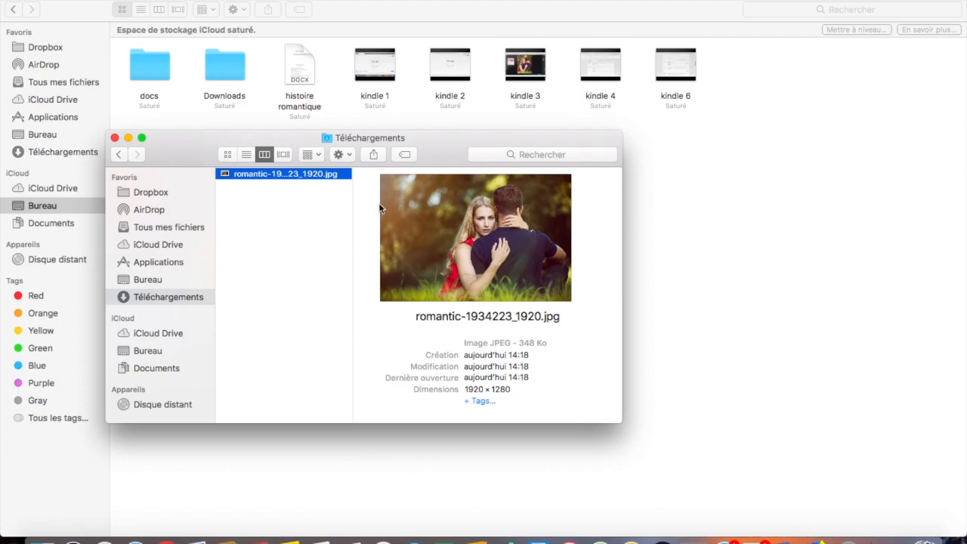
double_click(278, 174)
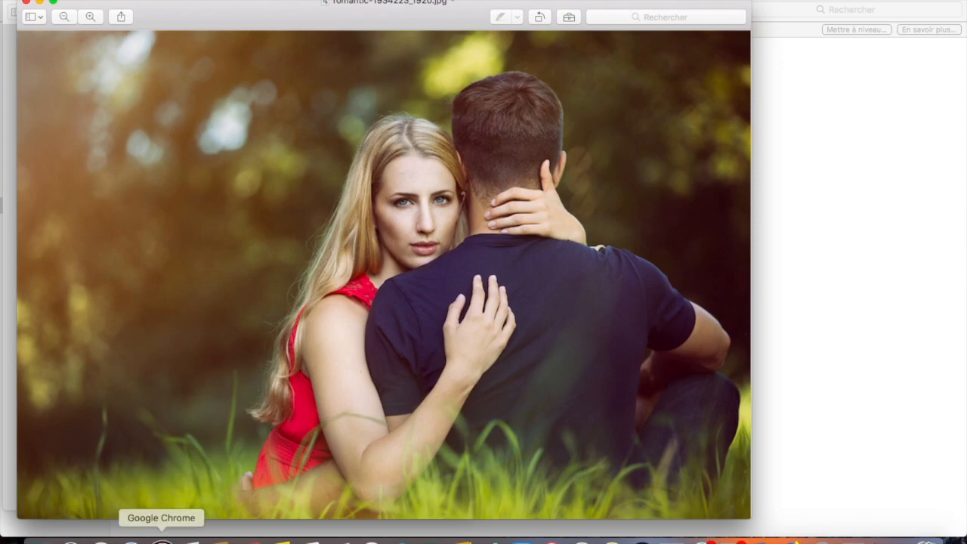
click(161, 538)
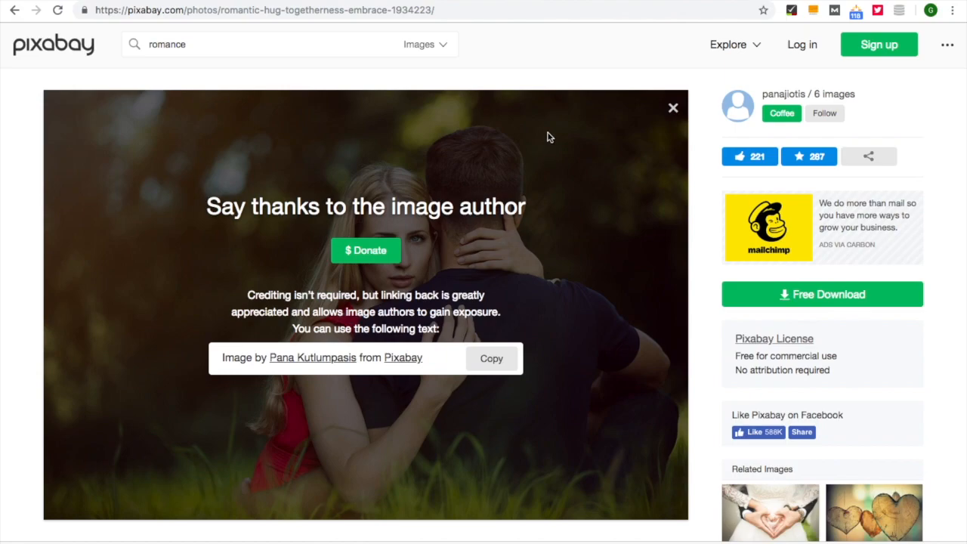
- Switch to the Pixlr page in the browser and load the pixlr.com home page
key(ctrl+Tab)
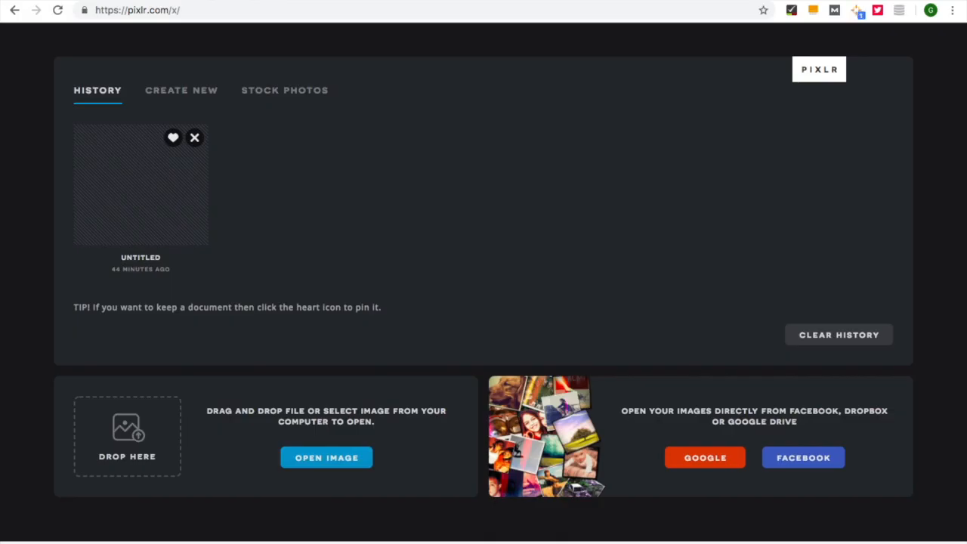
drag(173, 10, 202, 10)
key(BackSpace)
key(Return)
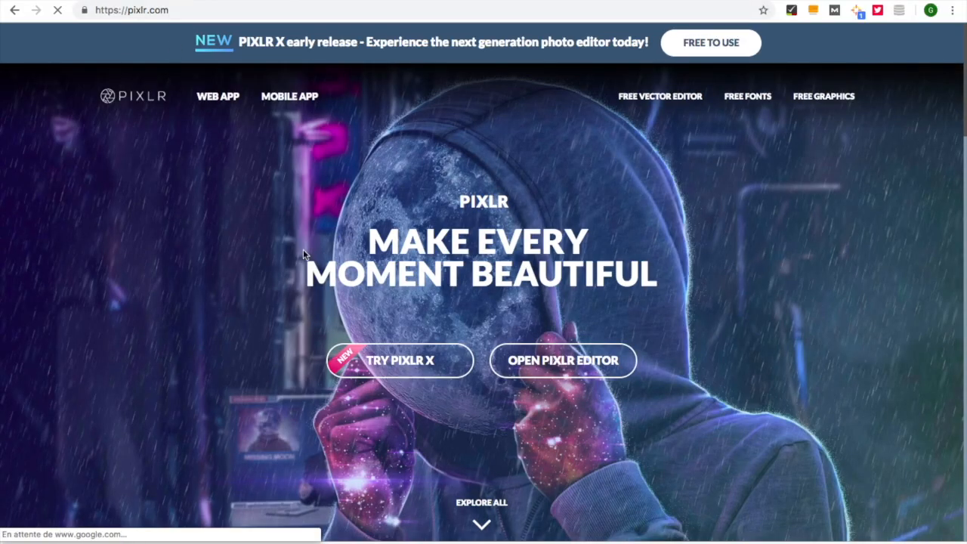
drag(128, 10, 200, 10)
click(200, 11)
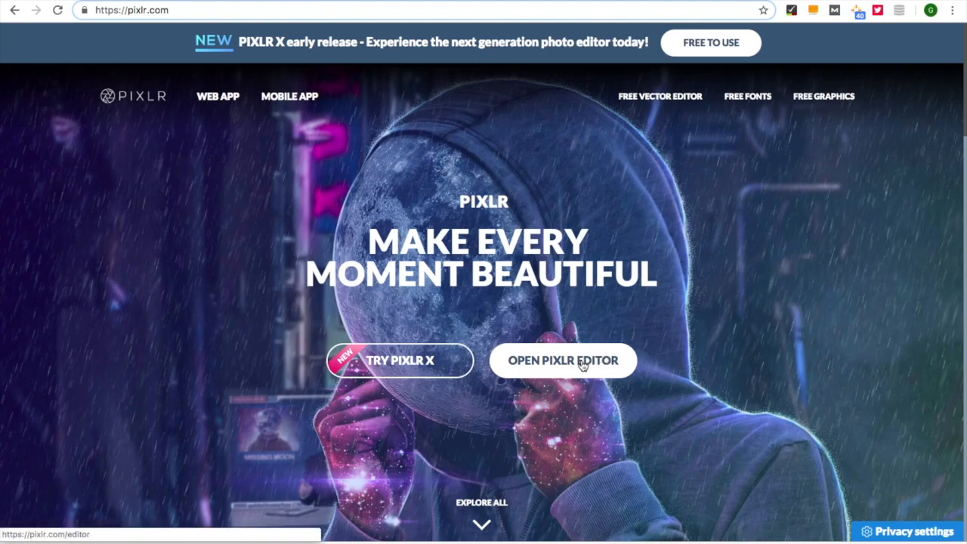
- Launch Pixlr X and open romantic-1934223_1920.jpg from the downloads folder
click(406, 370)
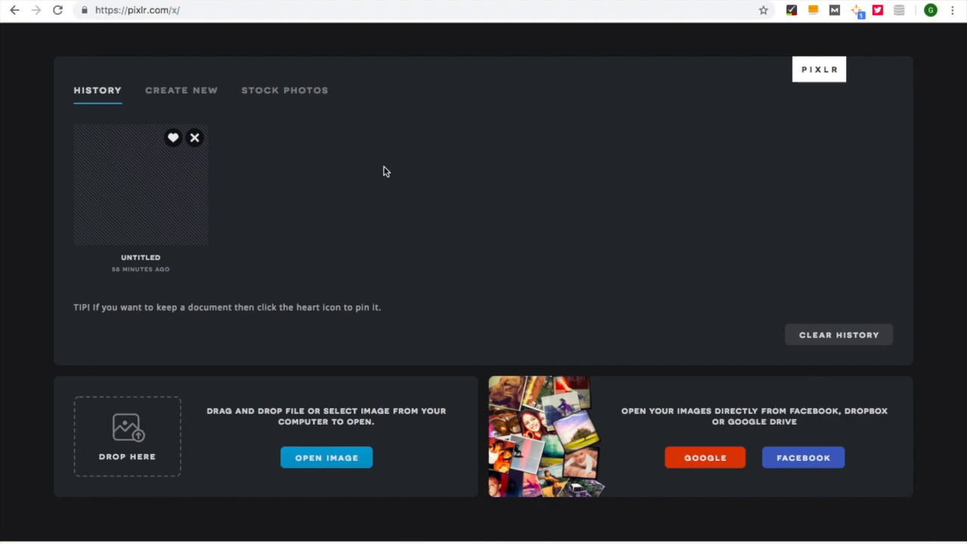
click(335, 460)
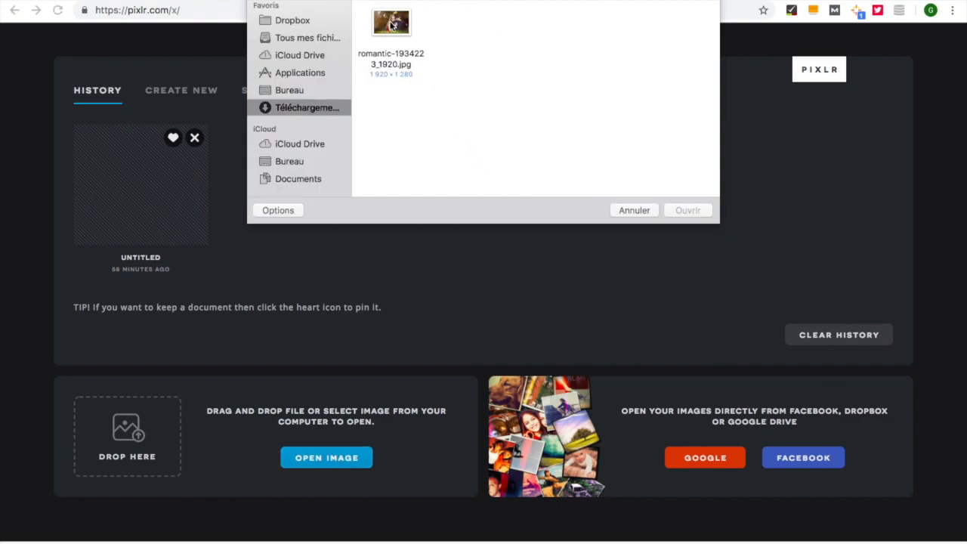
double_click(389, 26)
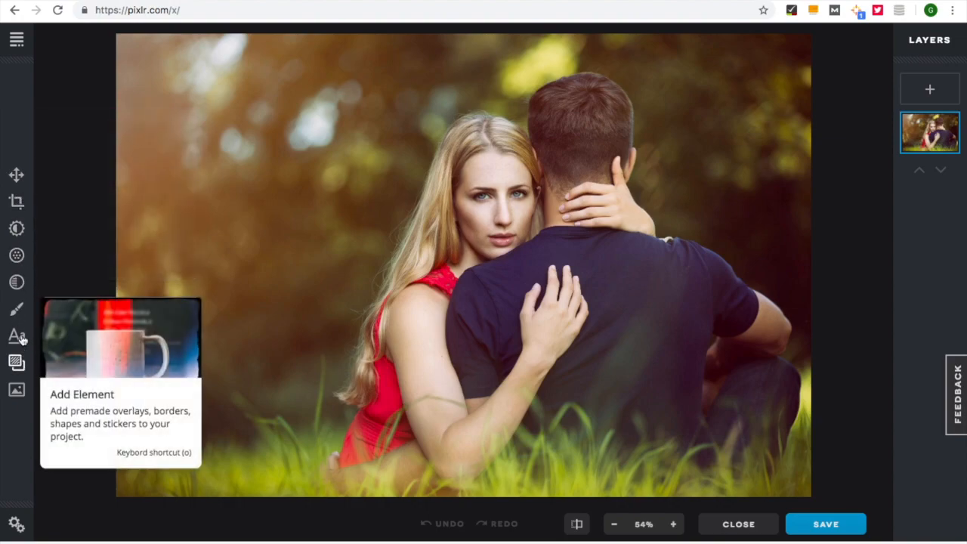
- Crop the photo to a portrait frame around the couple, about 961 × 1280 pixels, and apply the crop
click(15, 203)
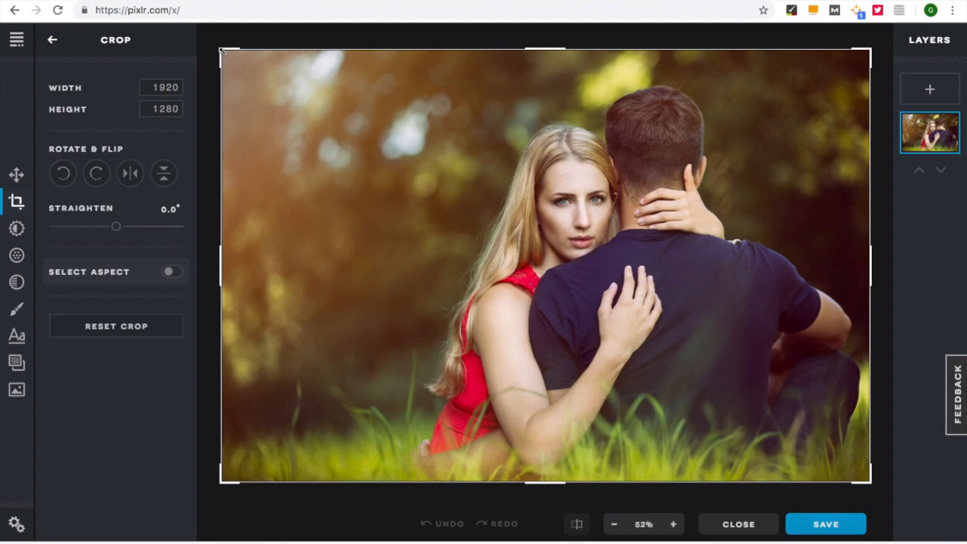
drag(222, 50, 415, 29)
drag(870, 51, 738, 47)
drag(668, 235, 678, 233)
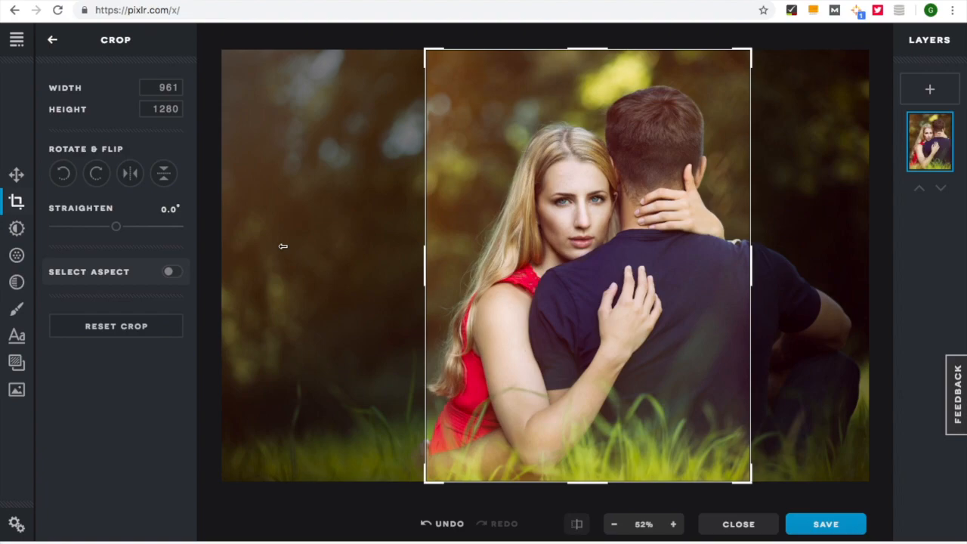
key(Return)
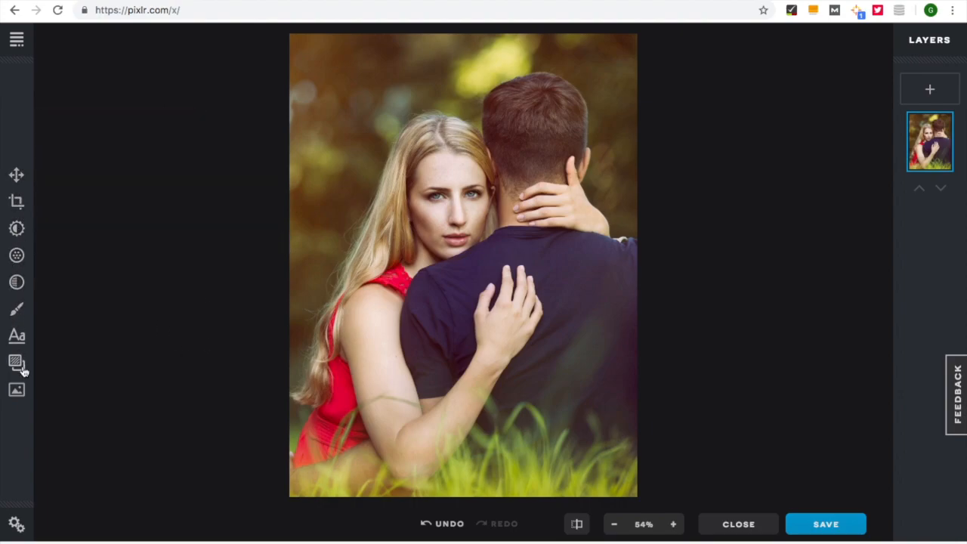
- Raise the cropped photo's colour saturation to 100
click(16, 230)
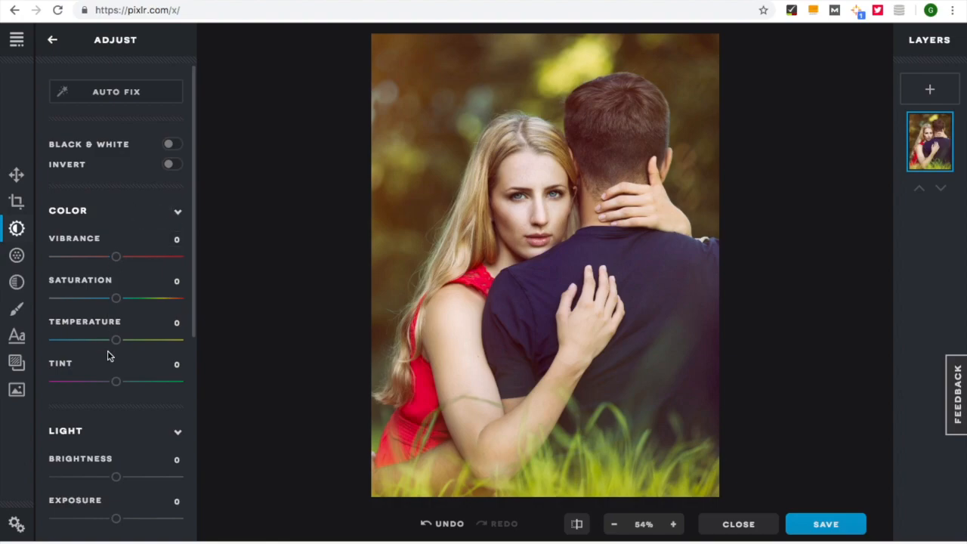
scroll(126, 359, down, 5)
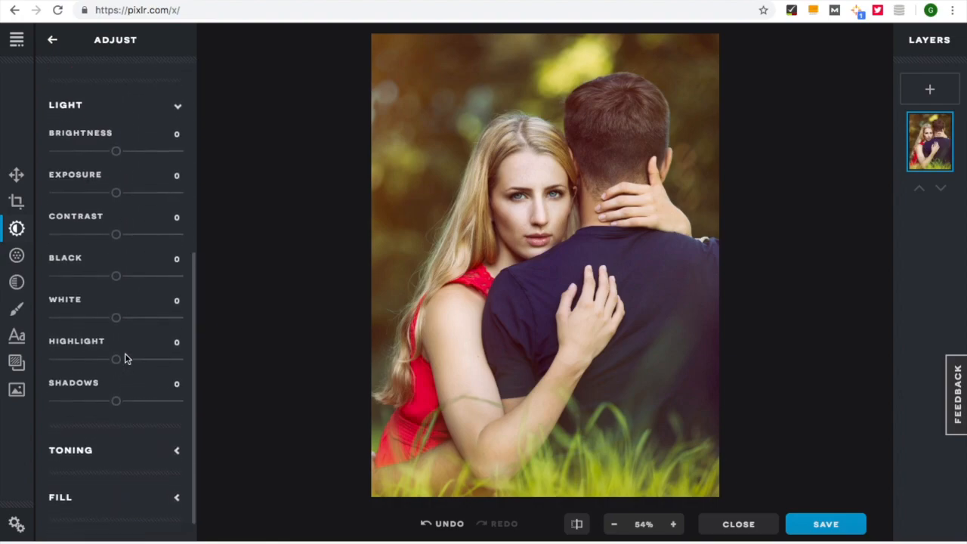
scroll(126, 359, up, 5)
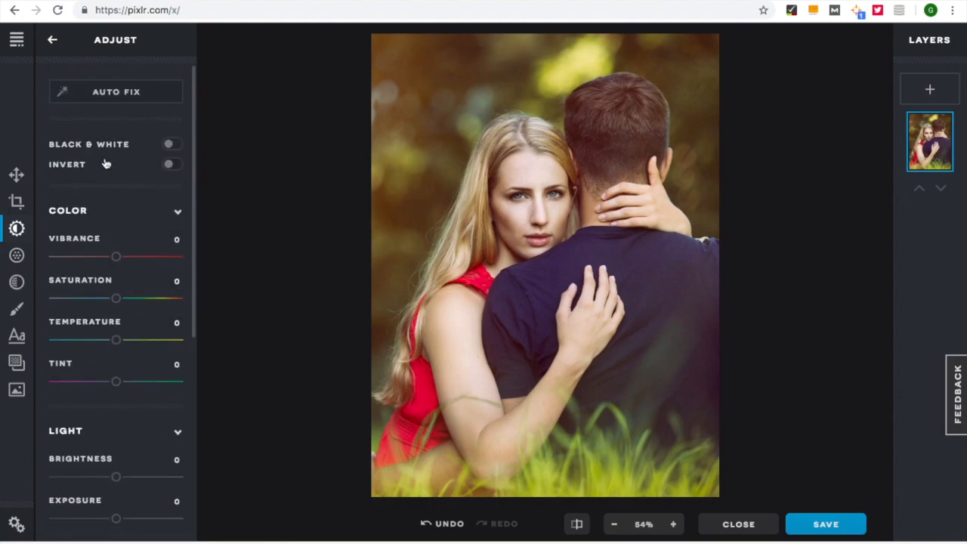
click(116, 300)
drag(117, 300, 181, 300)
scroll(126, 342, down, 3)
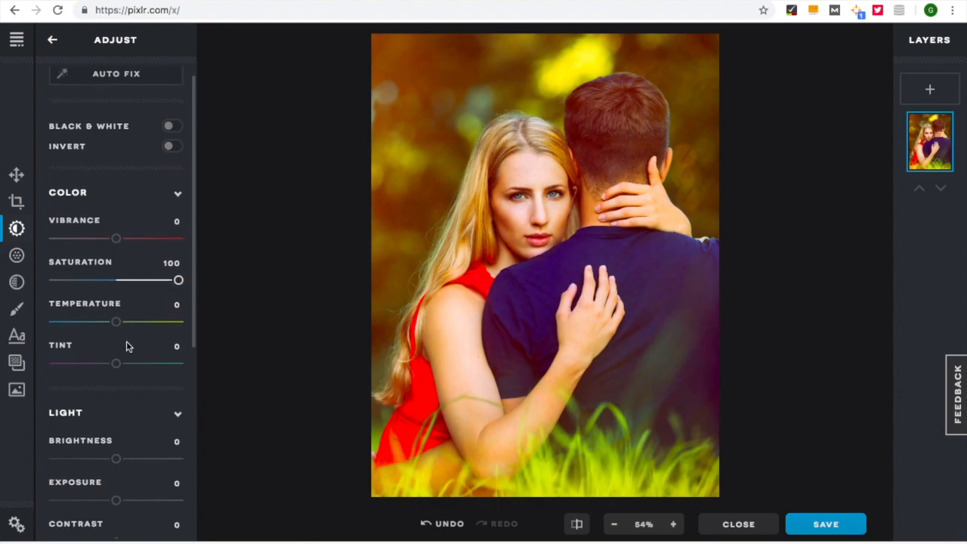
- Look over the light adjustments, then convert the photo to black and white and finish adjusting
scroll(126, 341, down, 2)
mouse_move(116, 291)
mouse_down()
mouse_move(145, 293)
mouse_move(78, 295)
mouse_move(166, 304)
mouse_move(128, 312)
mouse_move(85, 302)
mouse_move(116, 306)
mouse_up()
scroll(118, 298, down, 2)
scroll(116, 302, up, 4)
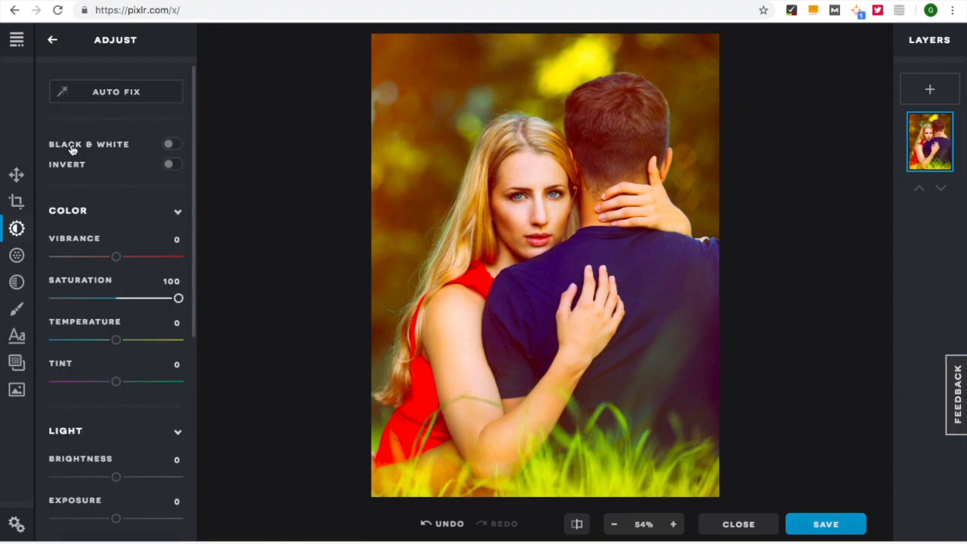
click(174, 144)
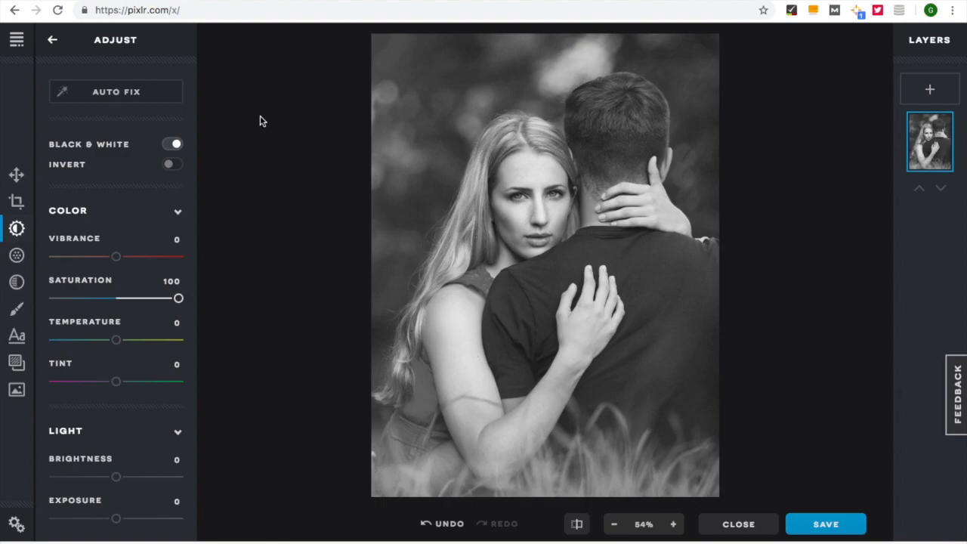
click(51, 41)
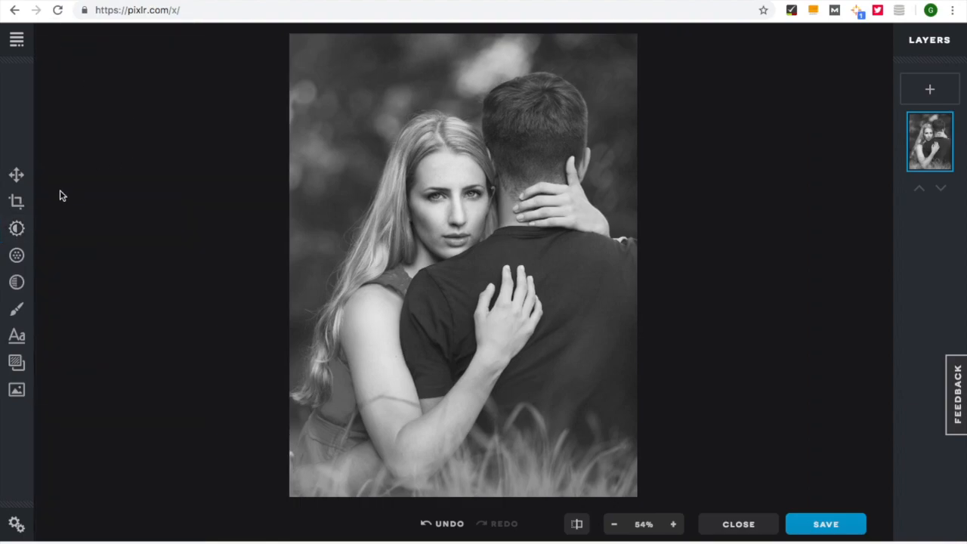
- Apply filters to the photo with Vignette at 89 and Glamour at 48
click(17, 257)
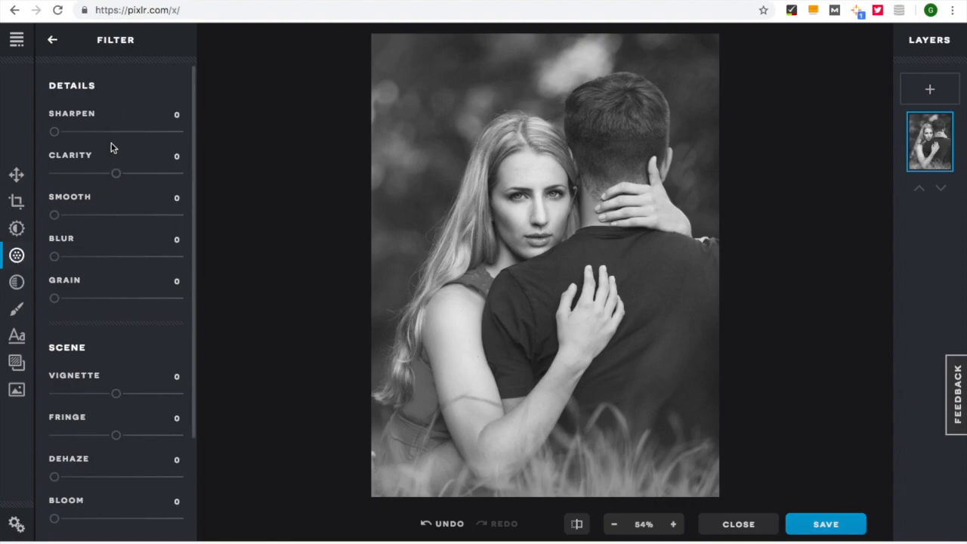
scroll(138, 242, down, 2)
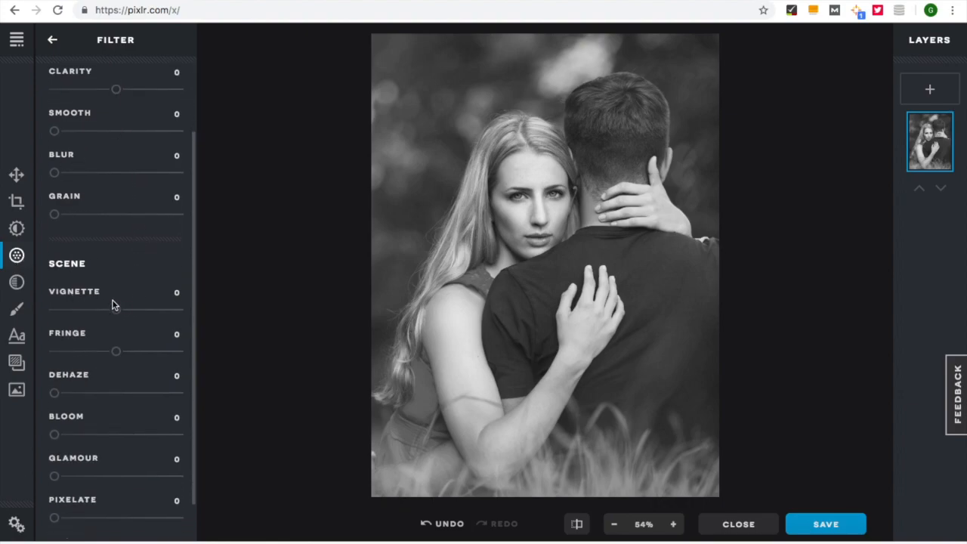
drag(117, 315, 173, 315)
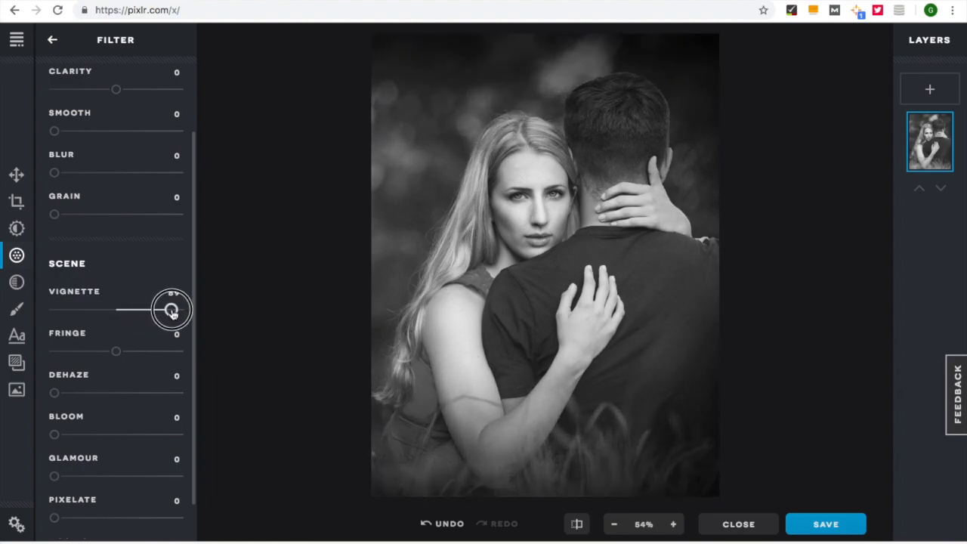
drag(173, 313, 173, 314)
scroll(173, 314, down, 2)
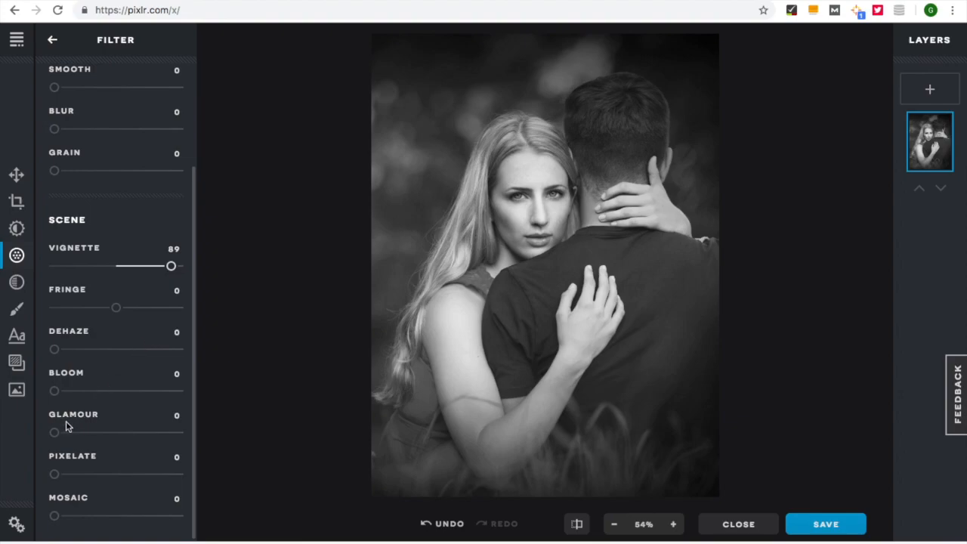
drag(53, 434, 114, 428)
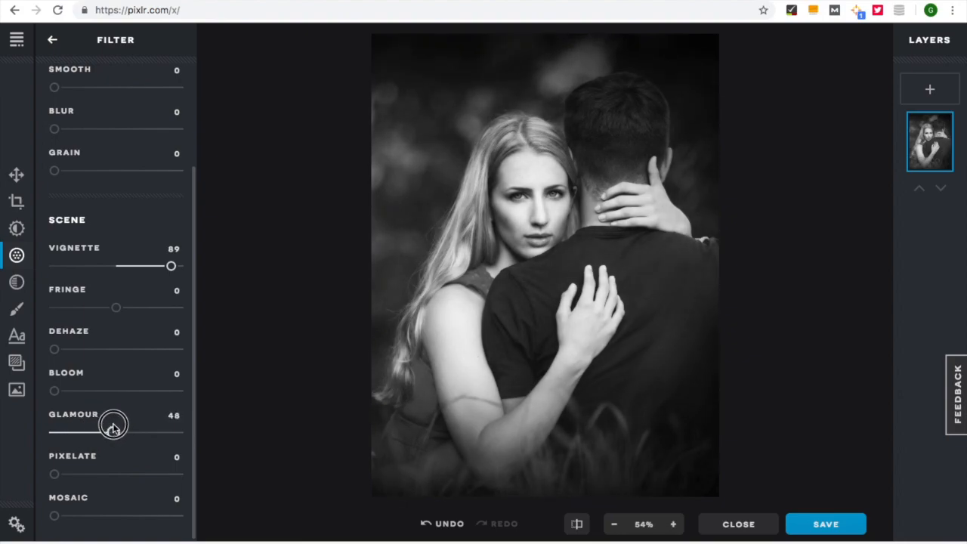
drag(114, 430, 114, 430)
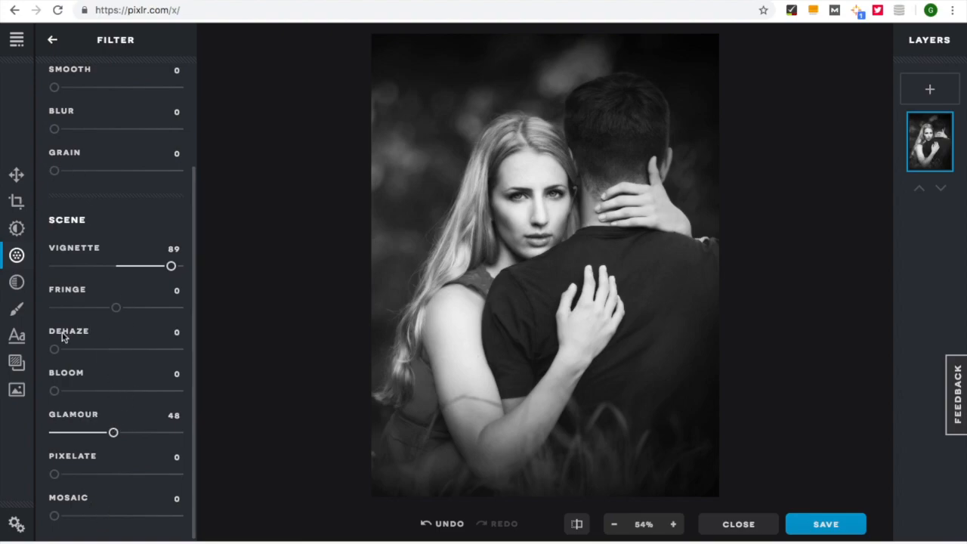
click(52, 43)
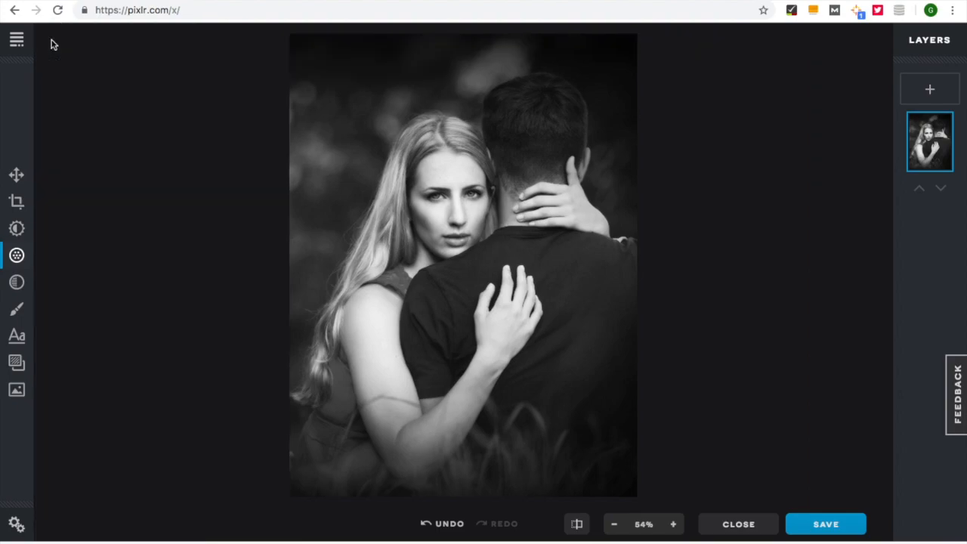
- Add a text layer reading "Histoire romantique" and place it at the top of the photo above the couple
click(17, 340)
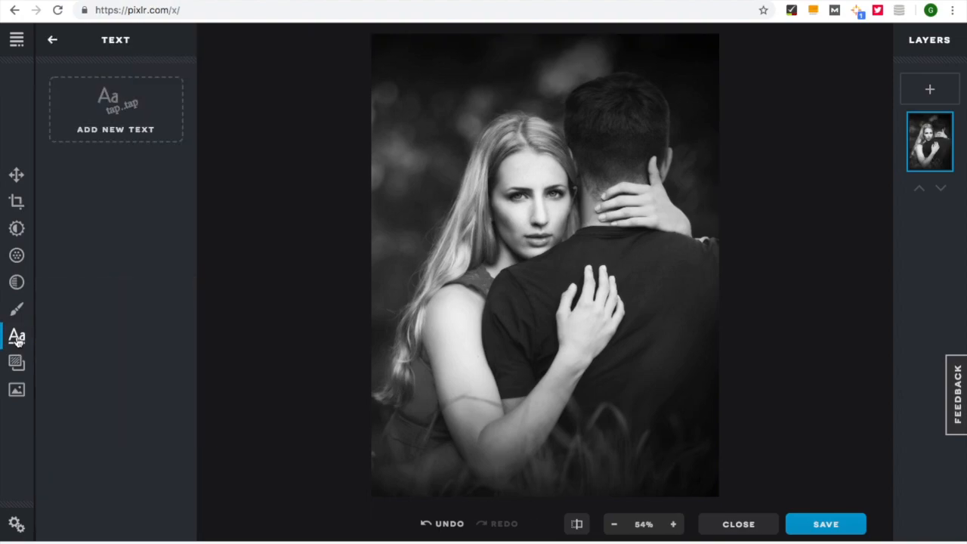
click(142, 122)
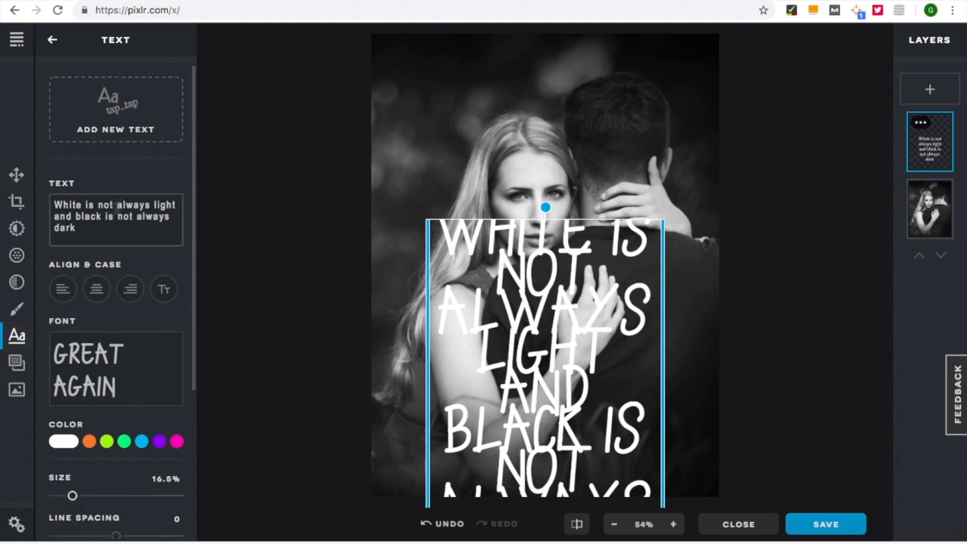
drag(102, 230, 43, 186)
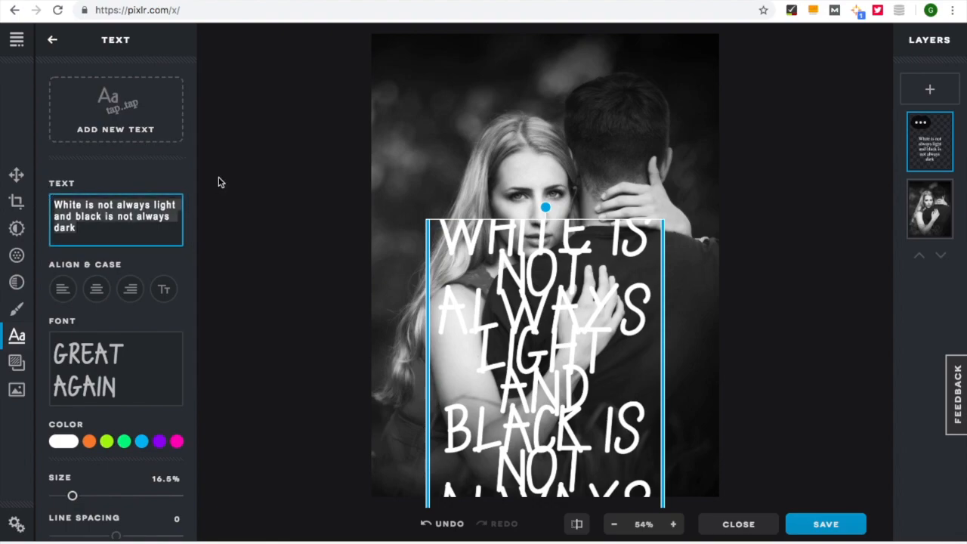
text(His)
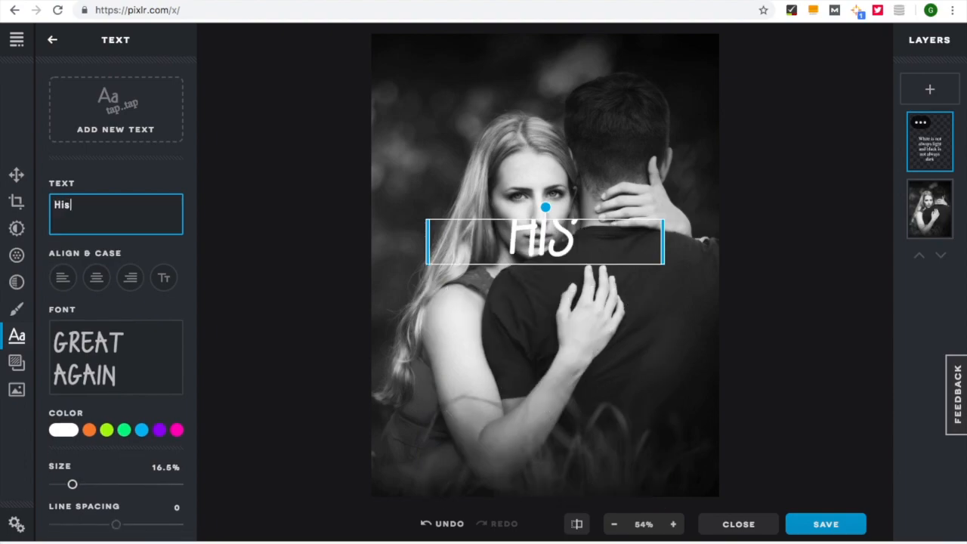
text(toire )
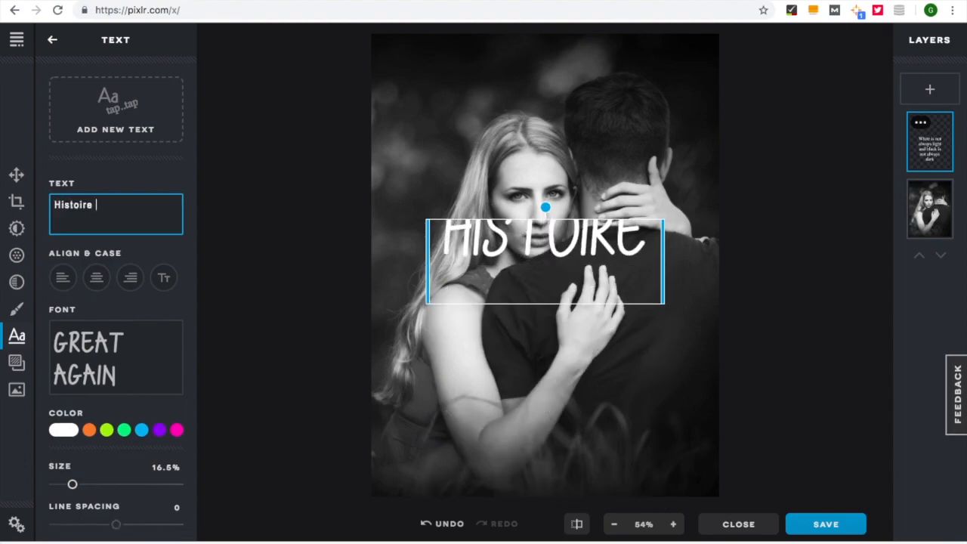
text(romantique)
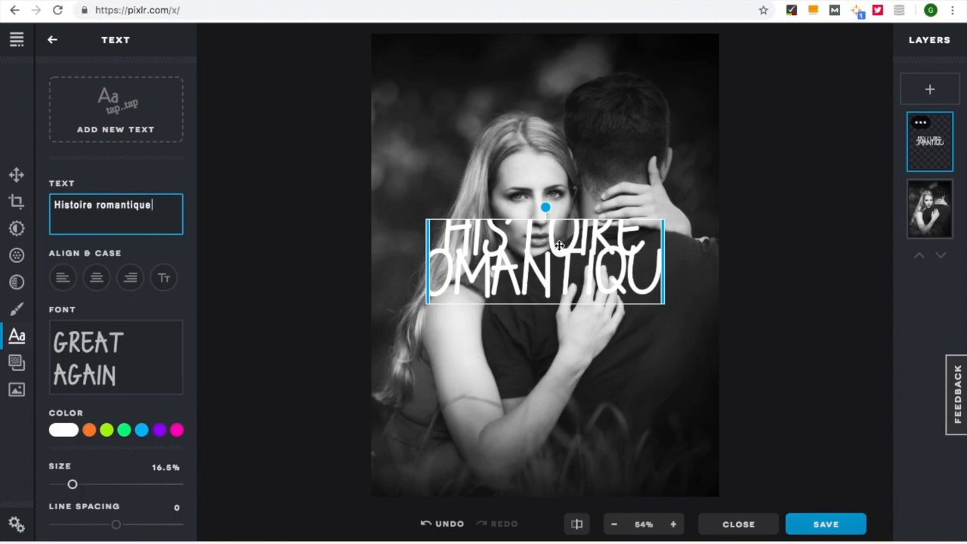
drag(558, 245, 522, 98)
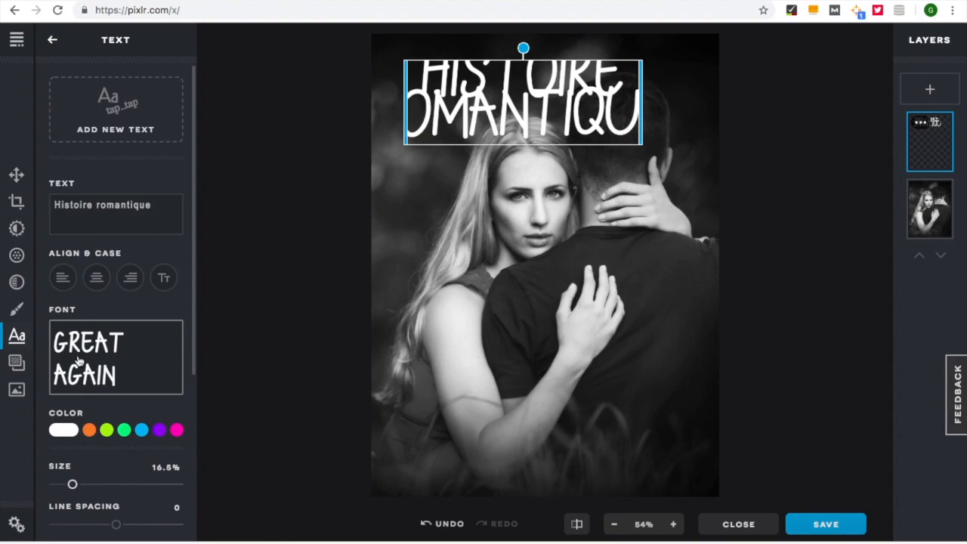
- Browse the font list and set the "Histoire romantique" title's font to Vignette
click(118, 360)
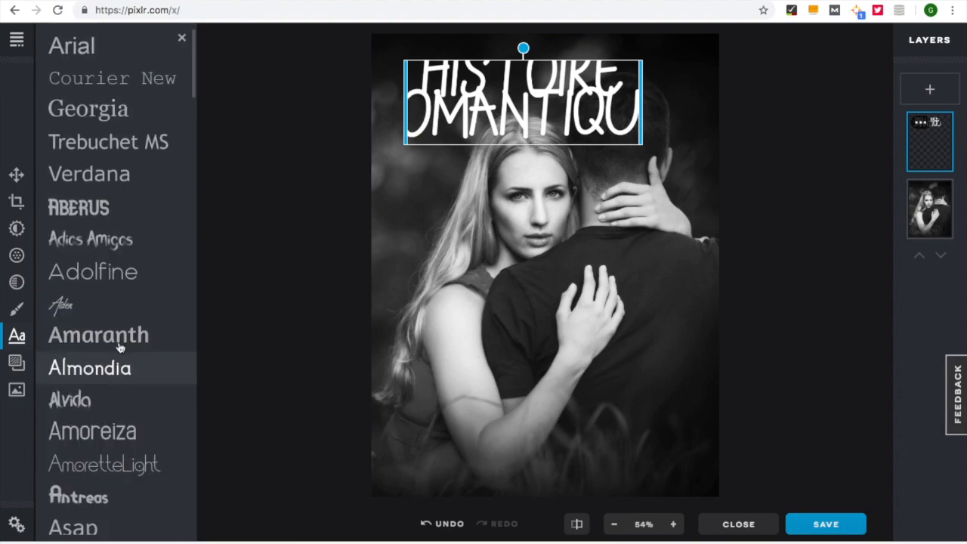
scroll(127, 257, down, 2)
scroll(128, 257, down, 15)
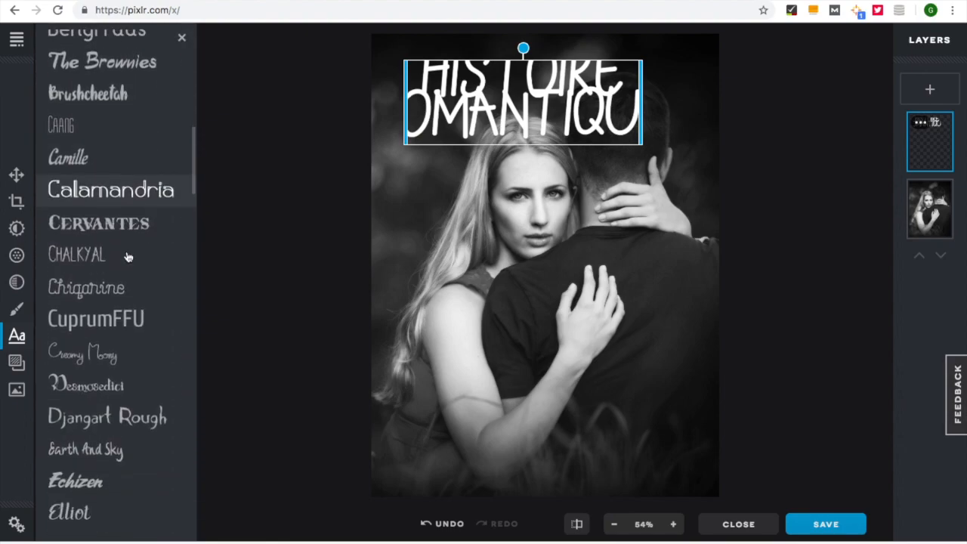
scroll(128, 257, down, 12)
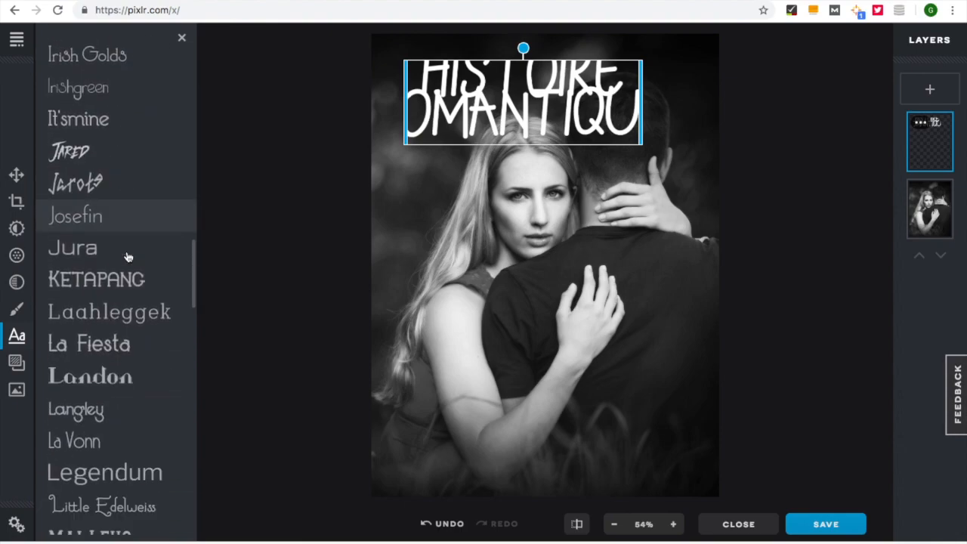
scroll(128, 257, down, 12)
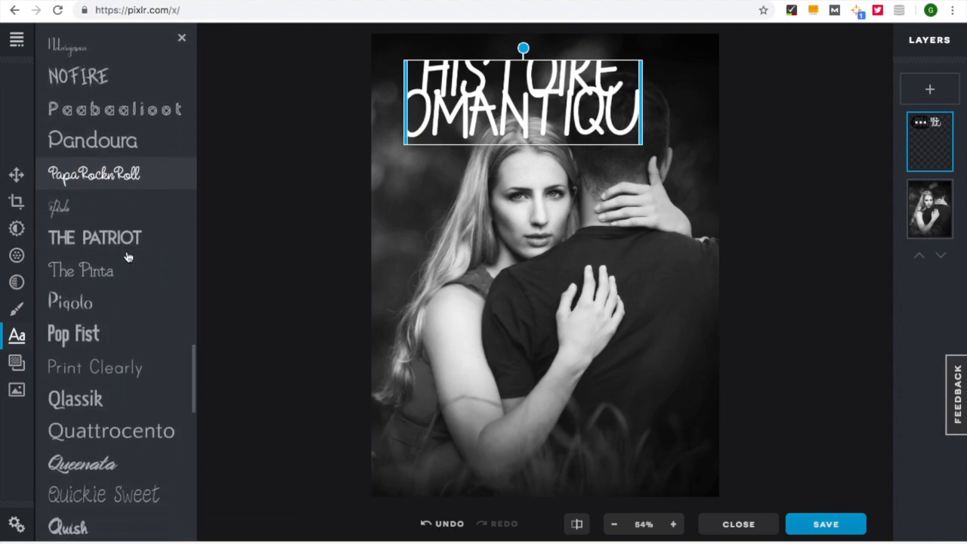
scroll(127, 257, down, 12)
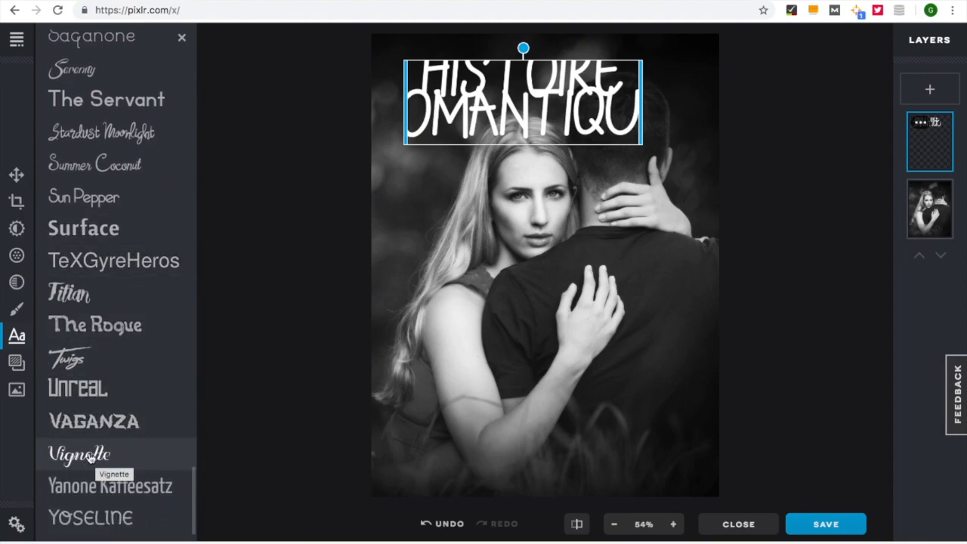
click(89, 457)
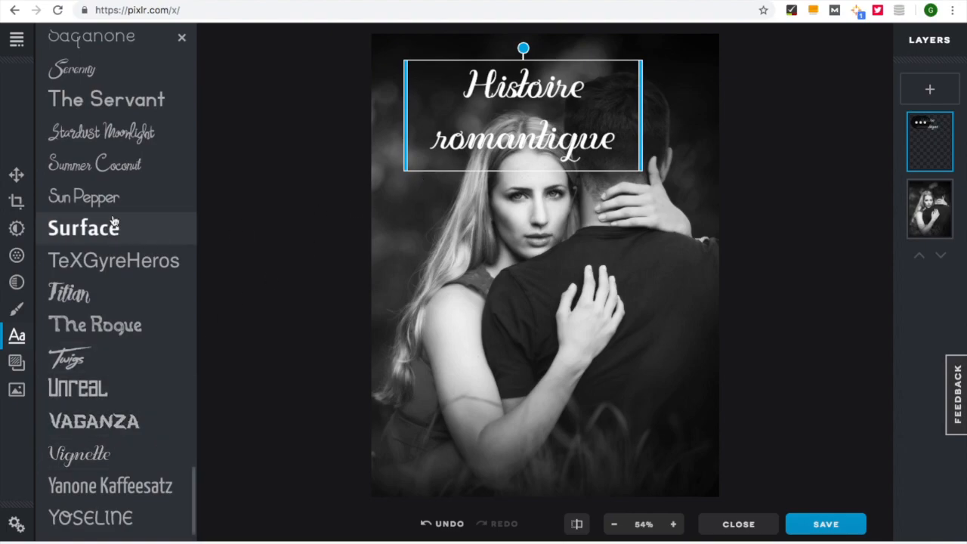
scroll(113, 220, up, 10)
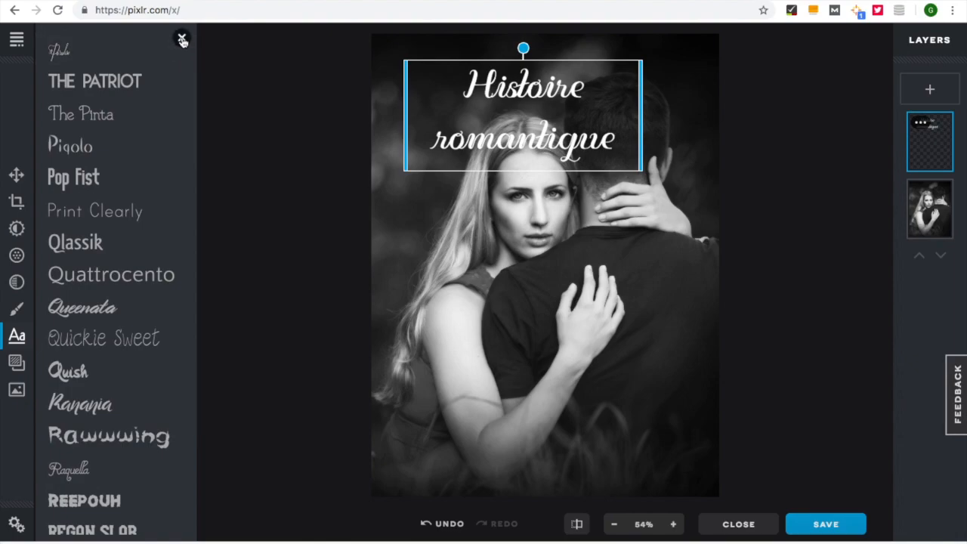
click(182, 40)
- Colour the title magenta-pink and move it into the upper-left corner of the cover photo
scroll(128, 295, down, 1)
scroll(128, 296, down, 3)
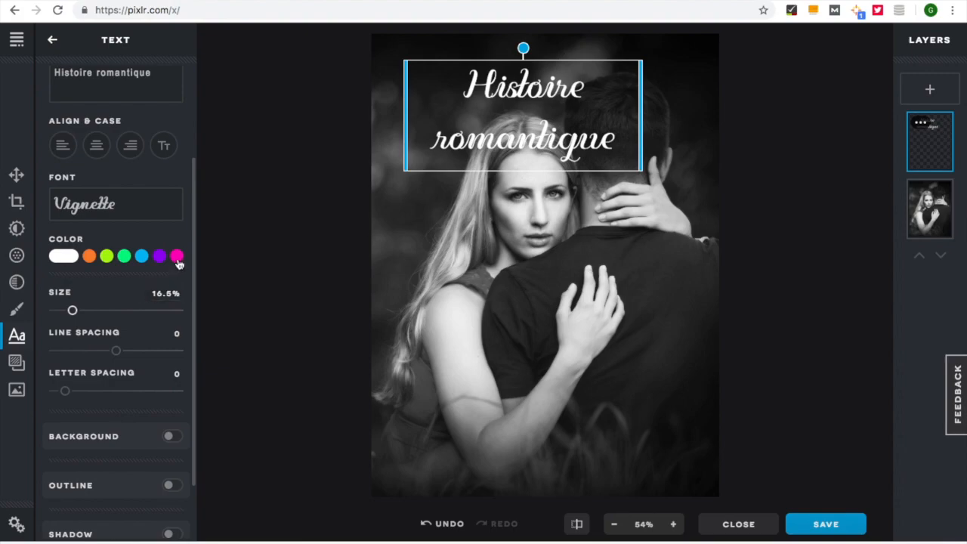
click(177, 257)
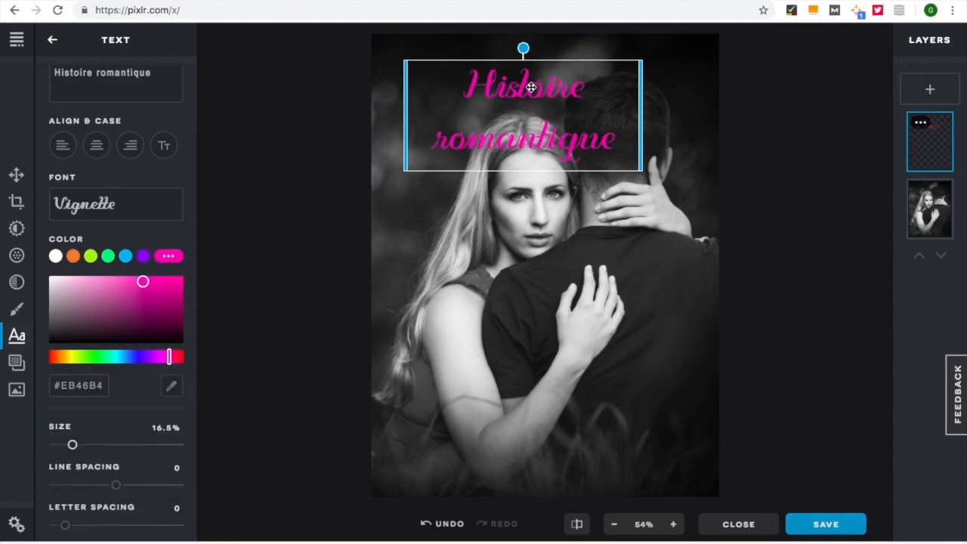
drag(530, 87, 479, 60)
click(306, 281)
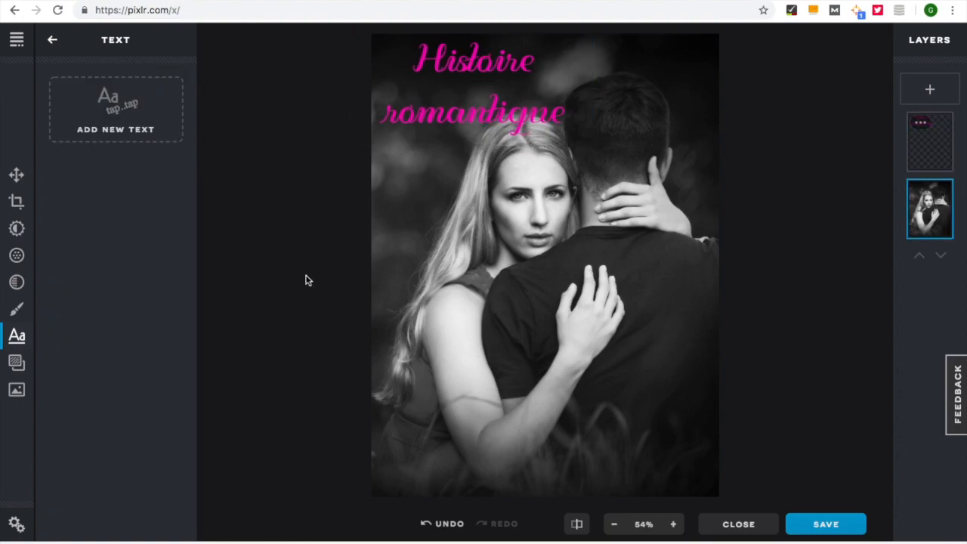
drag(486, 62, 486, 54)
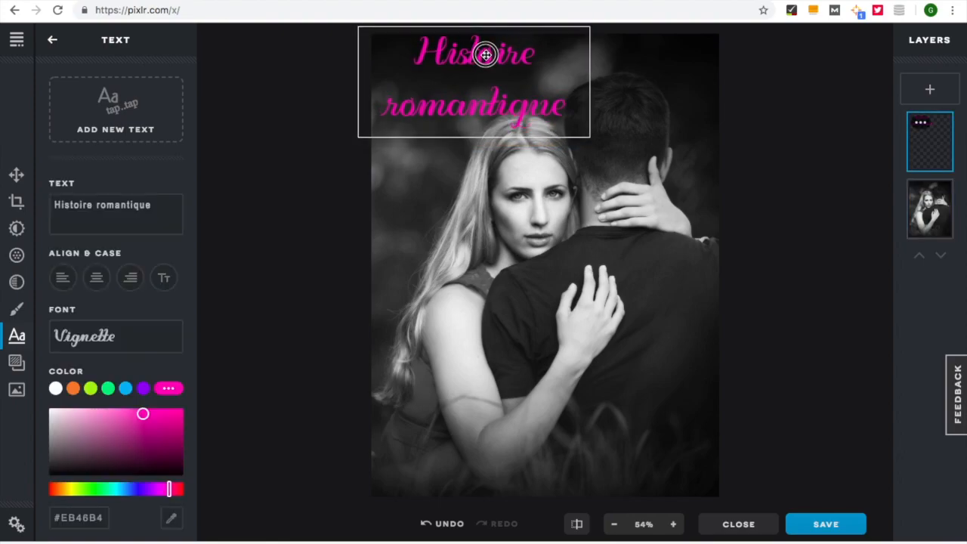
click(283, 136)
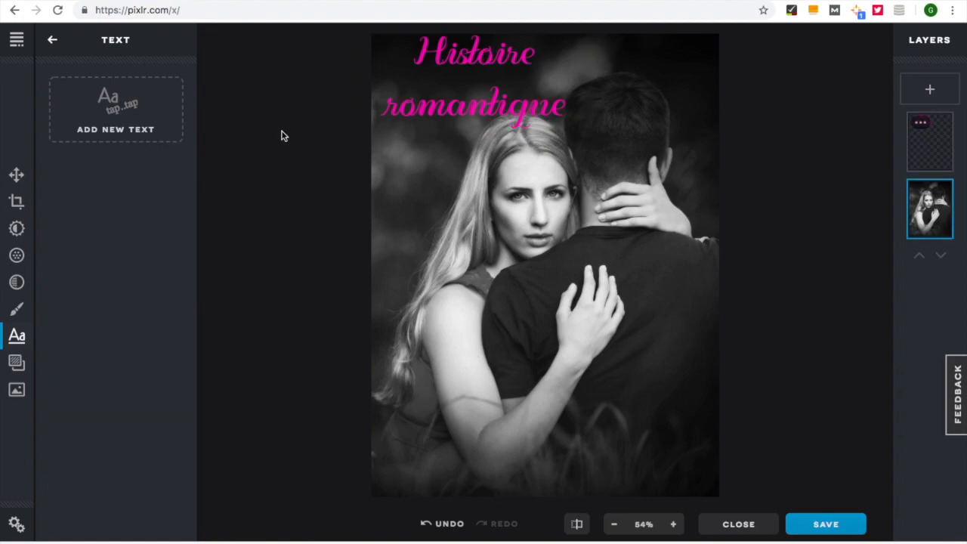
- Add a second text layer and replace its placeholder text with the author's full name
click(130, 129)
drag(108, 219, 60, 198)
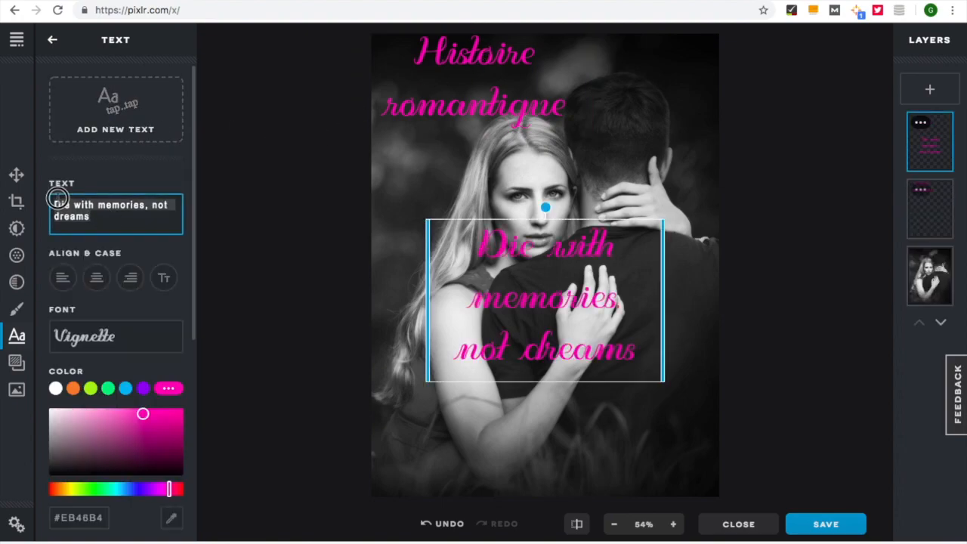
text(m)
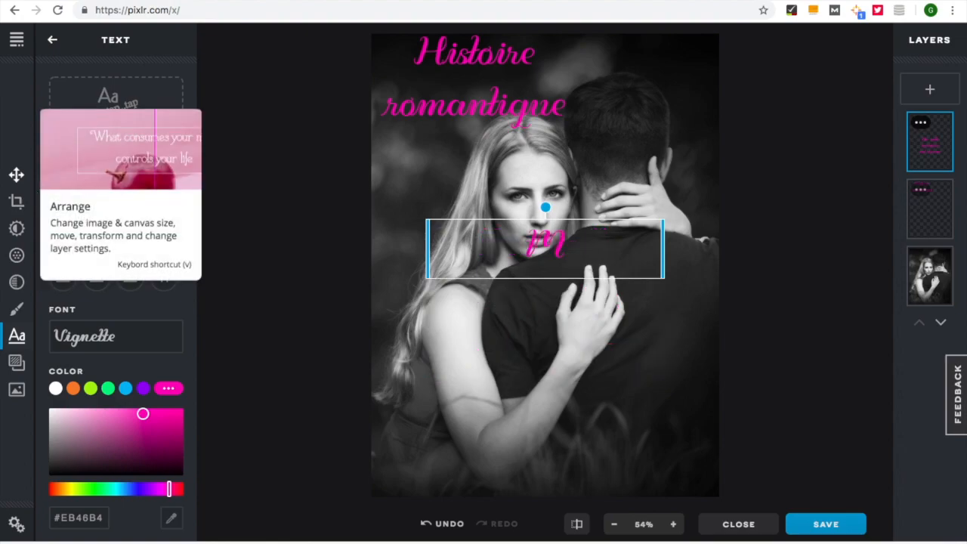
text(ar)
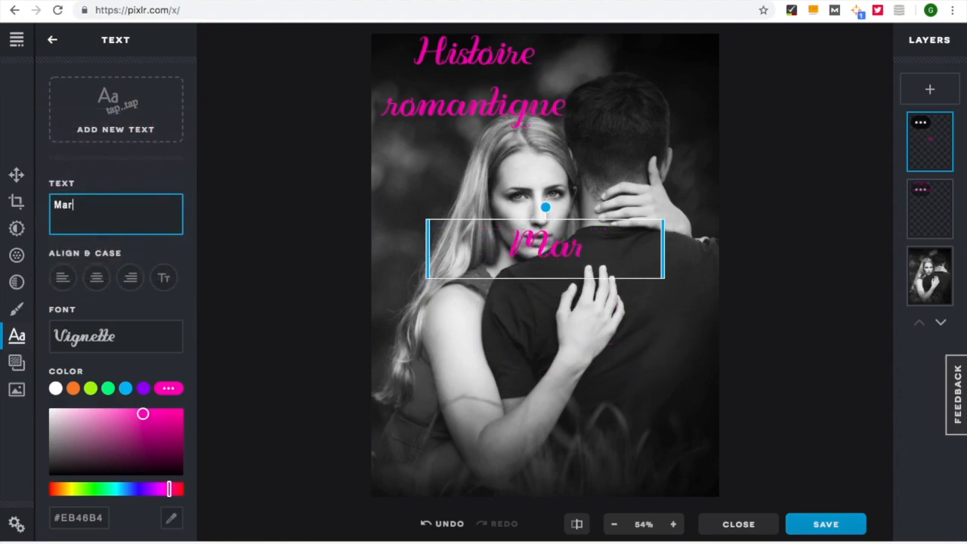
text(c Legrand)
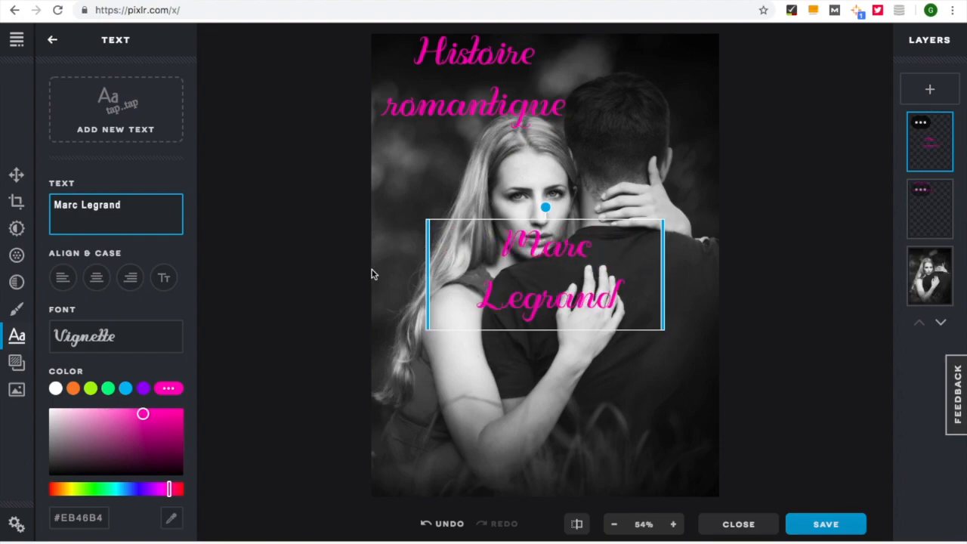
- Colour the author's name white and place it in the lower-right corner of the cover photo
click(55, 389)
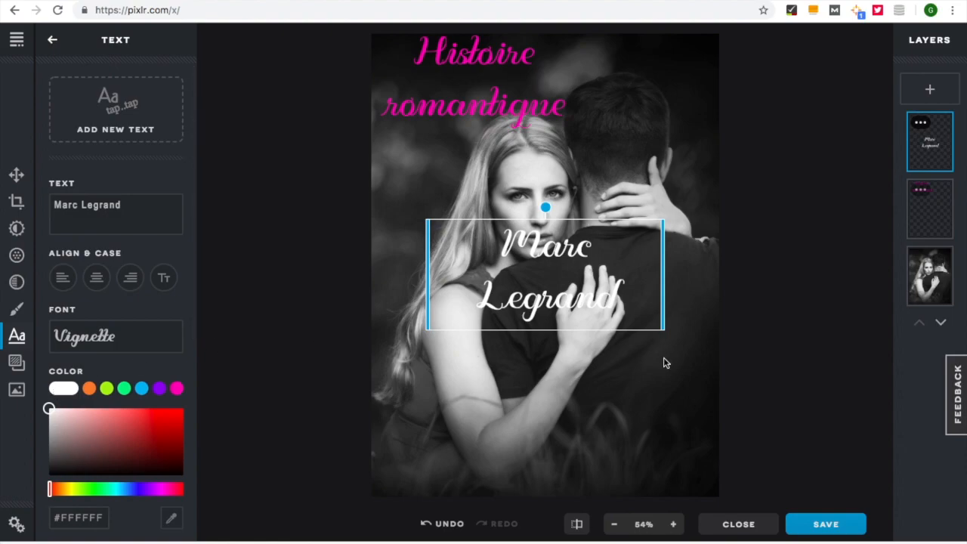
scroll(130, 313, down, 1)
scroll(130, 313, down, 6)
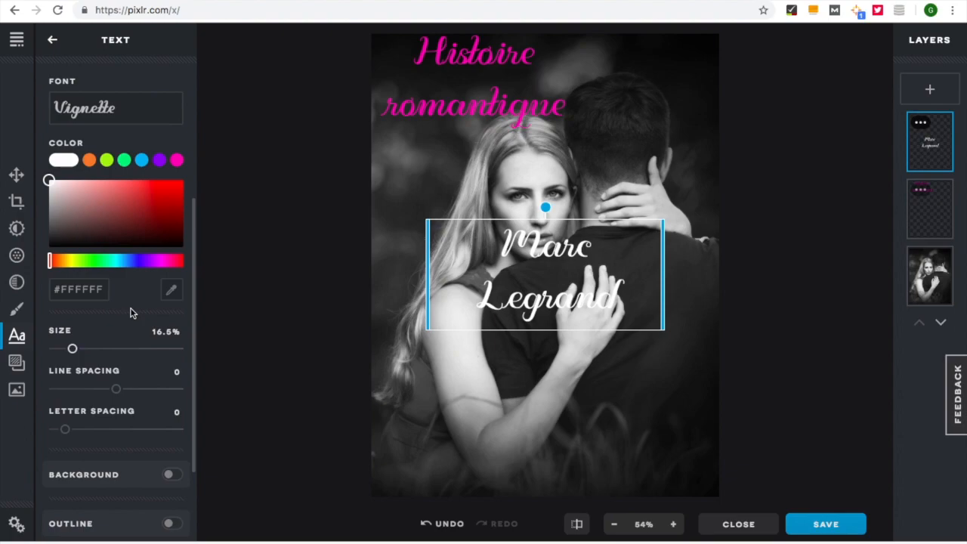
drag(562, 257, 644, 424)
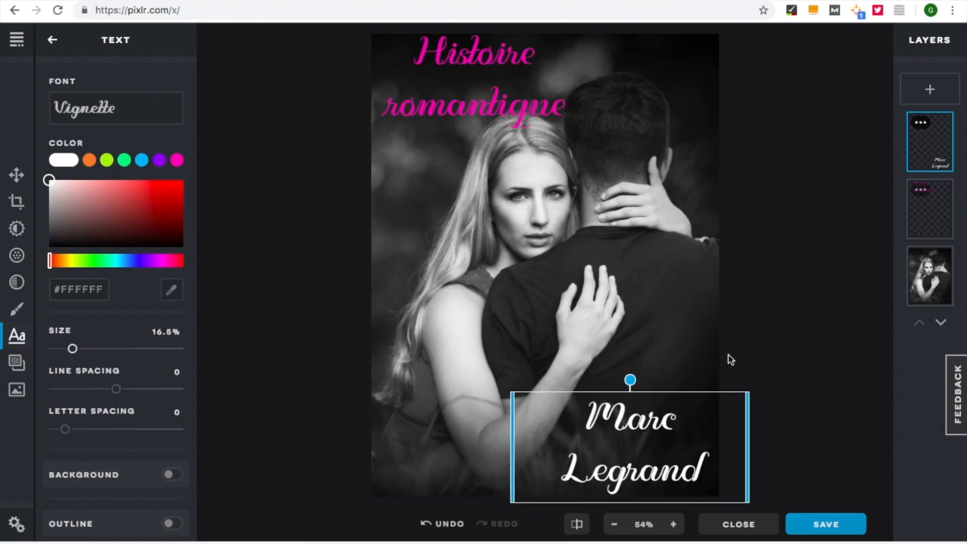
click(774, 336)
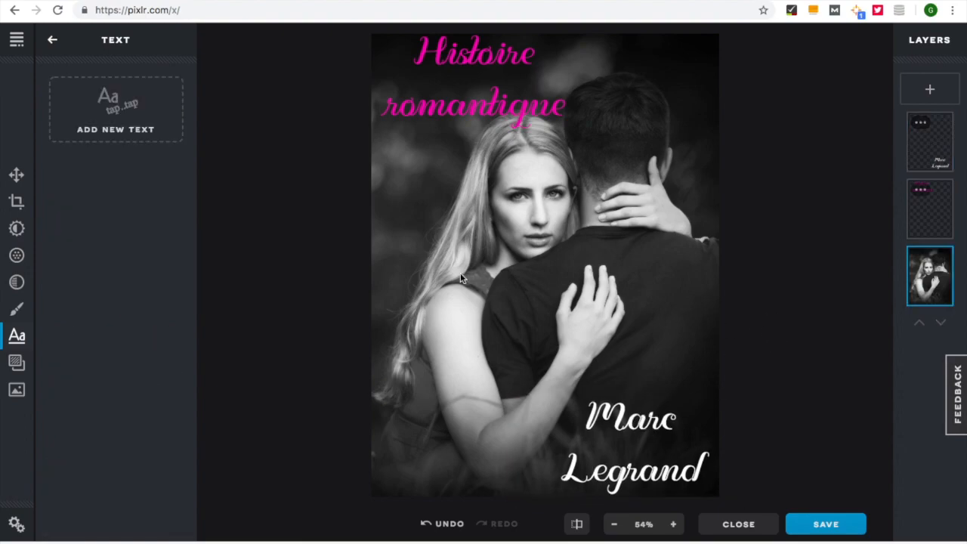
- Nudge the "Histoire romantique" title slightly higher on the cover and deselect it
click(474, 56)
drag(473, 57, 474, 54)
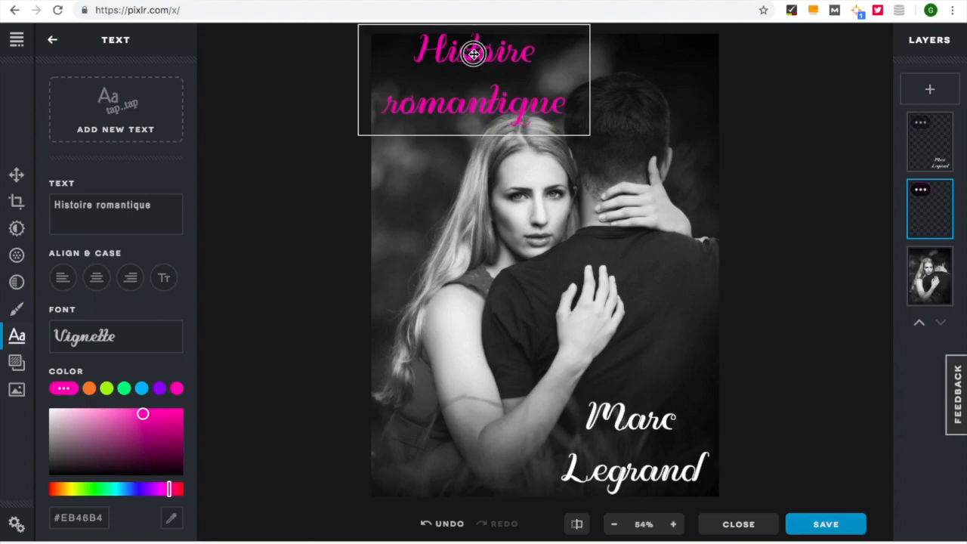
click(280, 153)
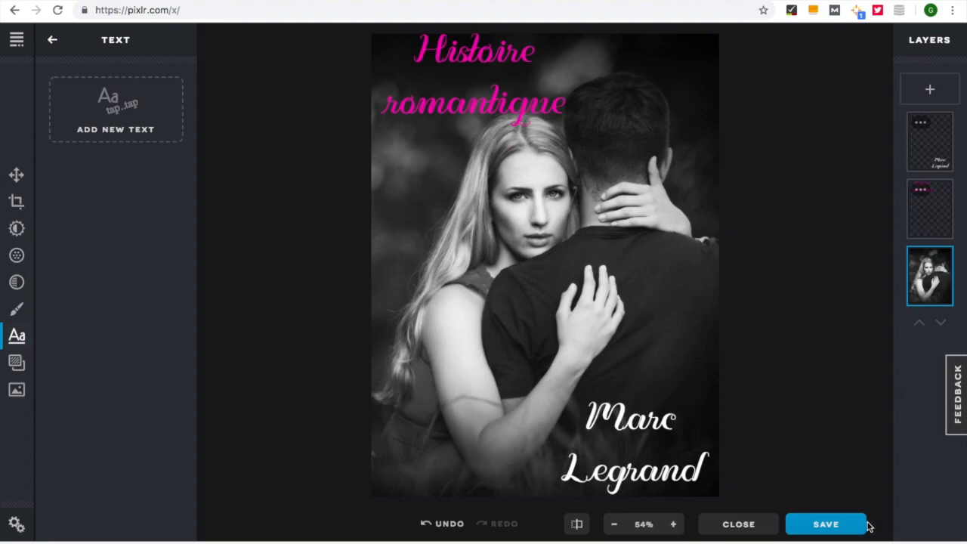
- Save the cover as a JPG named "histoire romantique" at 100% quality
click(831, 528)
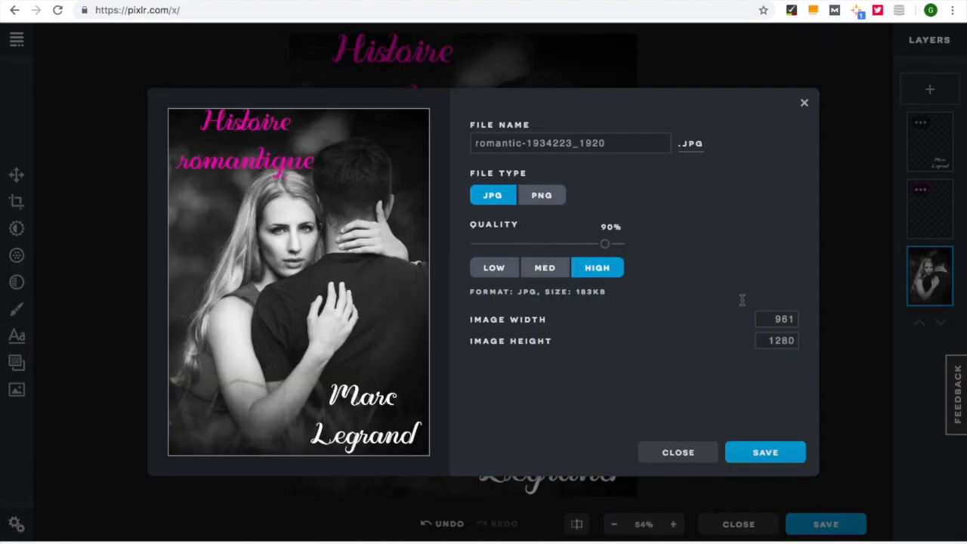
click(606, 145)
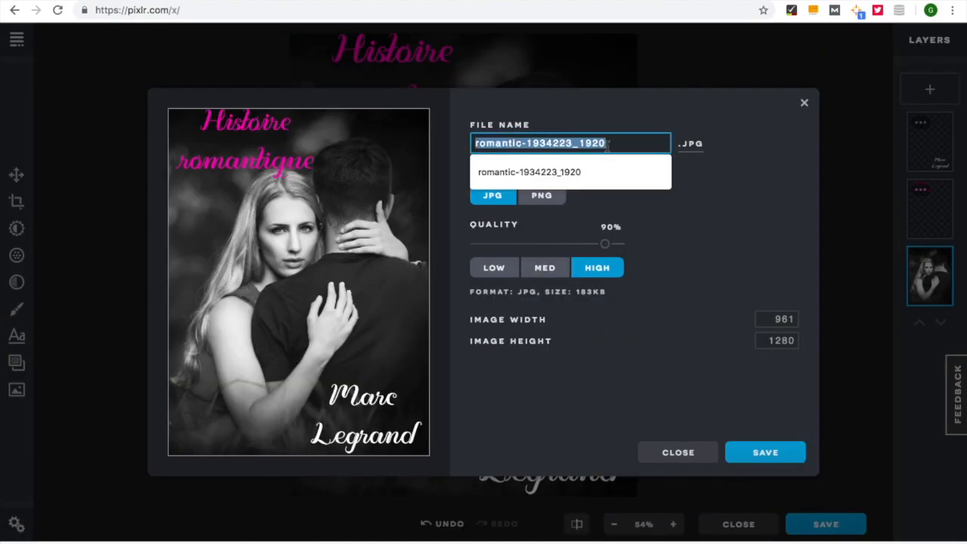
text(histoire romantique)
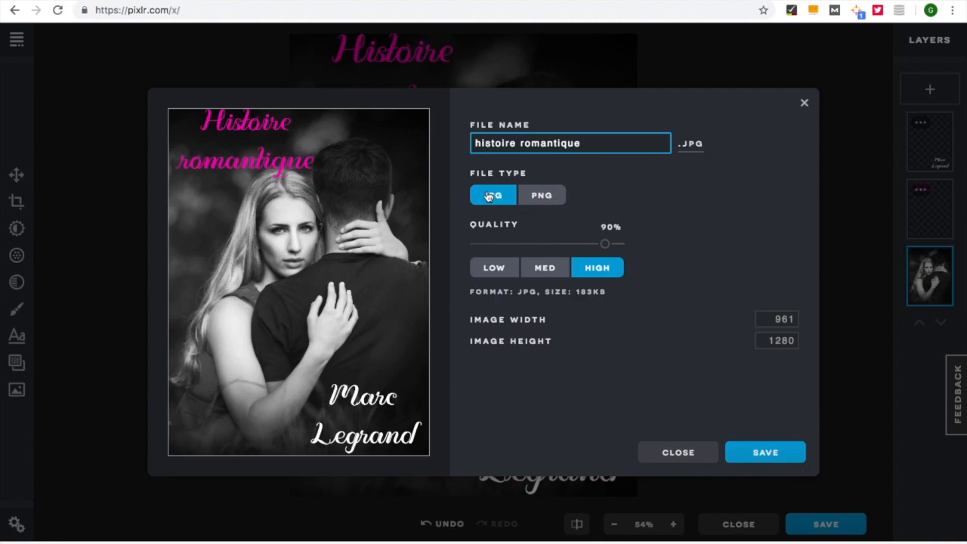
drag(607, 243, 657, 244)
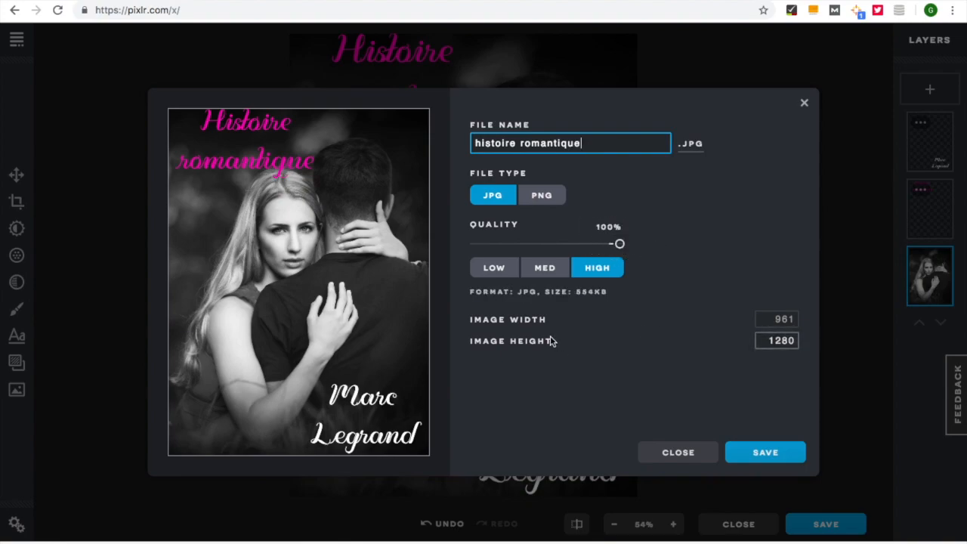
click(765, 453)
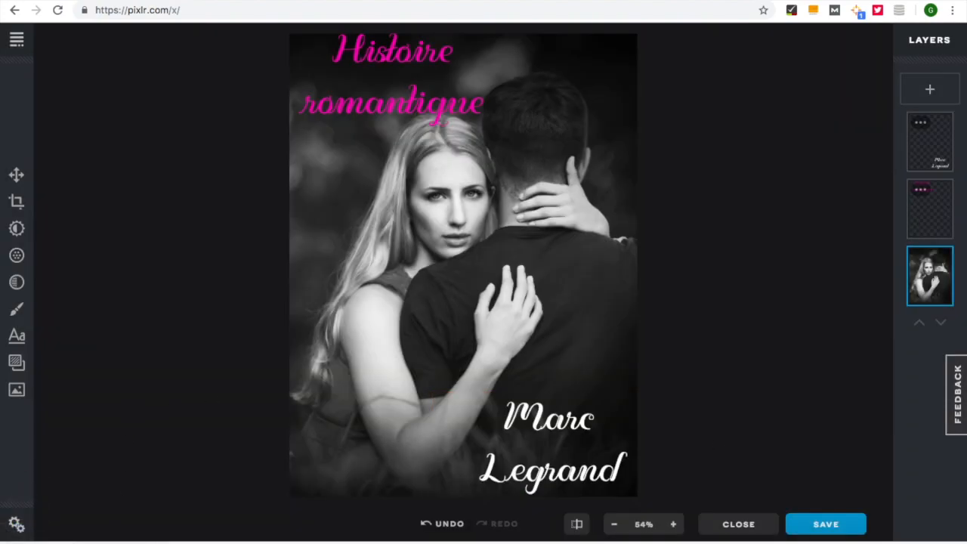
- Switch to Finder and open "histoire romantique.jpg" from Téléchargements to check the finished cover
click(146, 543)
click(173, 539)
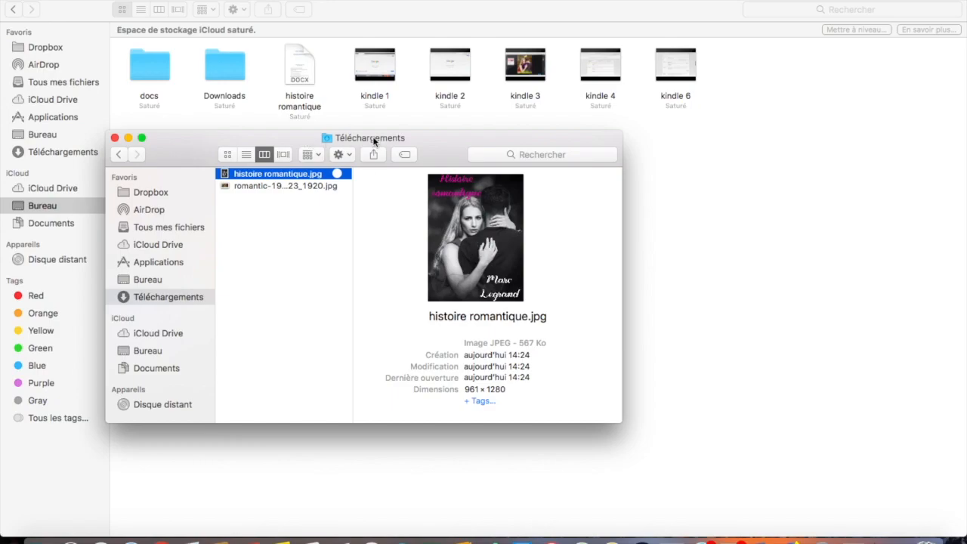
double_click(276, 177)
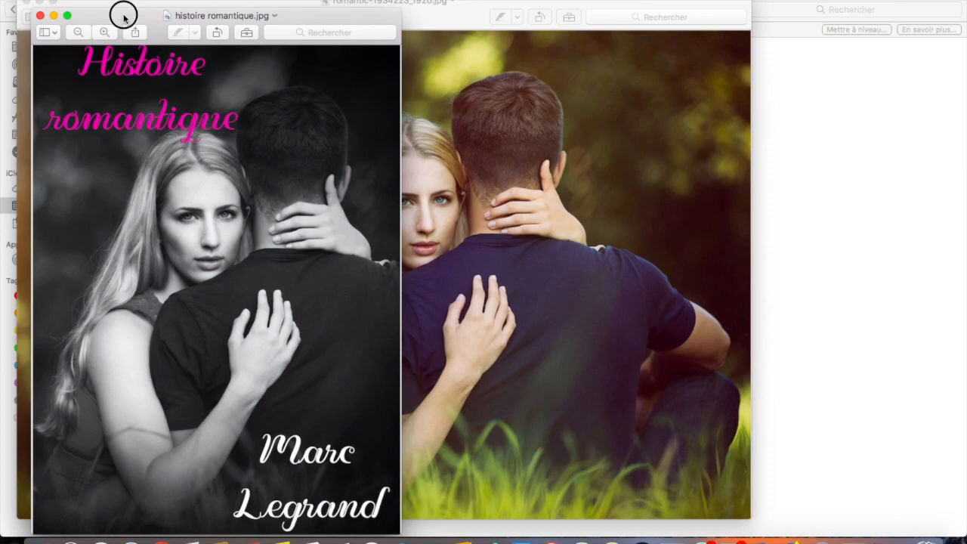
drag(123, 15, 274, 2)
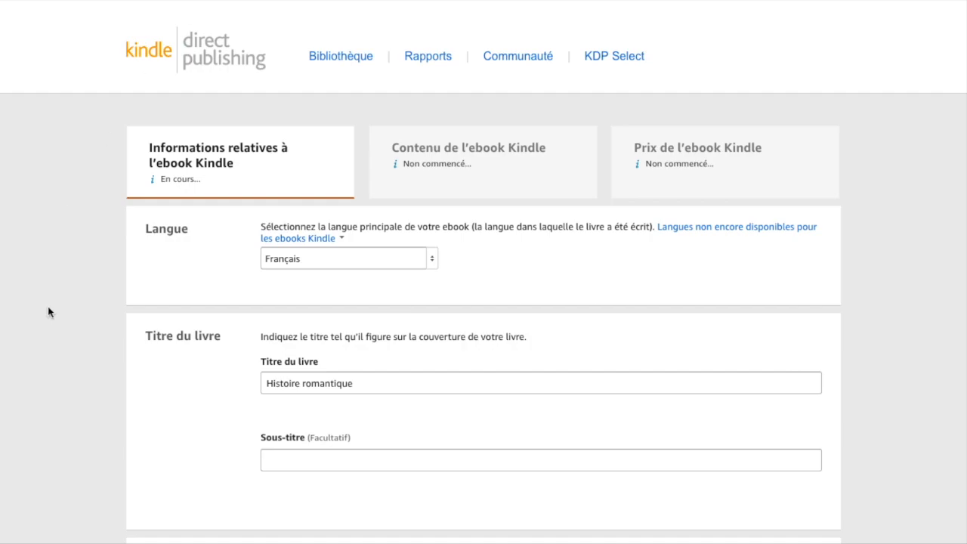
- Review the language, title, subtitle, series and edition number sections of the ebook details form in Kindle Direct Publishing
scroll(540, 340, down, 2)
scroll(540, 340, up, 1)
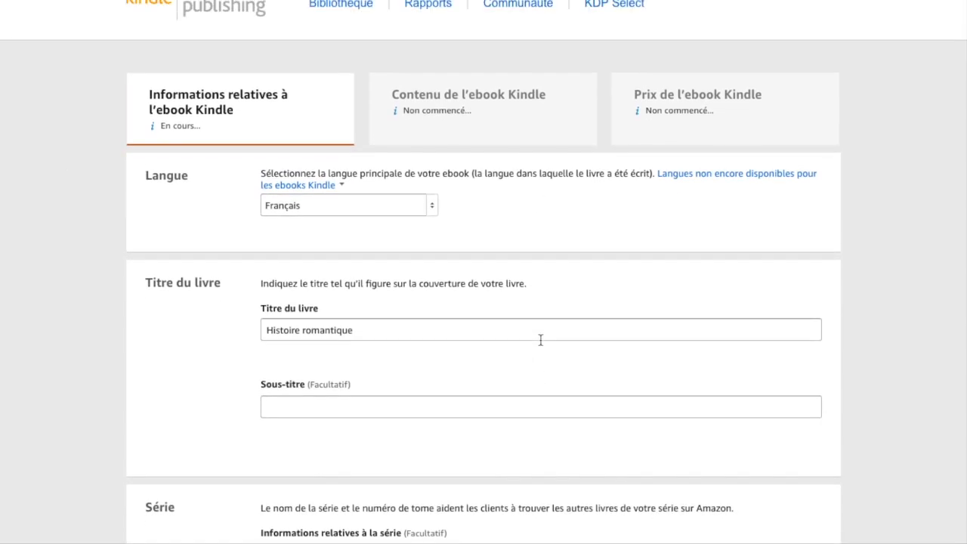
scroll(252, 380, down, 6)
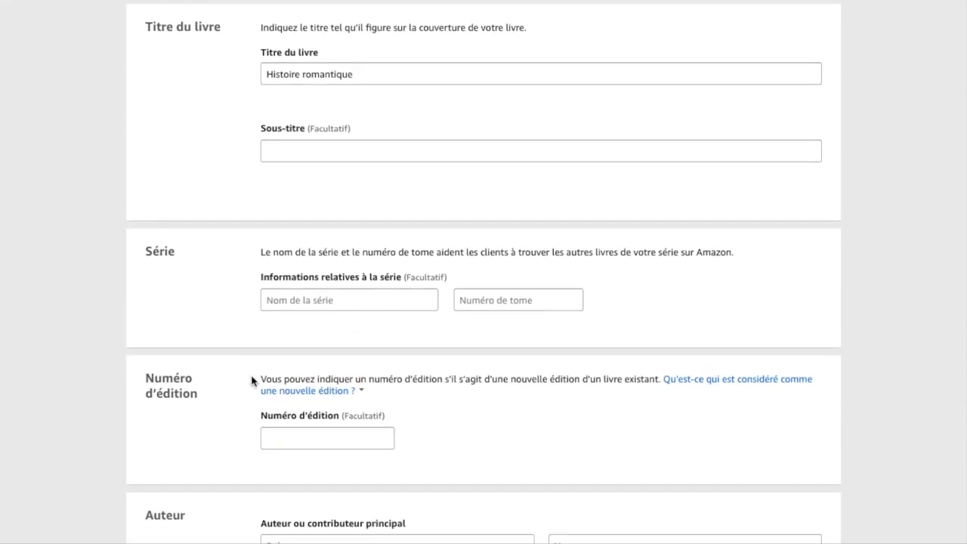
scroll(252, 380, up, 7)
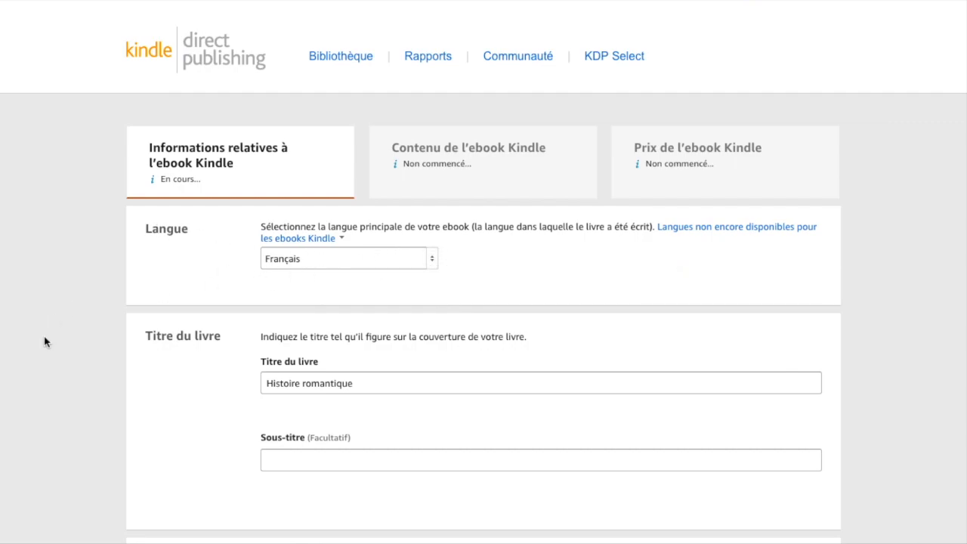
scroll(44, 342, down, 3)
click(376, 189)
key(ctrl+a)
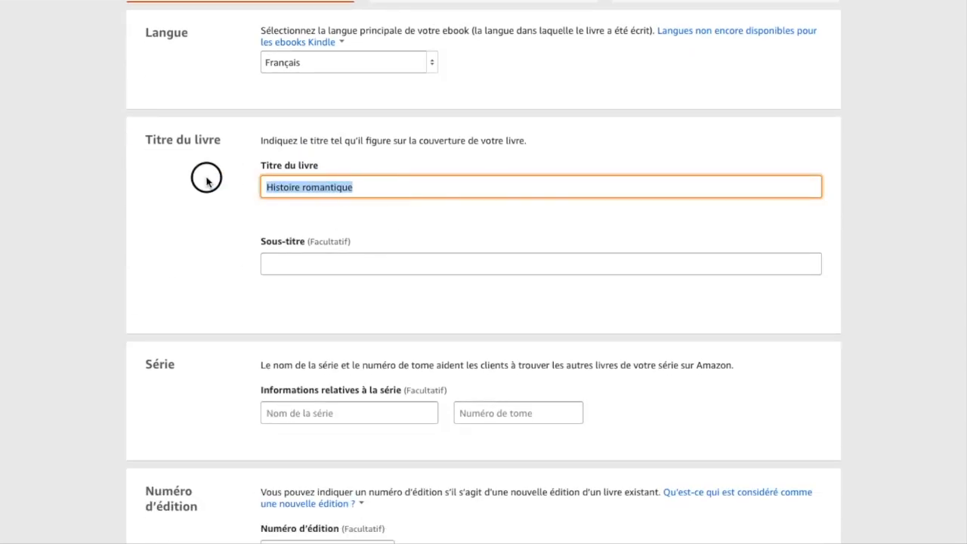
click(202, 216)
scroll(202, 215, down, 3)
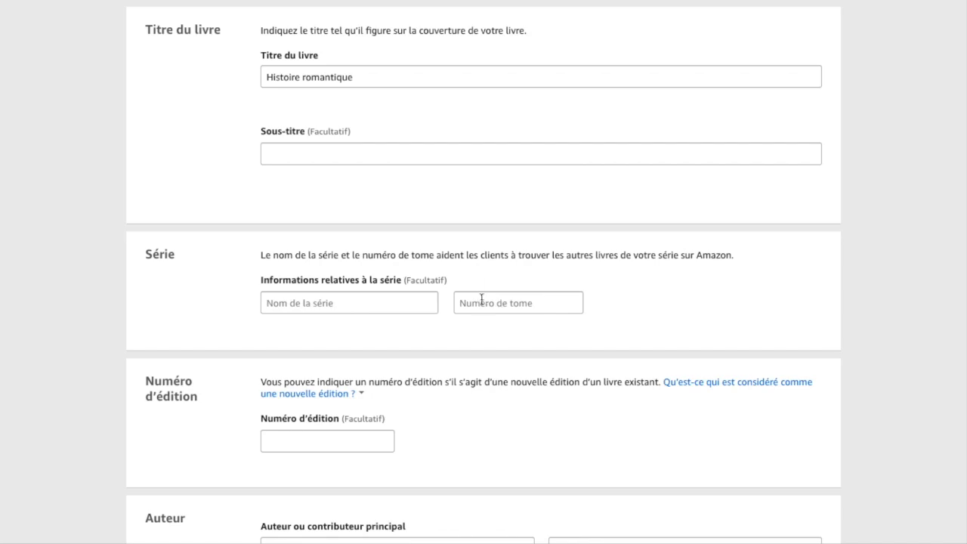
- Review the author, contributor and description sections of the ebook details form, including the available contributor roles
scroll(39, 395, down, 4)
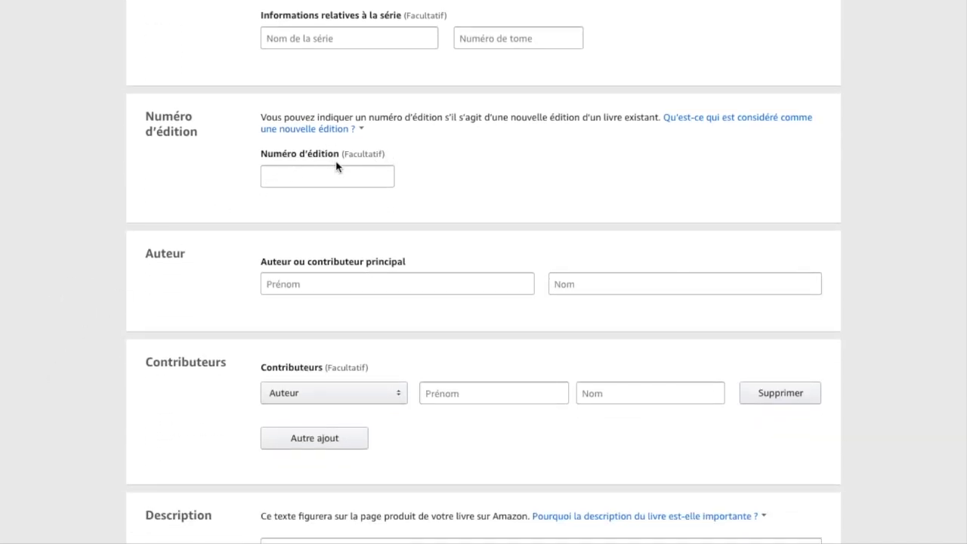
scroll(95, 316, down, 1)
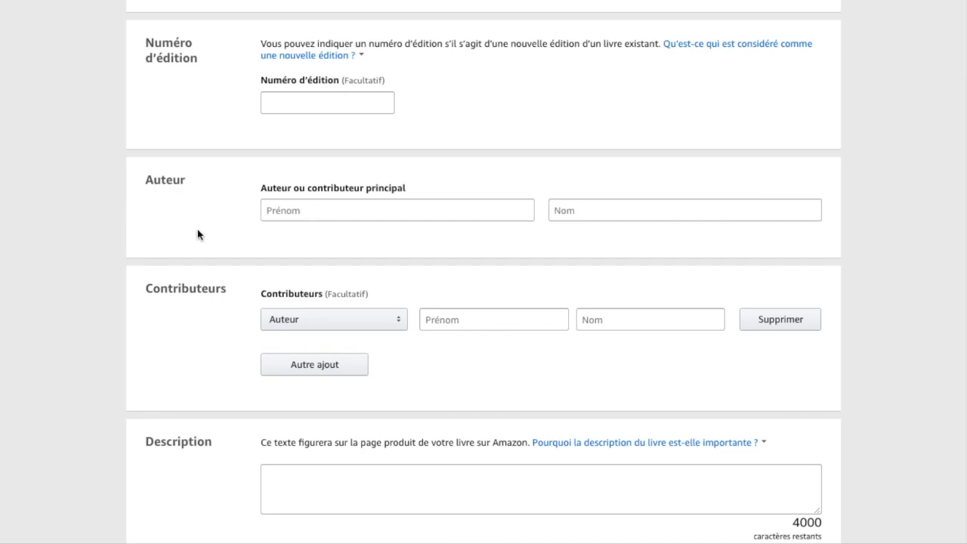
scroll(81, 310, down, 3)
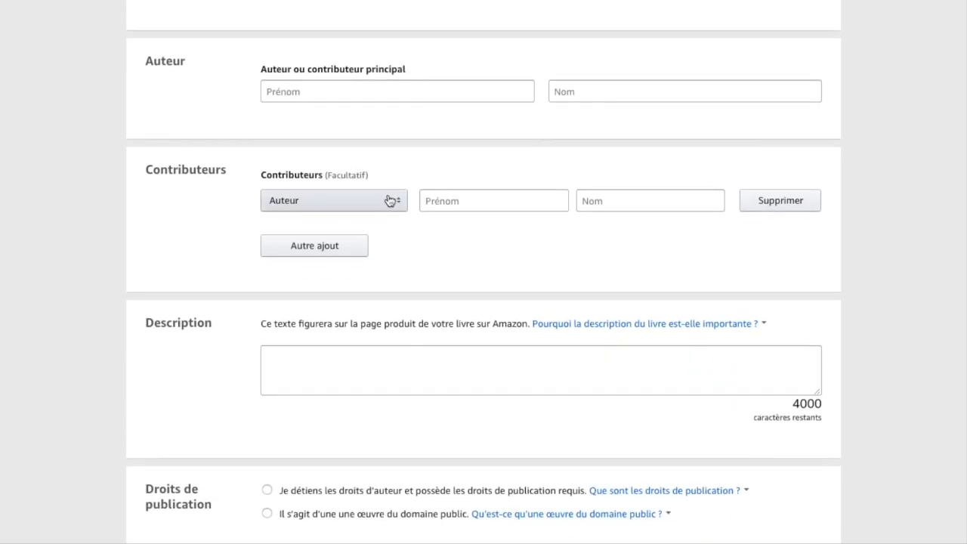
click(391, 202)
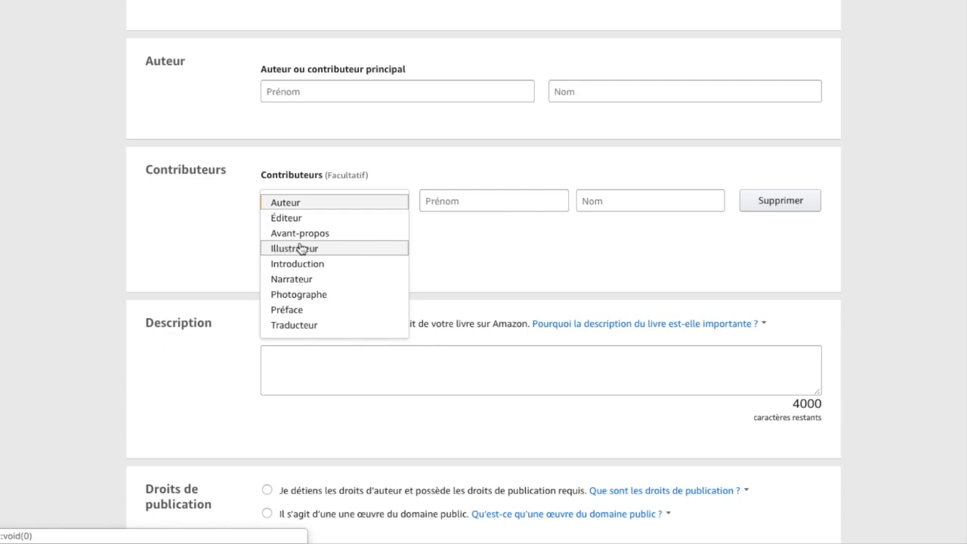
click(197, 264)
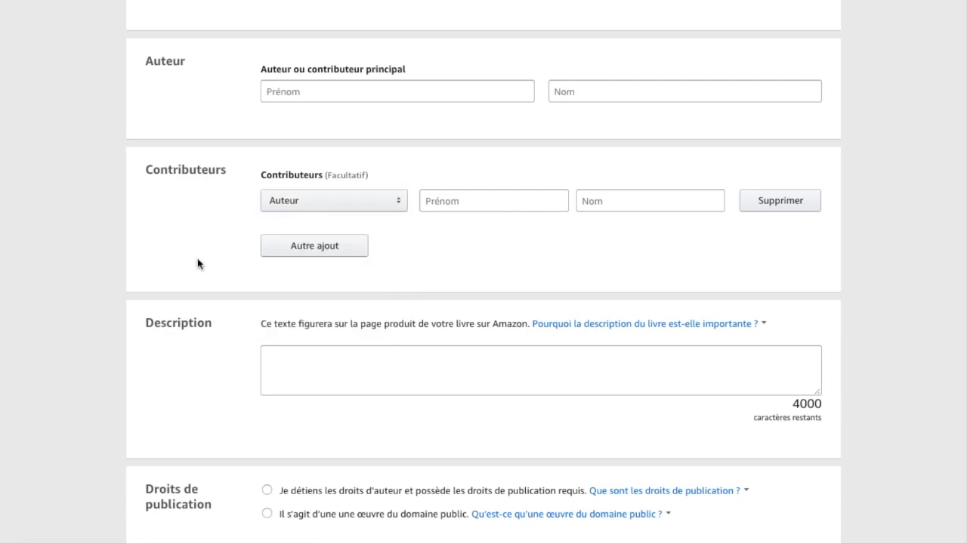
scroll(198, 264, down, 2)
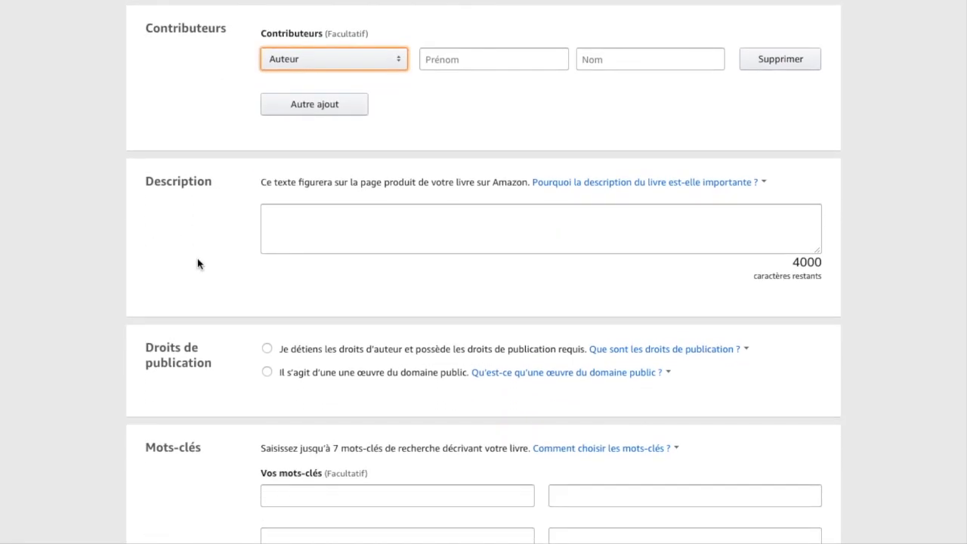
click(344, 218)
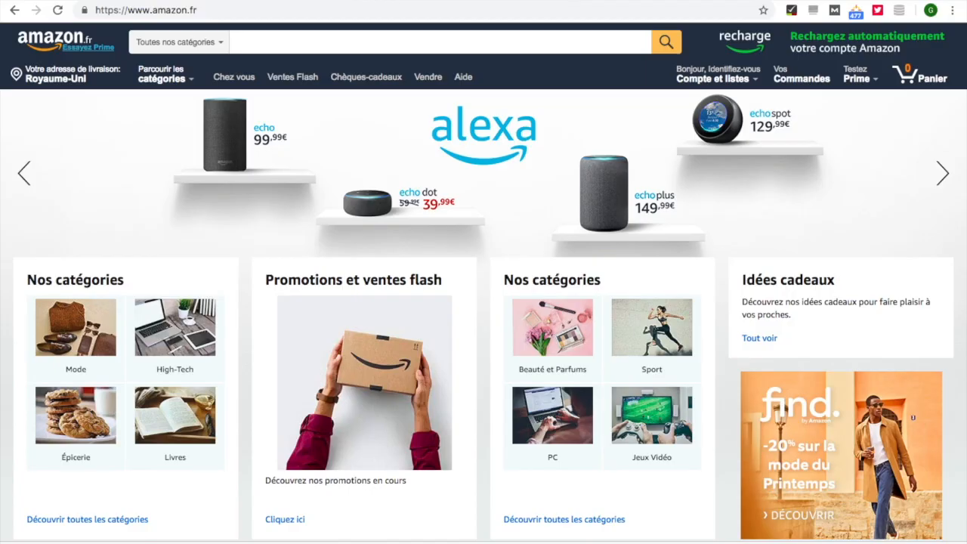
- On Amazon.fr, search the Boutique Kindle category for "histoire sentimentale"
scroll(196, 263, down, 15)
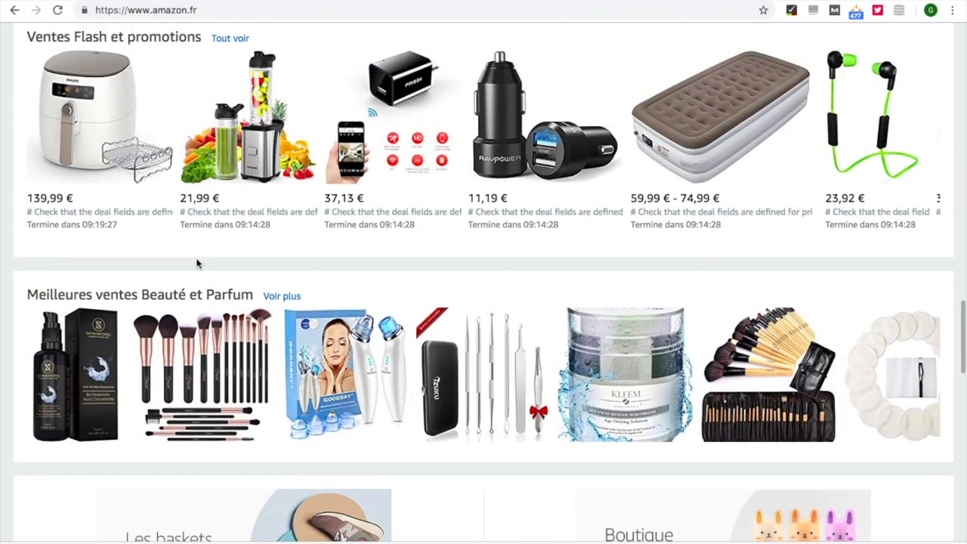
scroll(197, 263, up, 15)
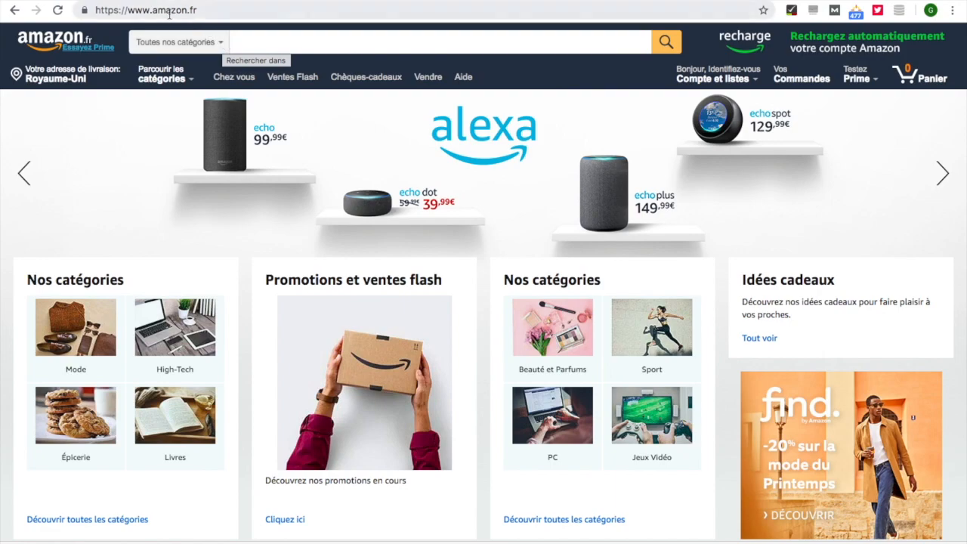
click(213, 42)
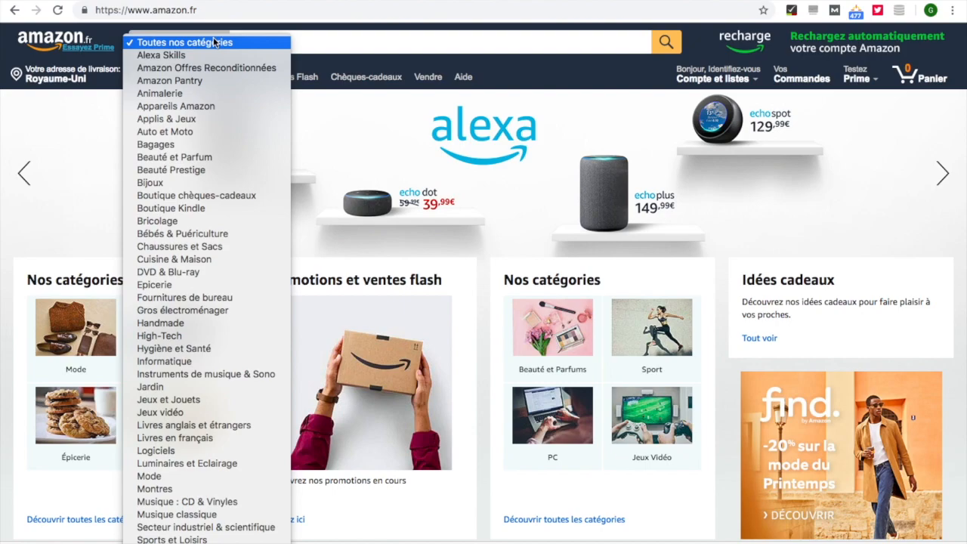
click(201, 208)
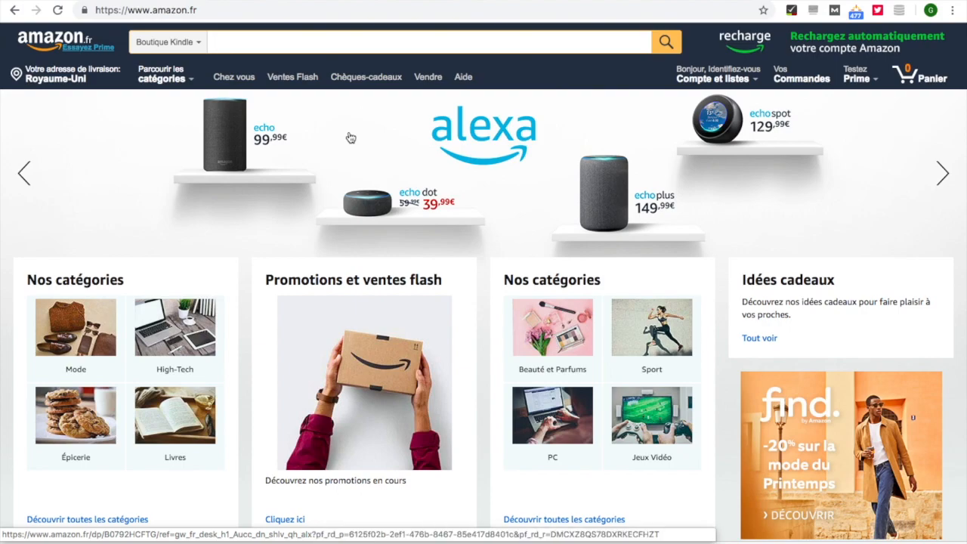
text(stoir)
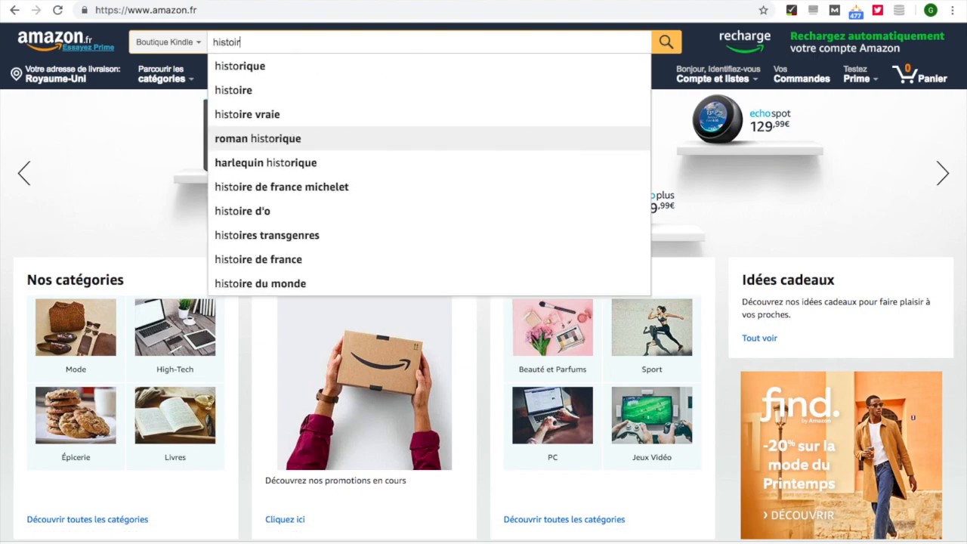
text(e se)
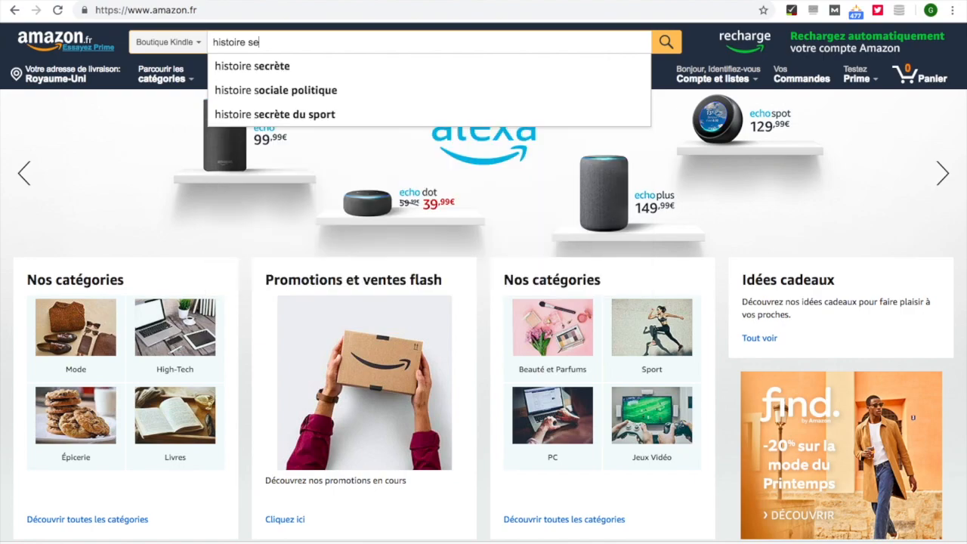
text(ntimentale)
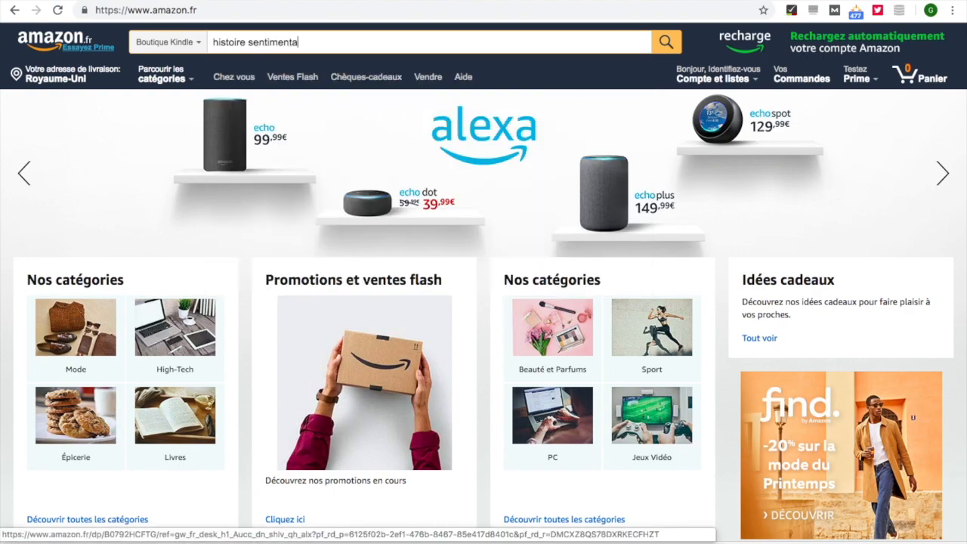
key(Return)
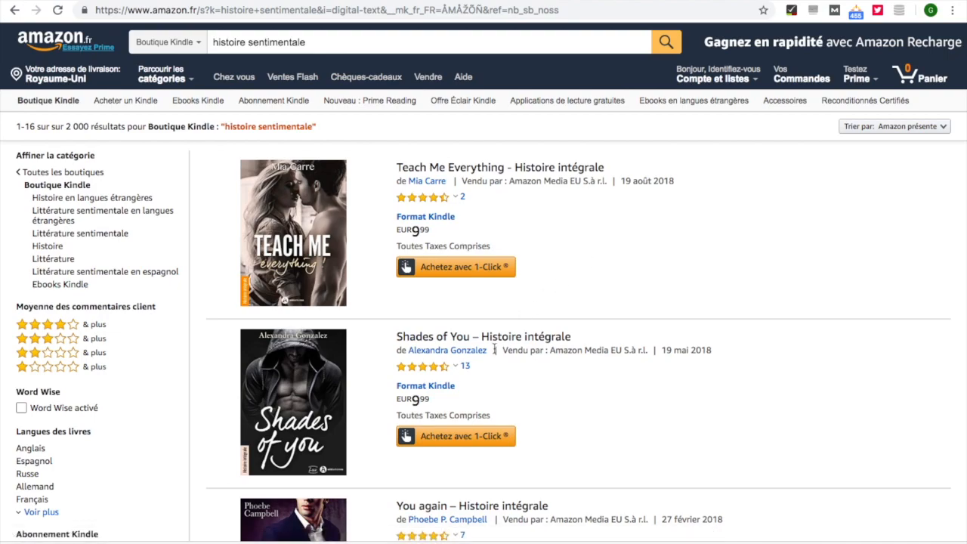
- Browse the Kindle search results and open the product page of "Jeux interdits & Jeux insolents"
scroll(495, 349, down, 3)
scroll(494, 349, down, 5)
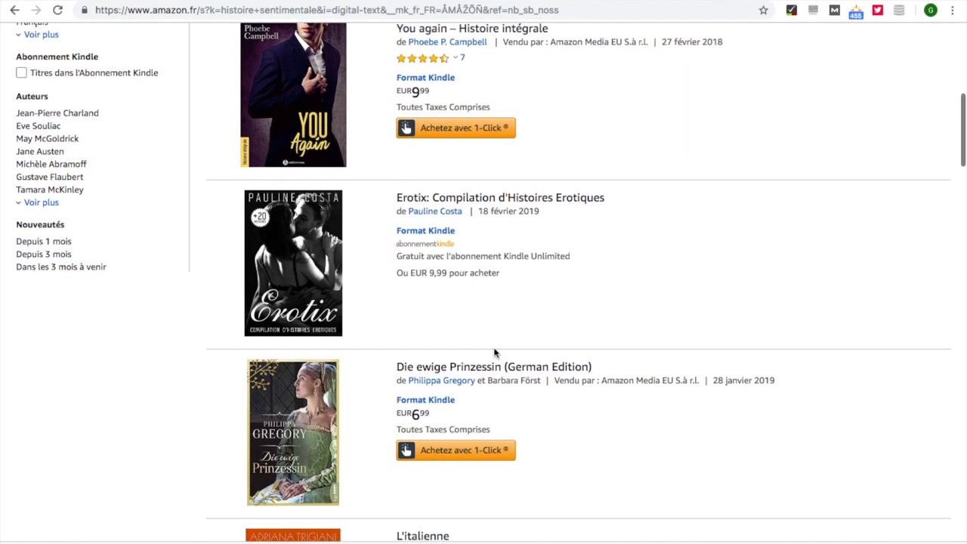
scroll(495, 351, down, 1)
scroll(495, 352, down, 5)
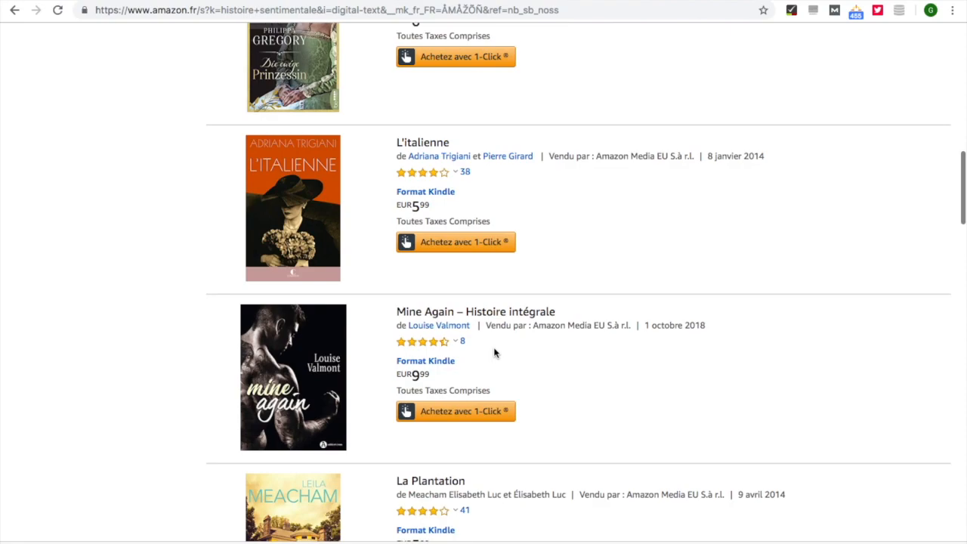
scroll(495, 352, down, 7)
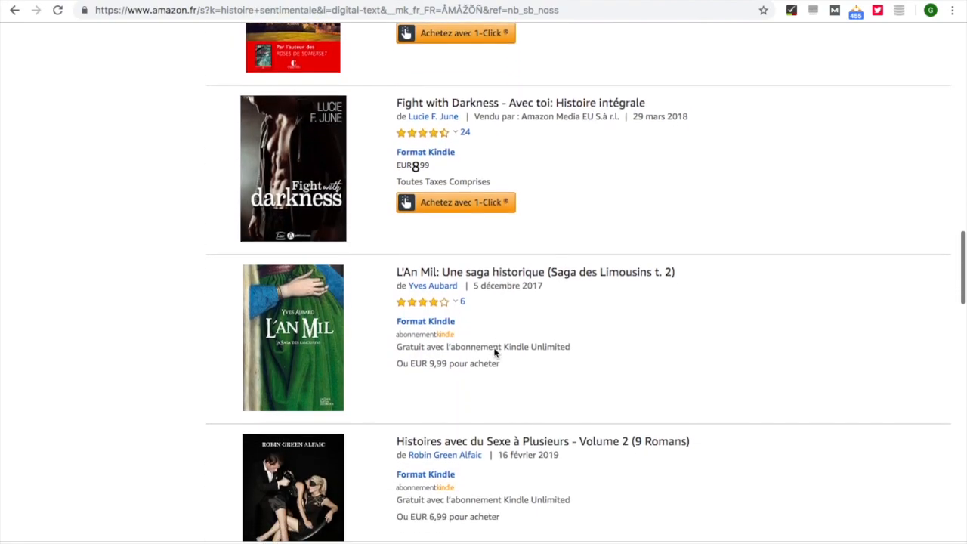
scroll(480, 305, down, 7)
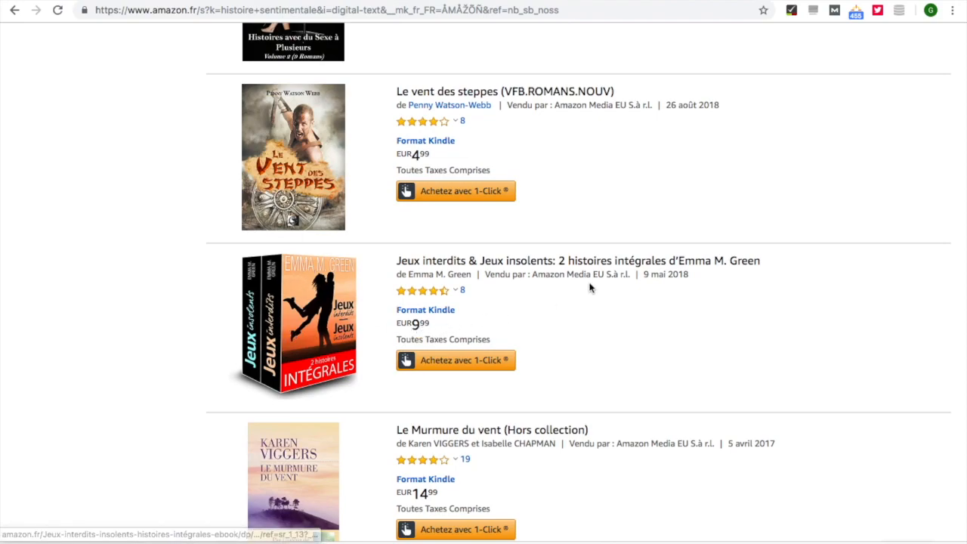
click(553, 261)
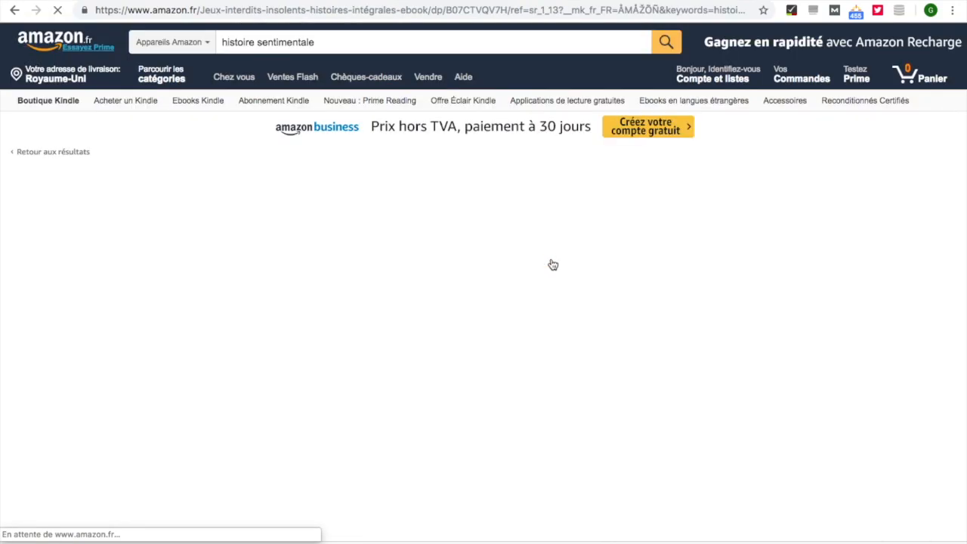
- Expand the full description of "Jeux interdits & Jeux insolents" and look through the related and sponsored books beneath it
scroll(398, 295, down, 3)
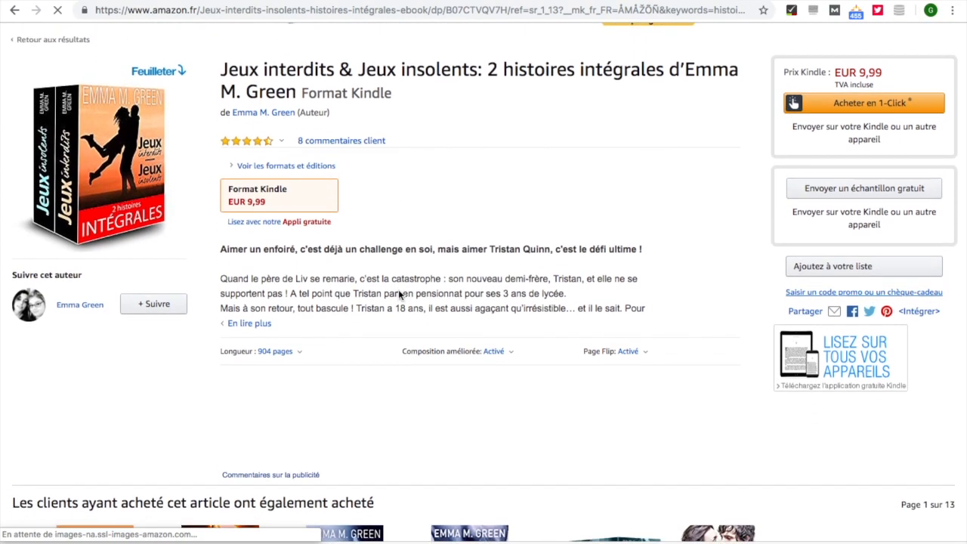
click(255, 303)
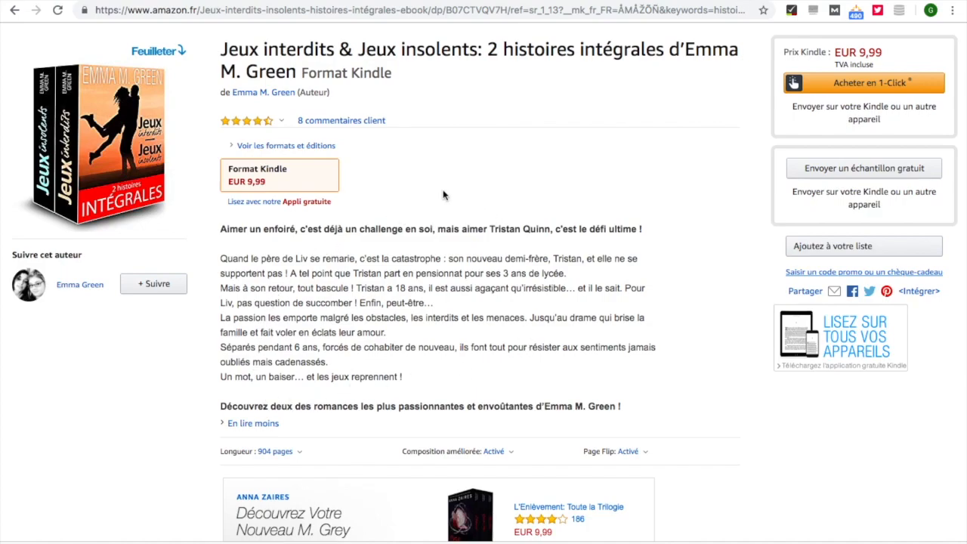
scroll(392, 189, down, 2)
scroll(392, 189, down, 3)
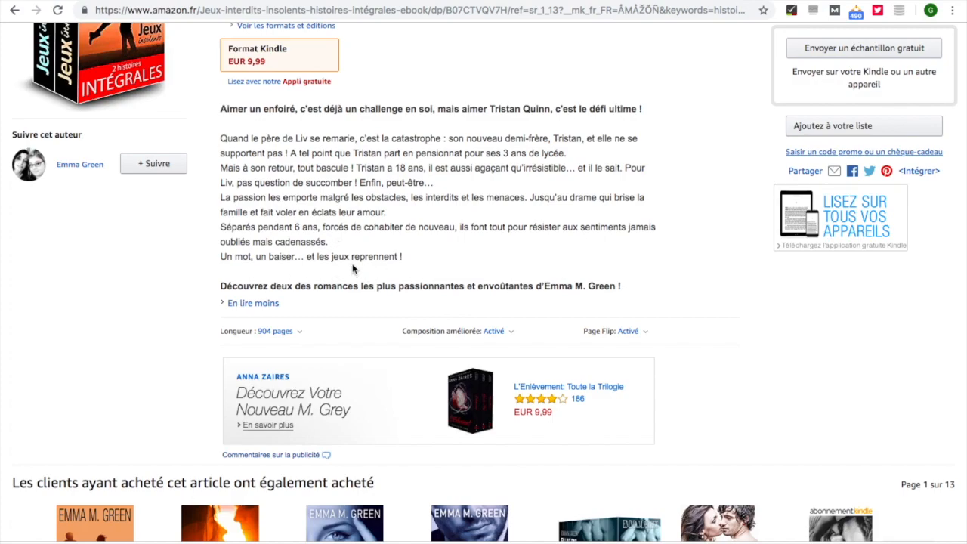
scroll(352, 268, down, 5)
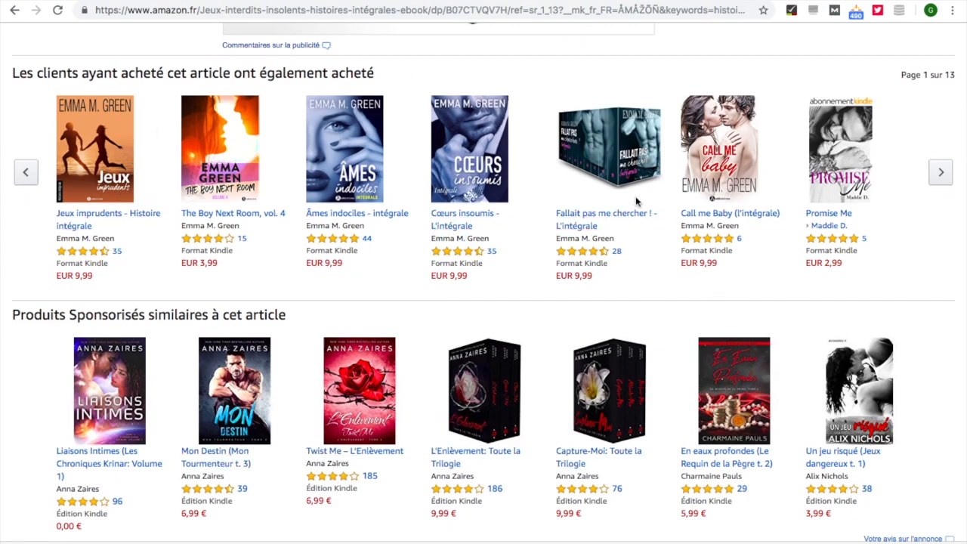
scroll(511, 427, down, 3)
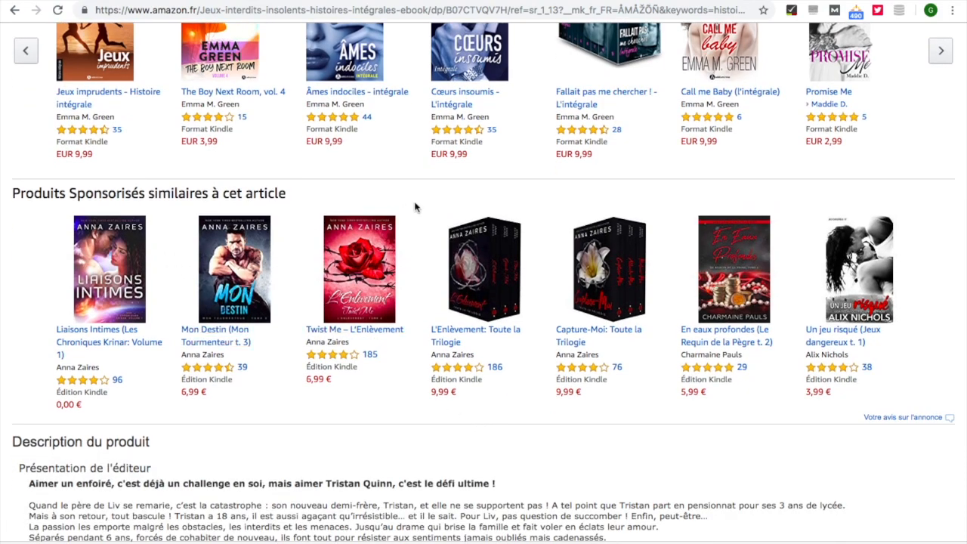
- Open the sponsored book "Un jeu risqué (Jeux dangereux t. 1)" and expand its description to read it in full
click(914, 225)
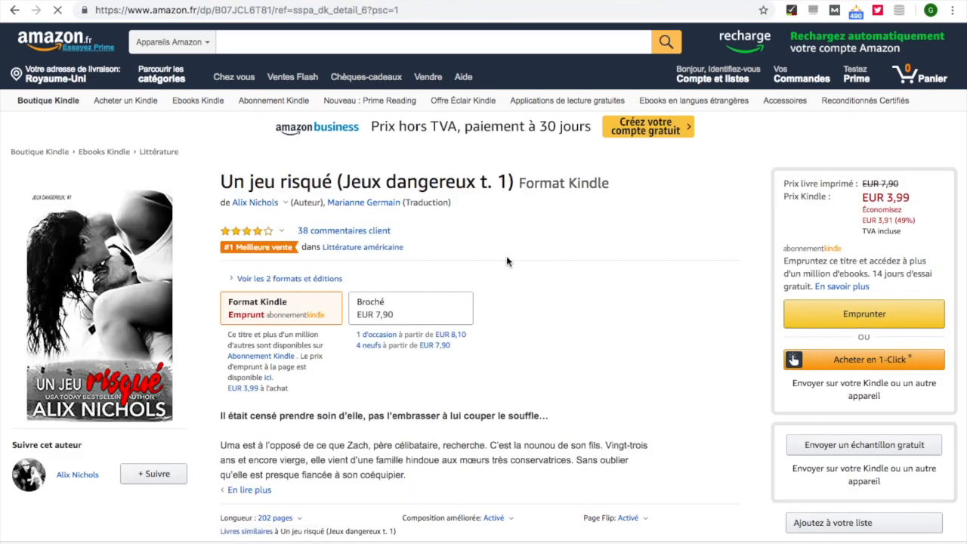
scroll(506, 255, down, 1)
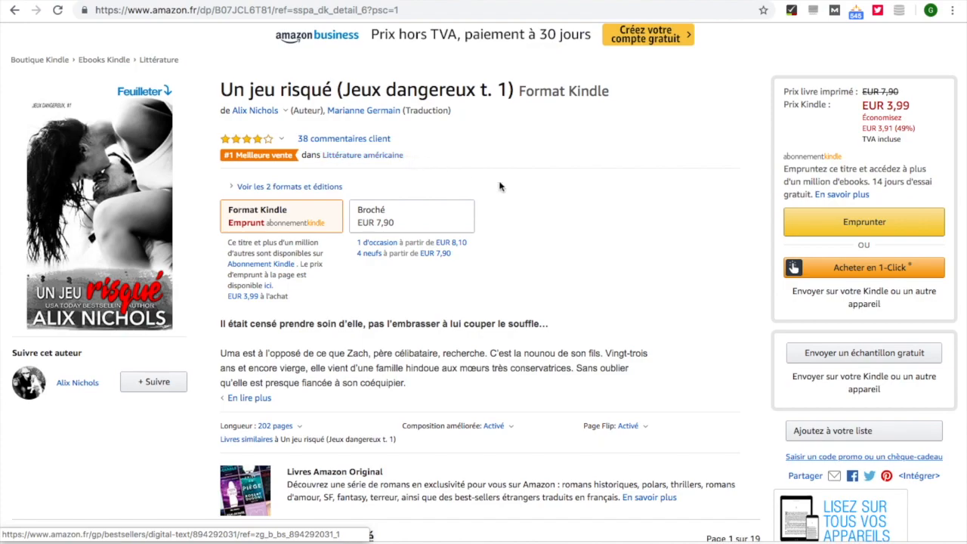
scroll(551, 223, down, 1)
click(259, 314)
scroll(428, 446, down, 3)
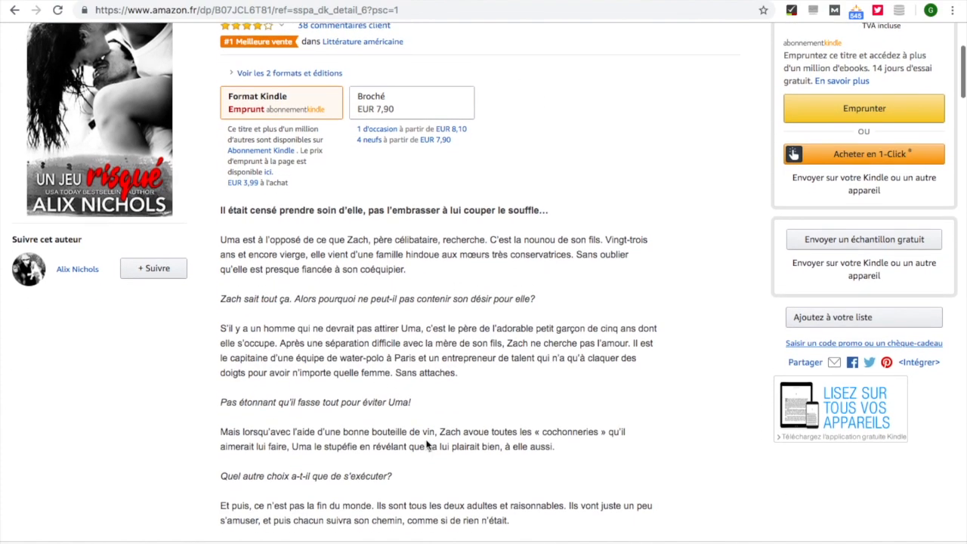
scroll(318, 263, up, 2)
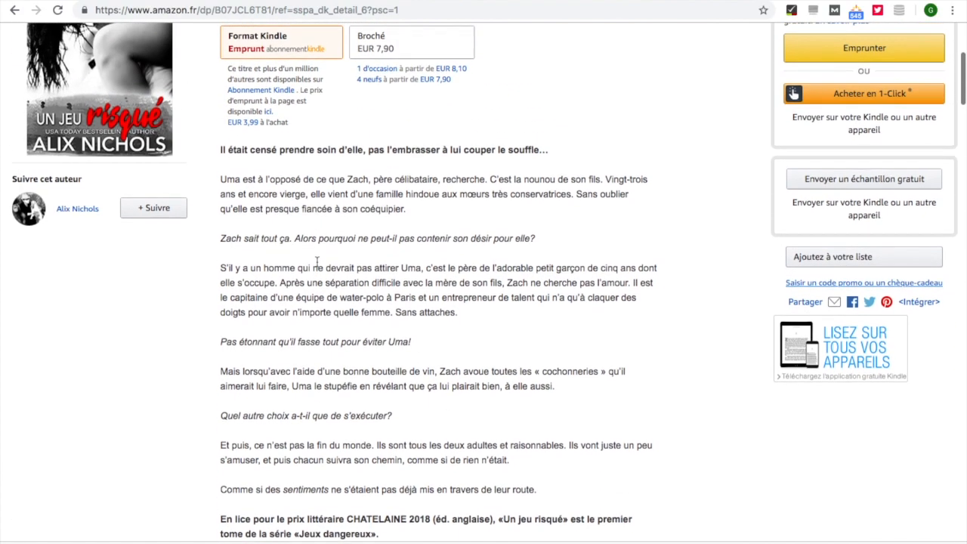
scroll(318, 266, down, 1)
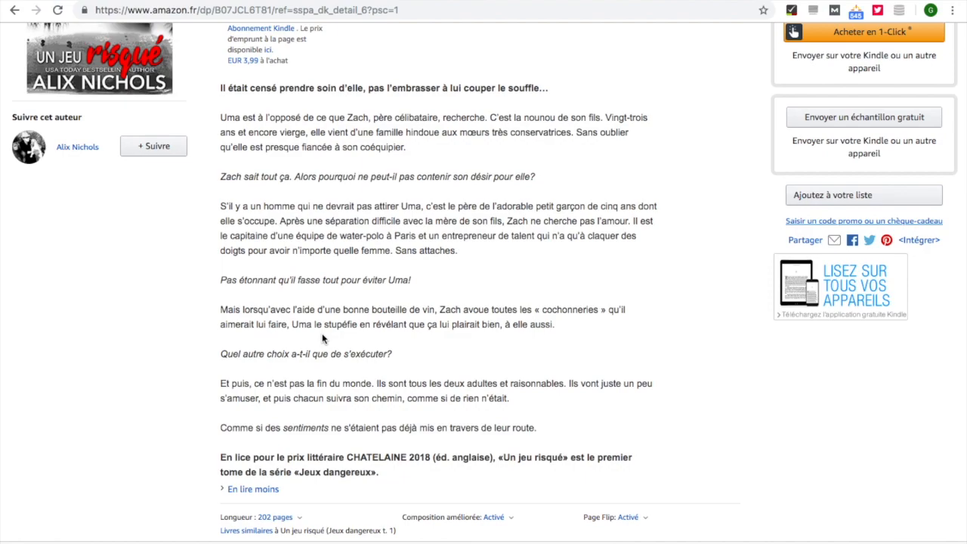
- Examine the publisher's presentation, product details, bestseller ranking and author biography on the "Un jeu risqué" page
scroll(322, 339, down, 3)
scroll(322, 339, down, 4)
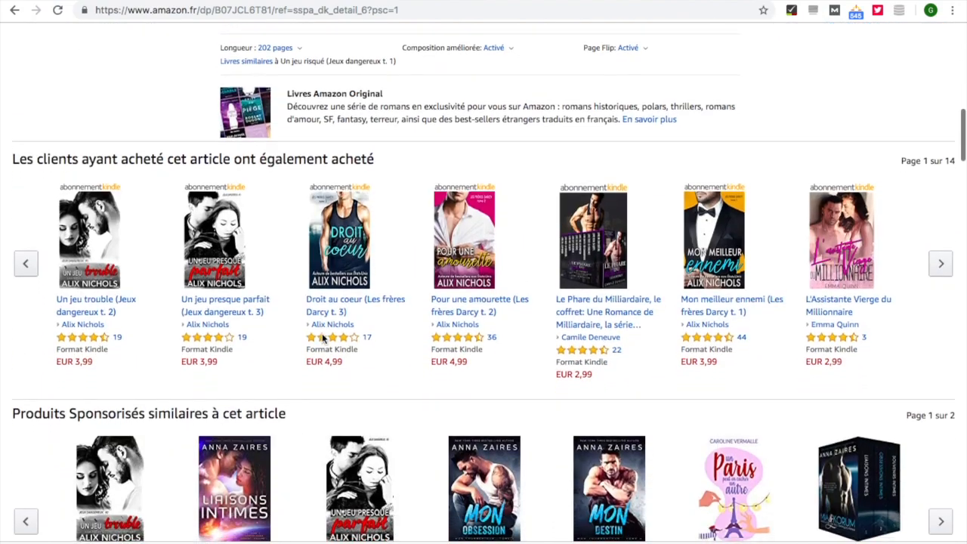
scroll(322, 339, down, 8)
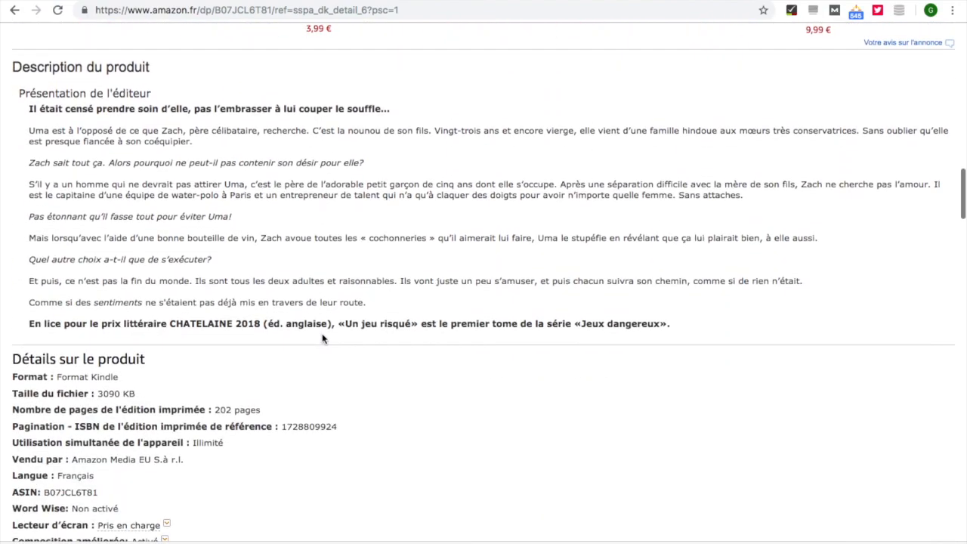
scroll(322, 339, down, 4)
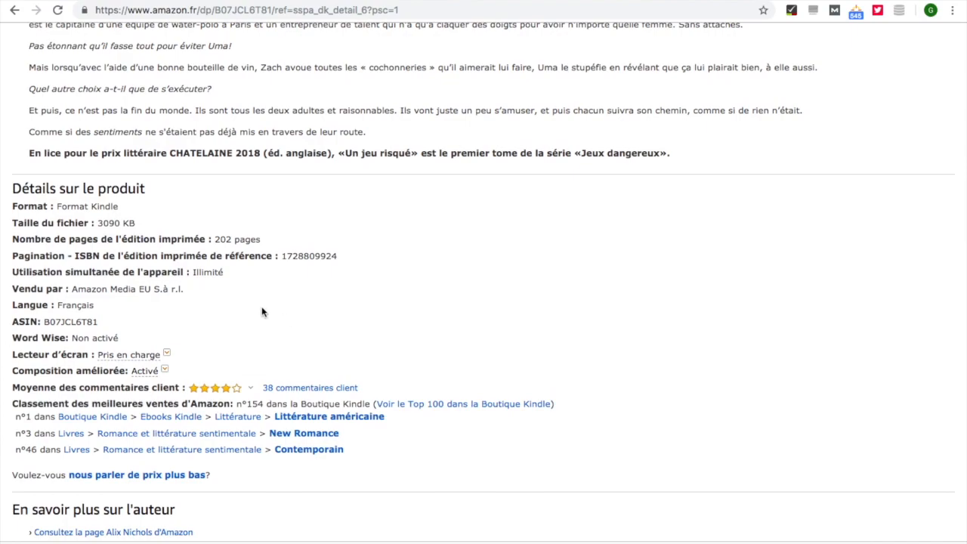
scroll(261, 312, down, 1)
scroll(262, 312, down, 3)
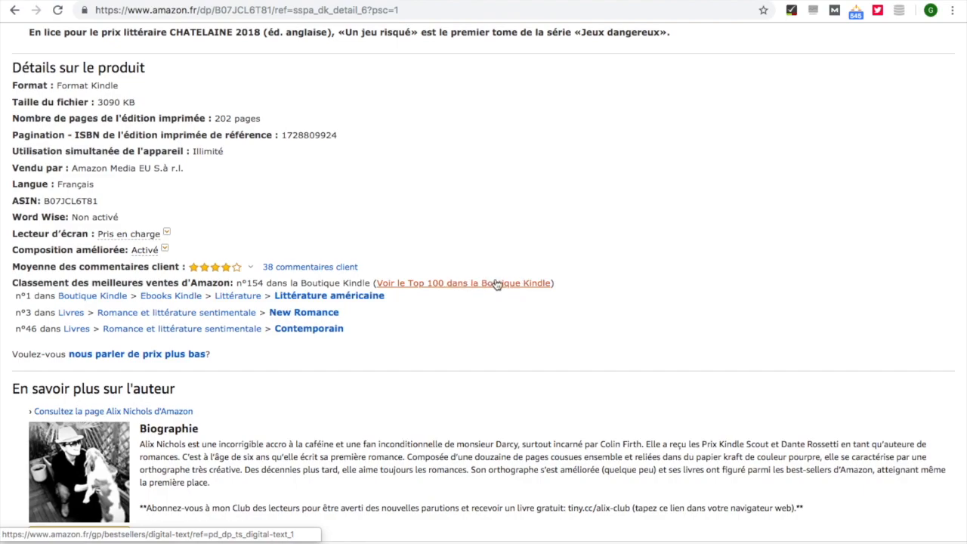
scroll(469, 347, down, 5)
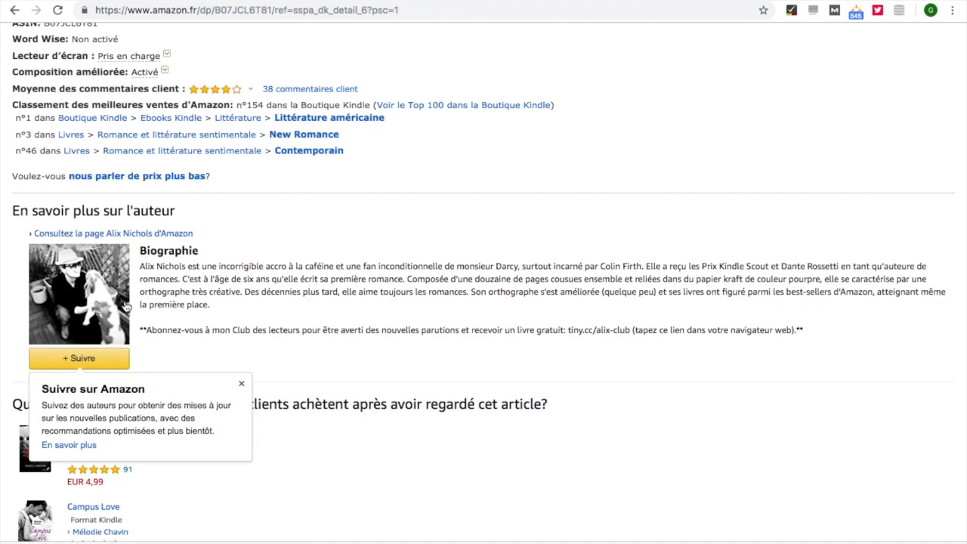
- Return to the KDP ebook form and fill the book description with the placeholder text "djfhskdhfksqhdfksjhfksd"
scroll(294, 276, down, 2)
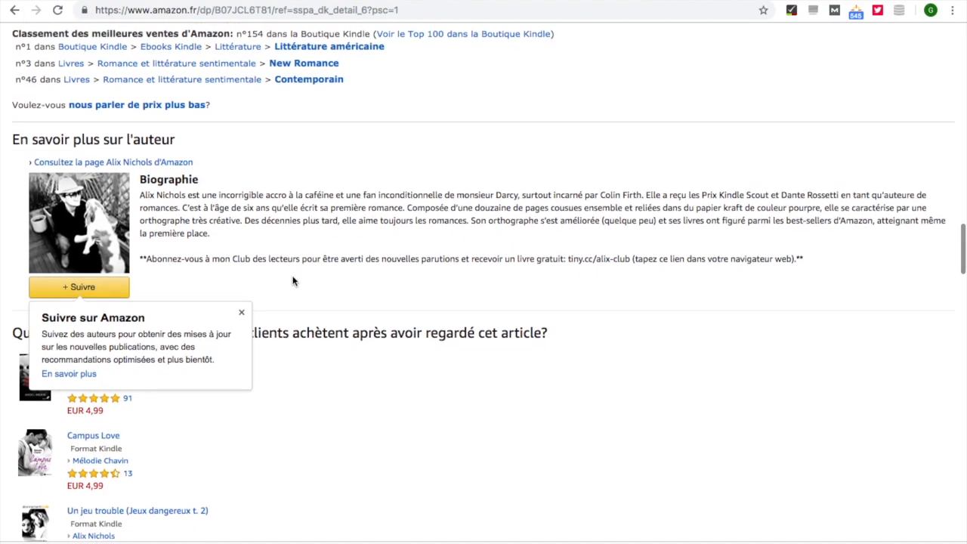
scroll(294, 279, up, 1)
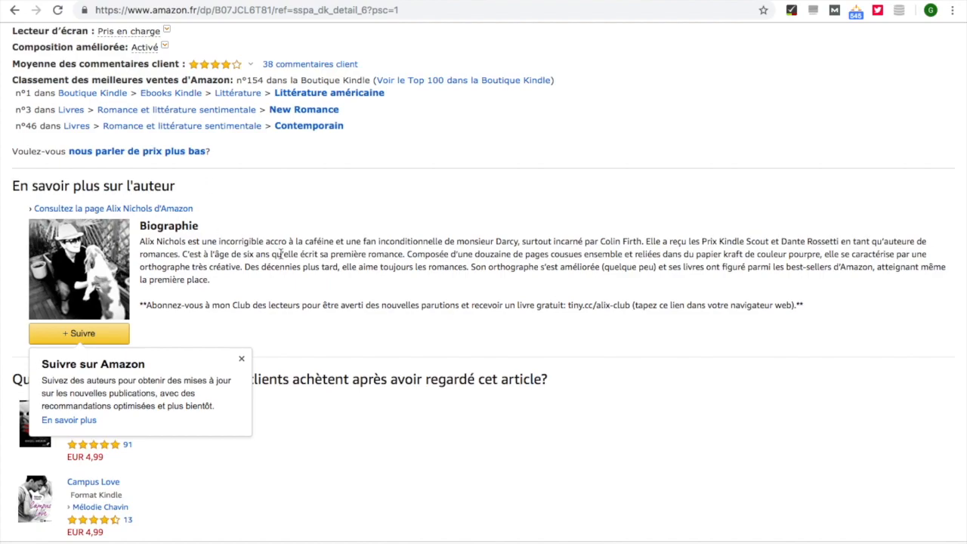
mouse_move(492, 543)
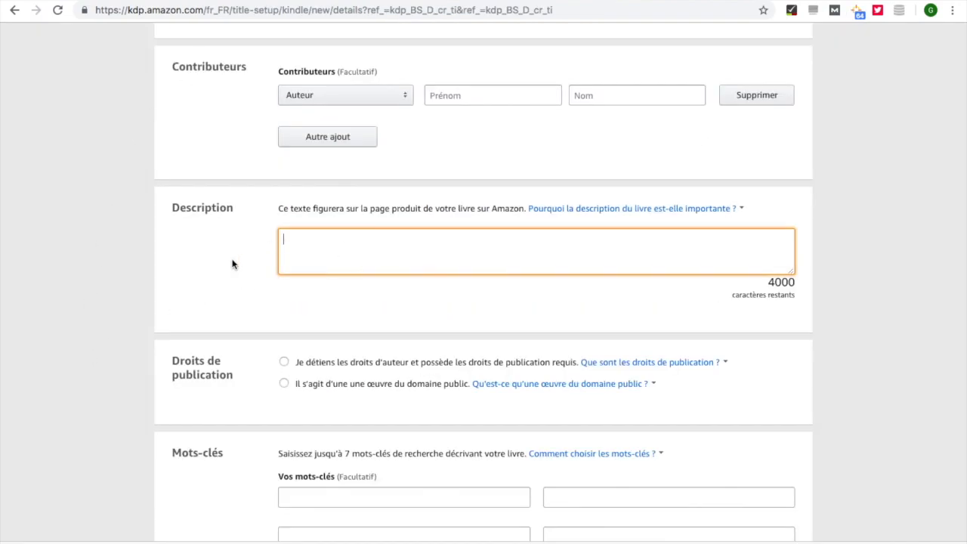
text(djfhskdhfksqhdfksjhfksd)
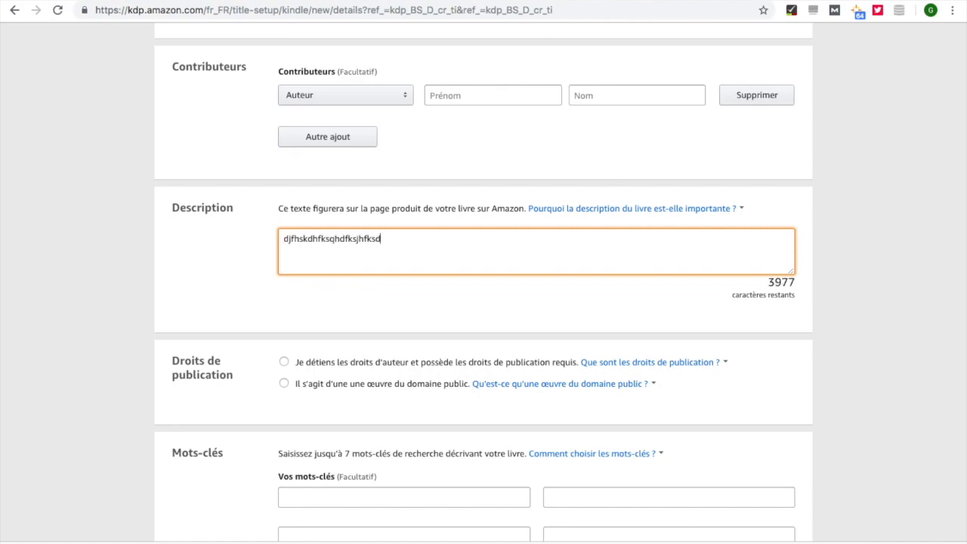
- Declare ownership of the copyright and the required publishing rights, and activate the first keyword field
scroll(144, 307, down, 3)
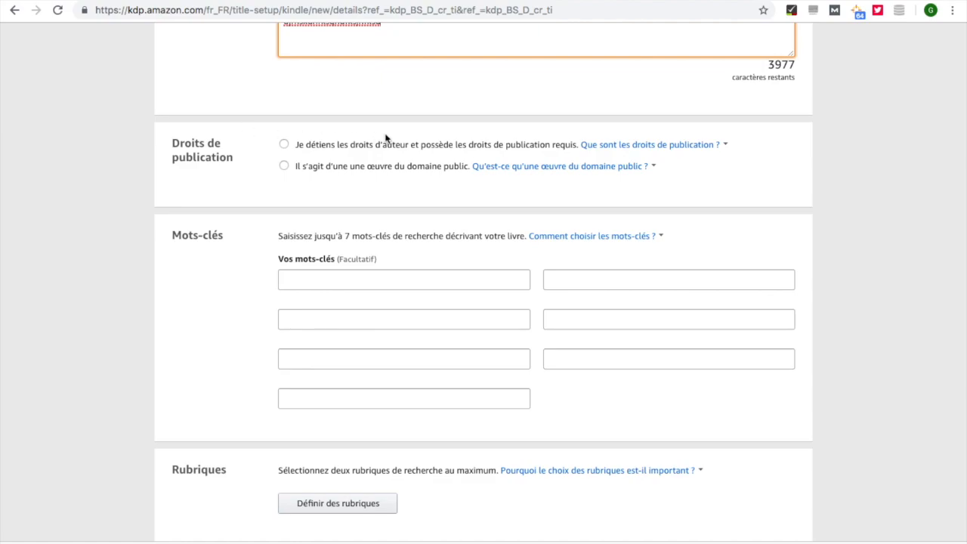
click(284, 145)
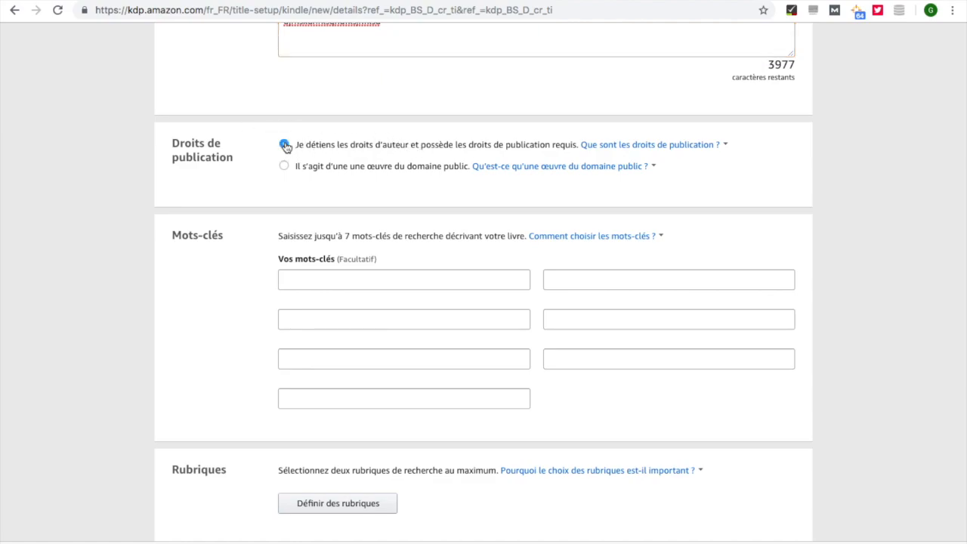
scroll(225, 317, down, 2)
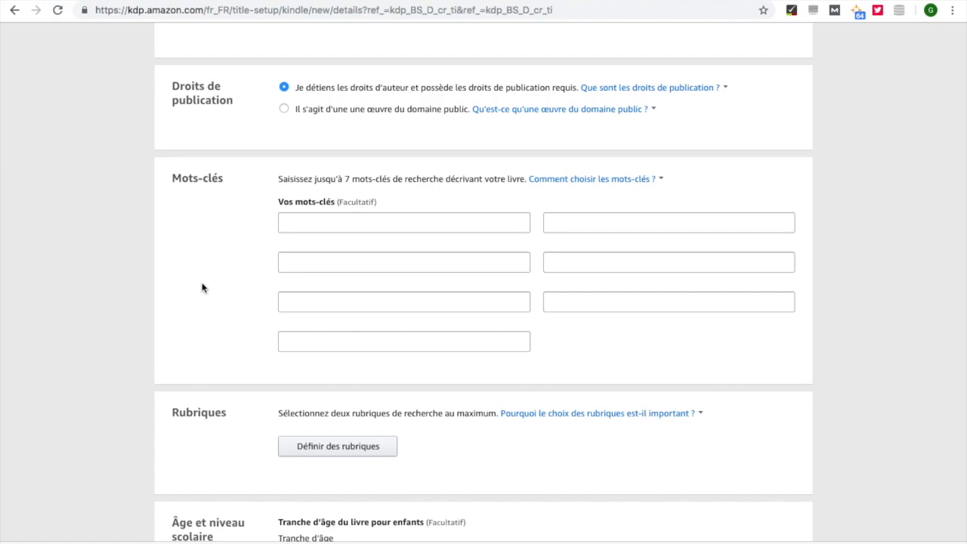
click(378, 225)
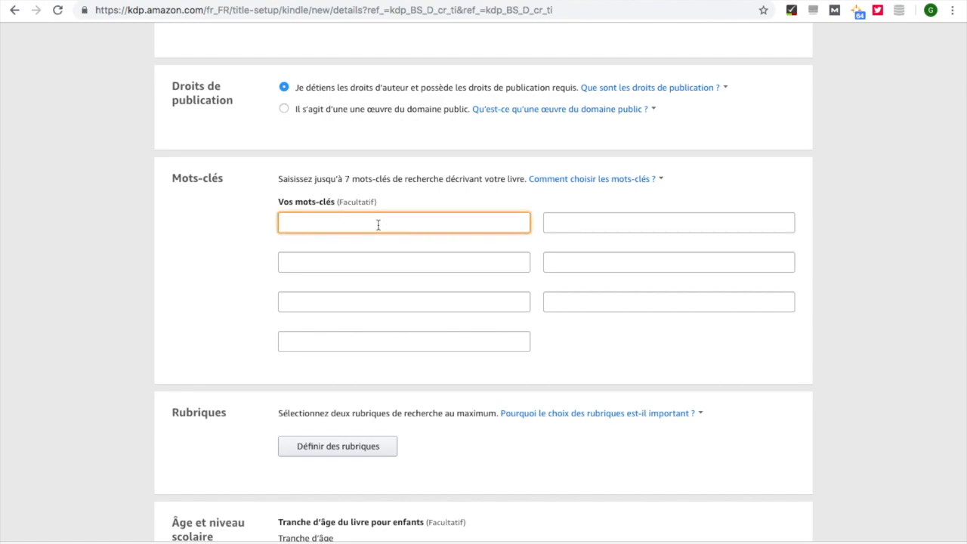
click(220, 229)
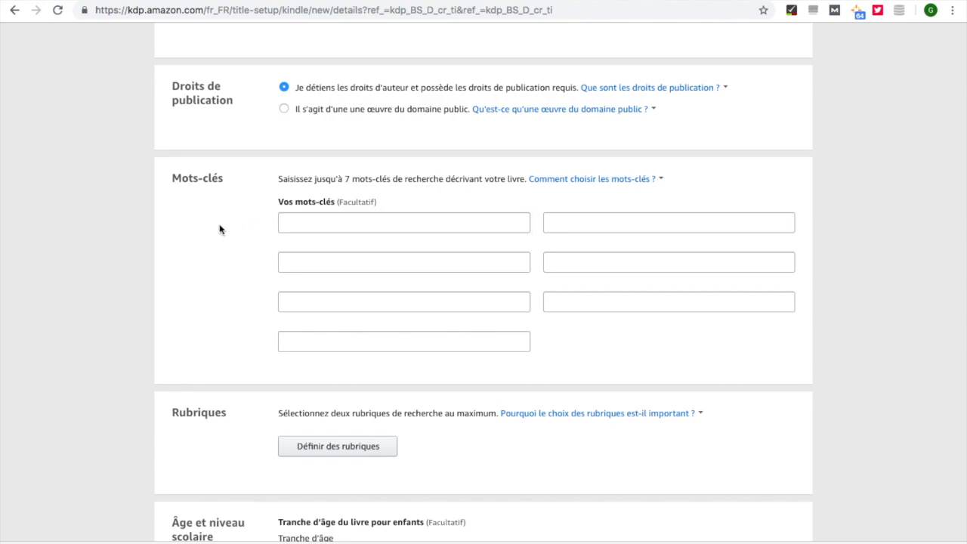
click(345, 223)
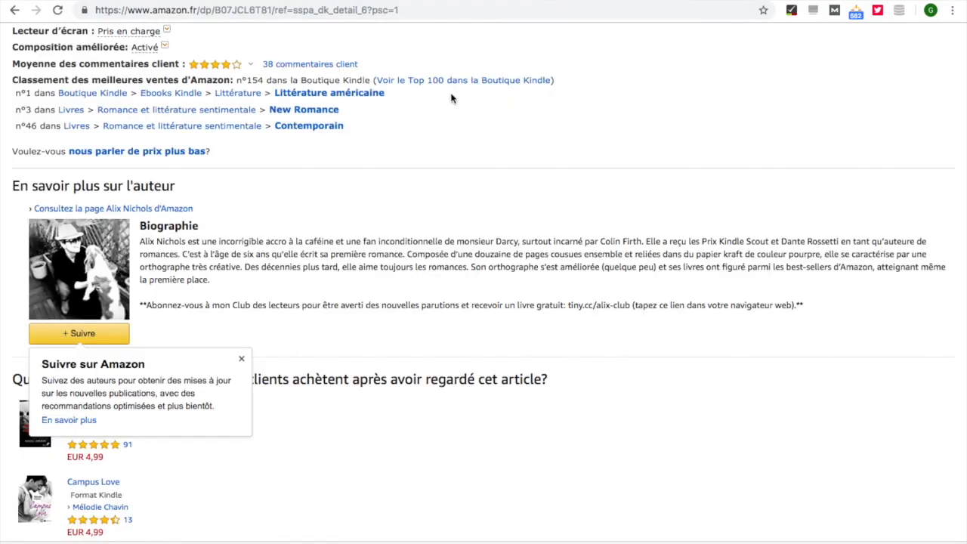
- Switch to the Amazon.fr book page, limit the search to Boutique Kindle and check the suggestions for "histoire romantique"
scroll(316, 201, up, 15)
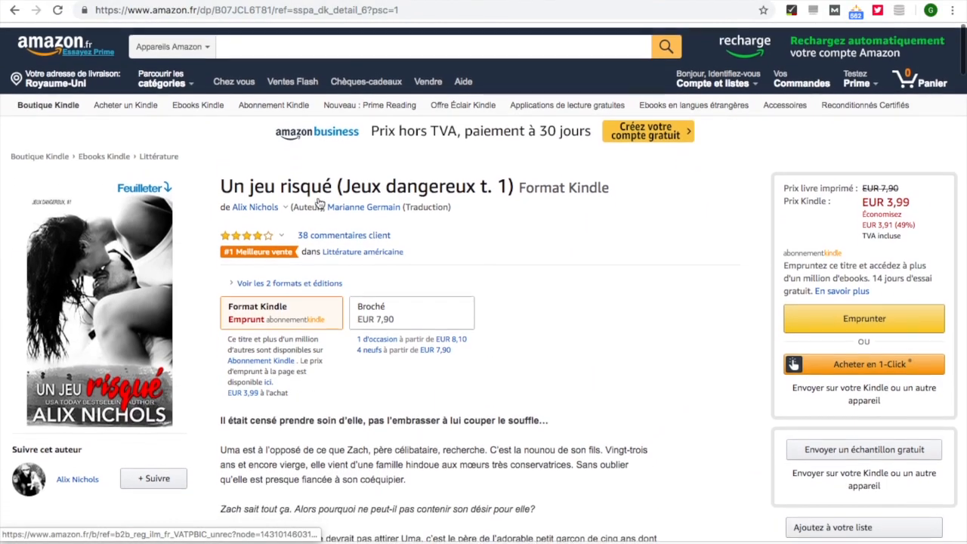
click(207, 43)
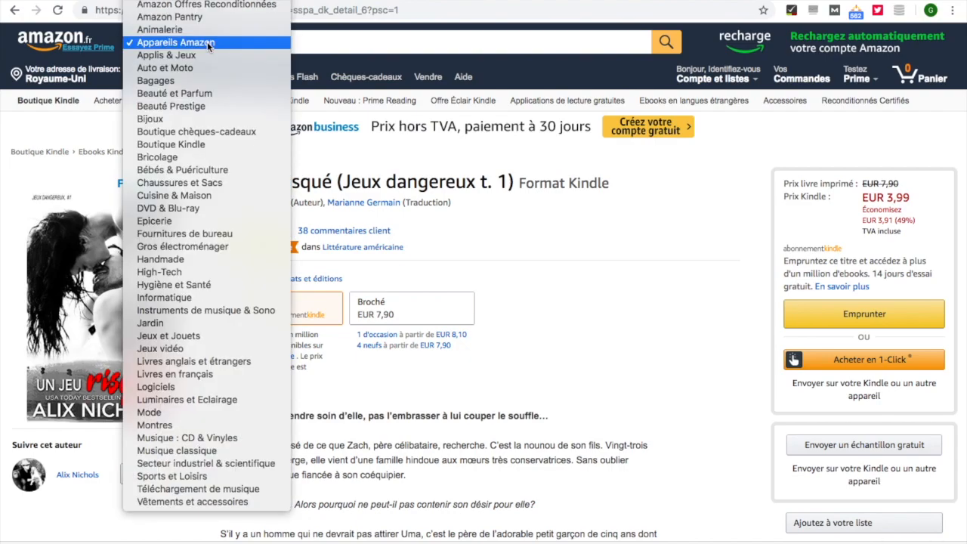
click(217, 143)
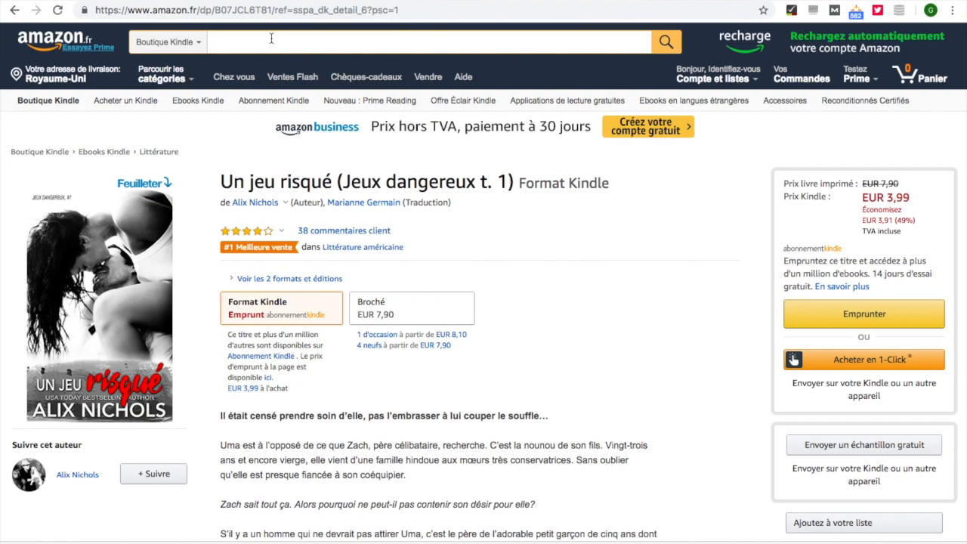
text(histoire romantique)
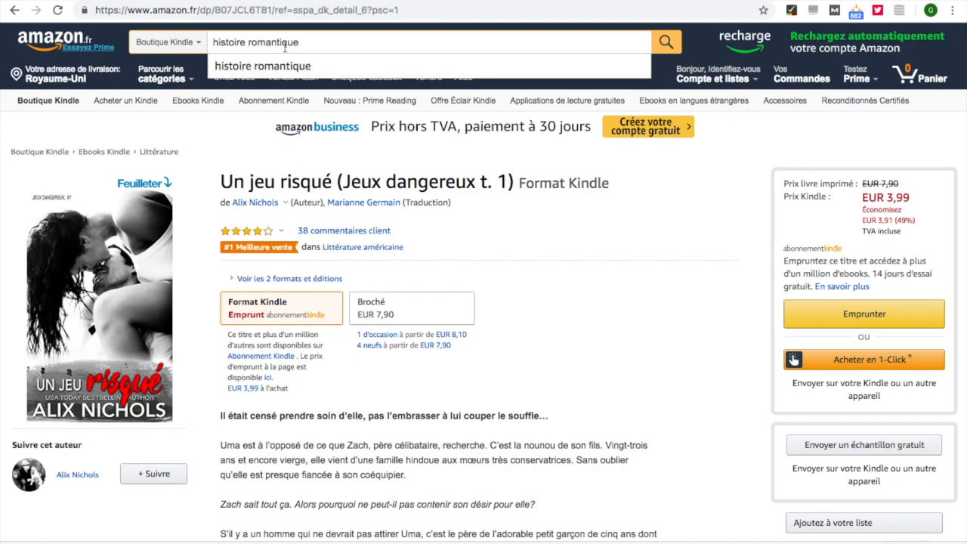
- Check the Kindle search suggestions for "histoire sentimentale" and for "roman sentimenta"
drag(310, 42, 255, 43)
text(se)
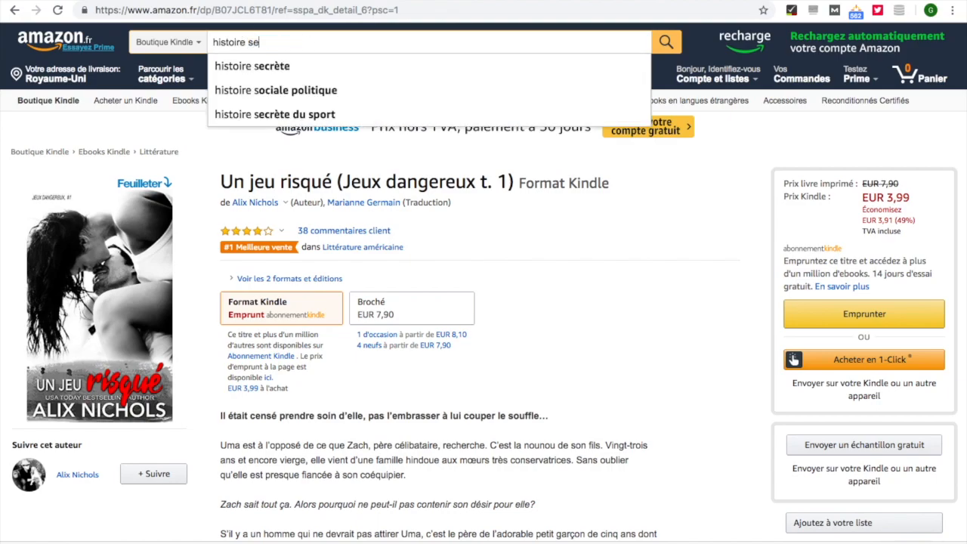
text(ntimentale)
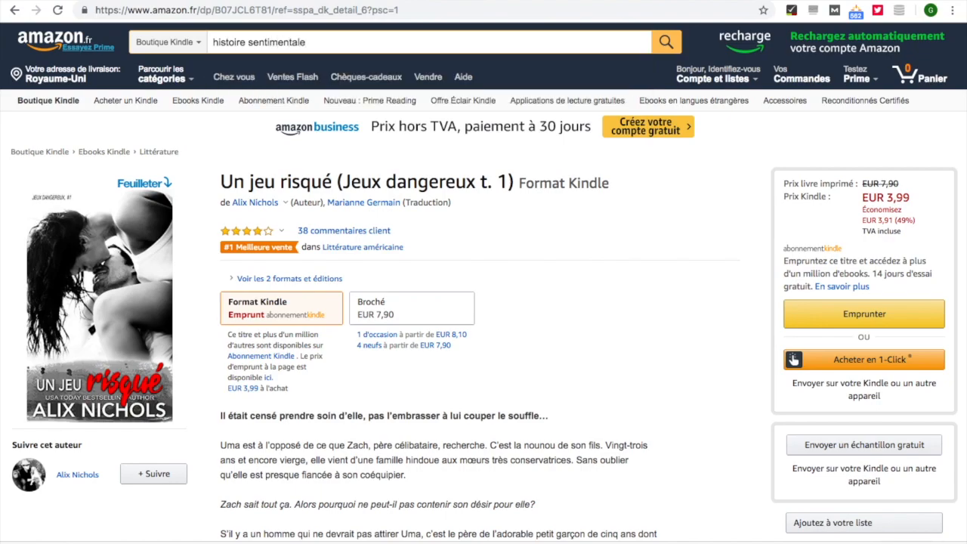
drag(332, 41, 186, 48)
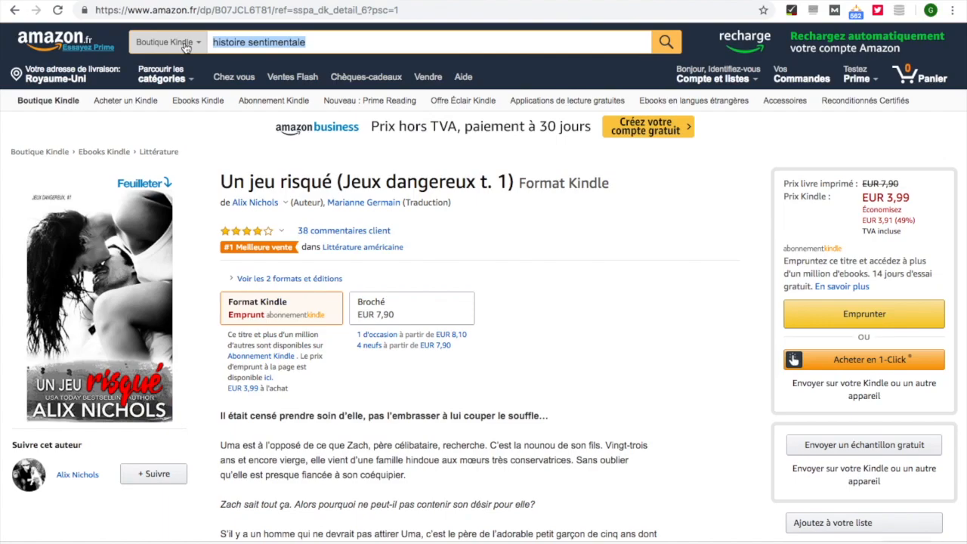
text(roman s)
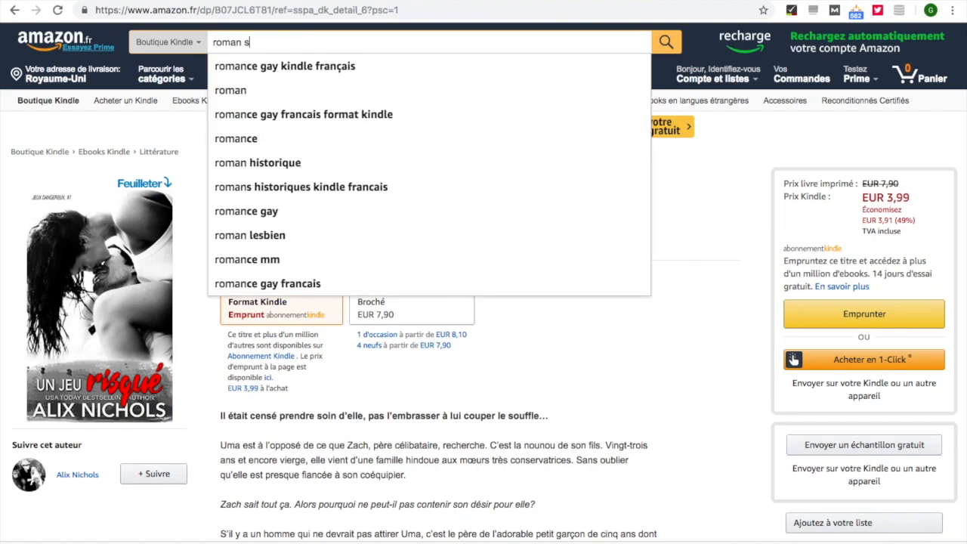
text(entimenta)
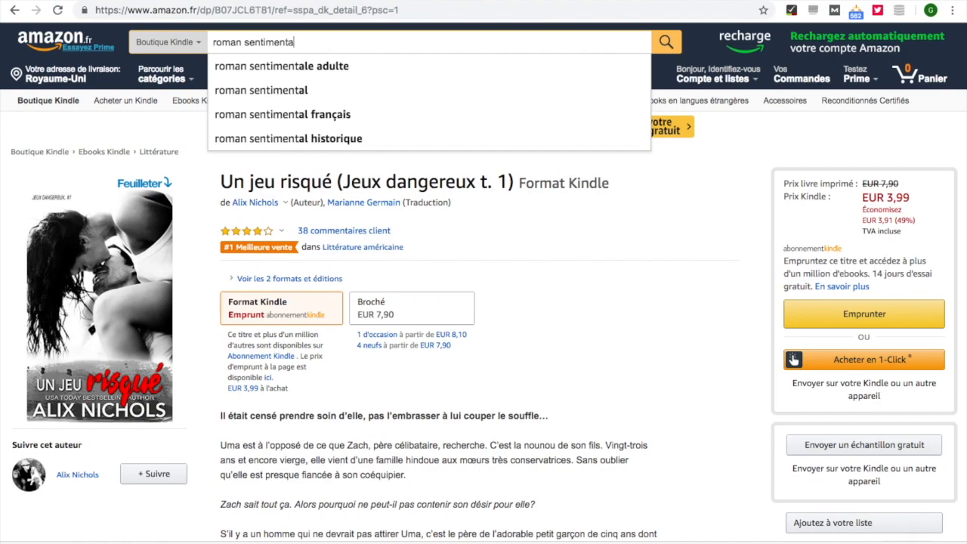
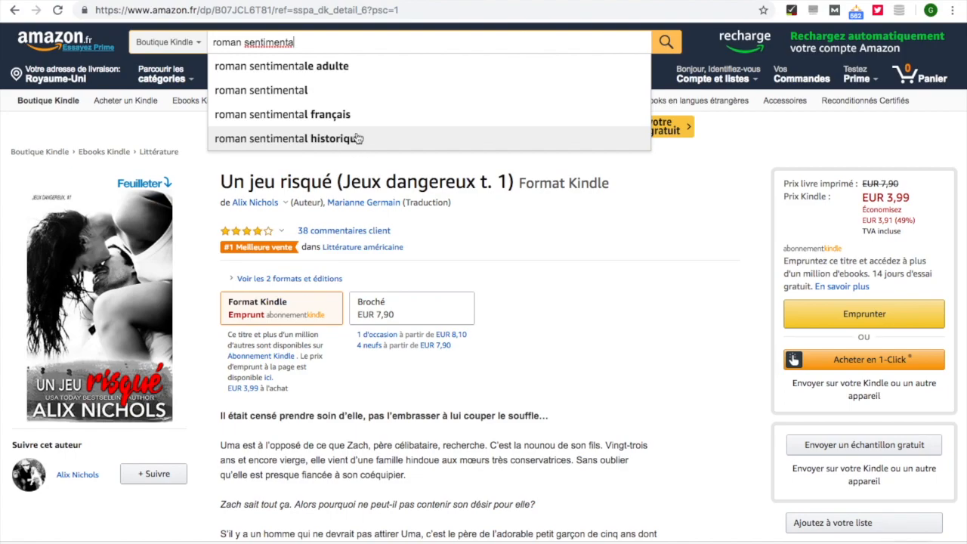
- Check the Kindle search suggestions for "romance" and clear the search text
click(282, 42)
drag(282, 41, 244, 43)
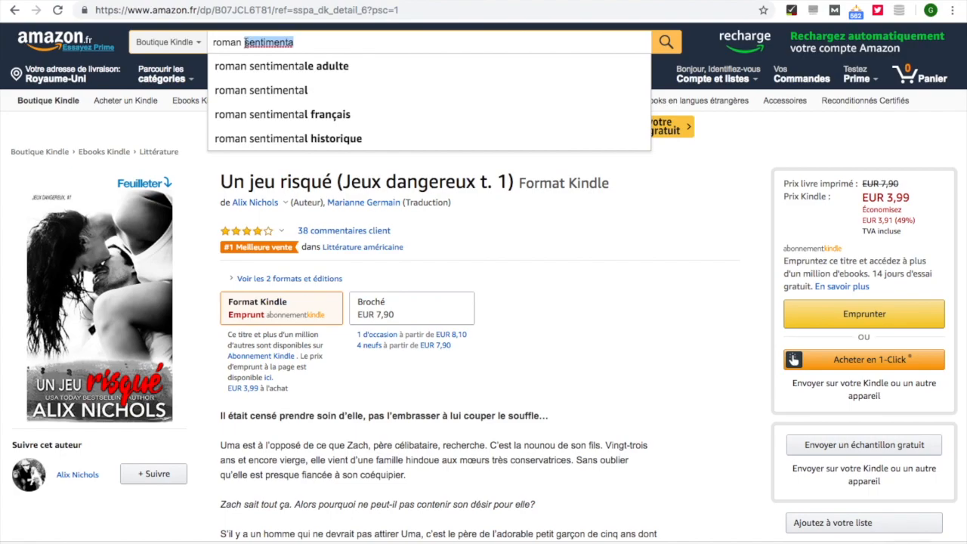
key(BackSpace)
key(BackSpace)
text(ce)
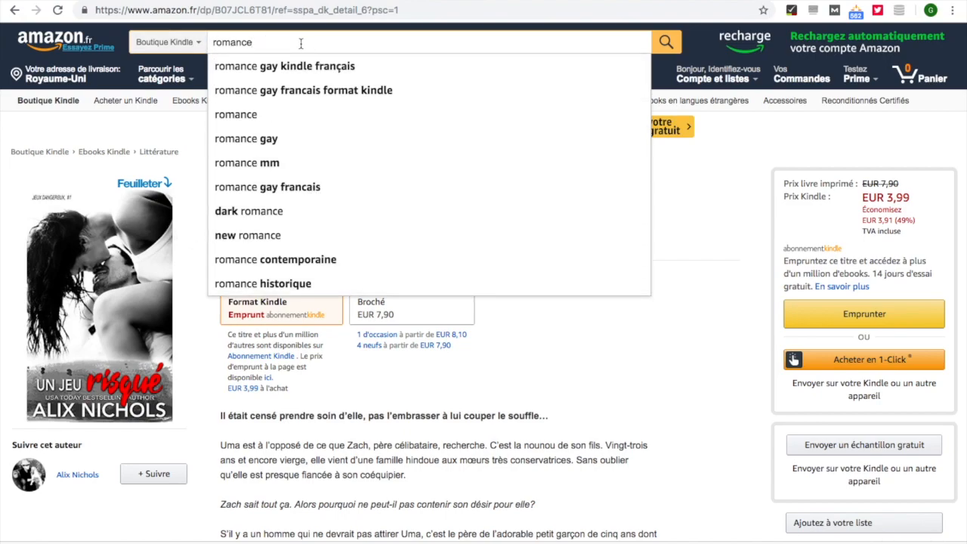
key(BackSpace)
key(BackSpace)
key(BackSpace)
key(BackSpace)
key(BackSpace)
key(BackSpace)
key(BackSpace)
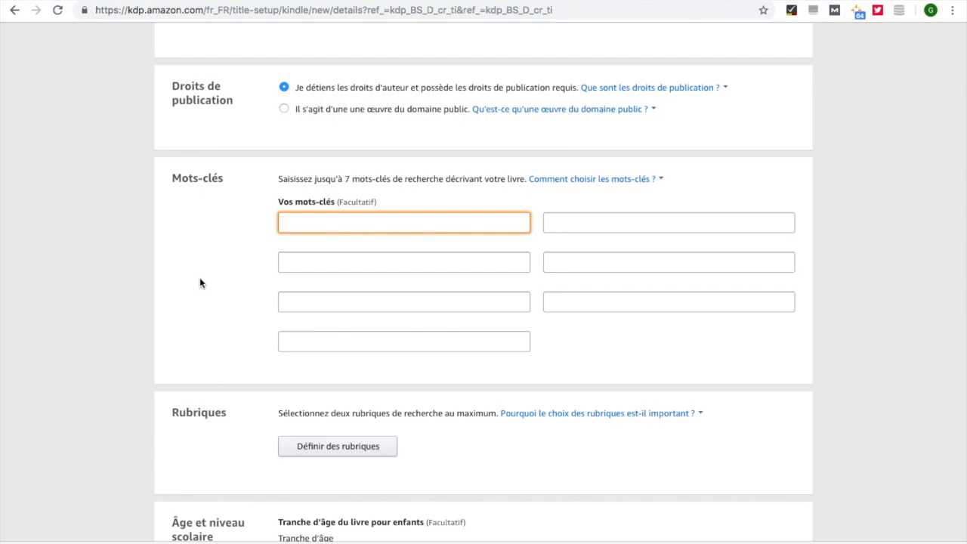
- Switch back to the KDP form and enter "roman sentimental français" as the first keyword
text(roman sentimental français)
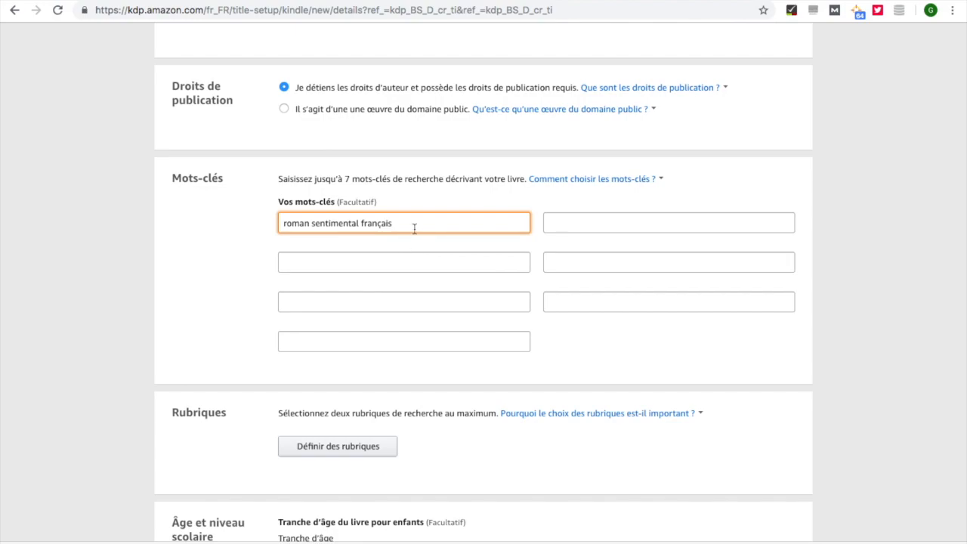
drag(386, 219, 280, 203)
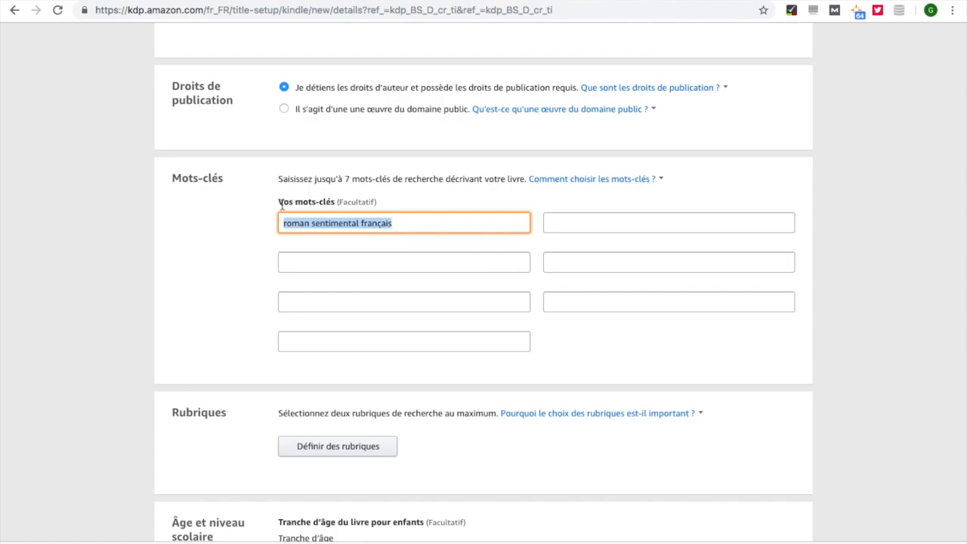
click(421, 245)
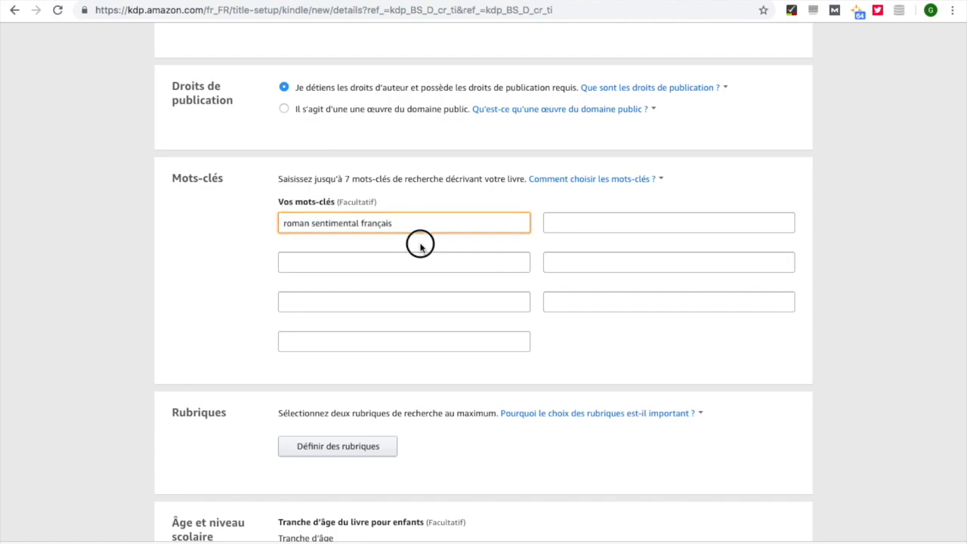
drag(408, 224, 202, 227)
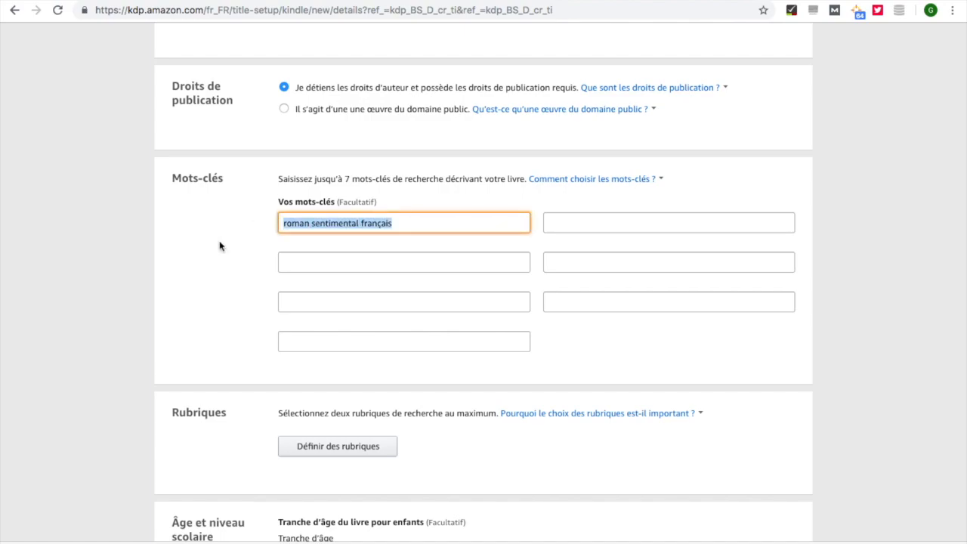
click(220, 245)
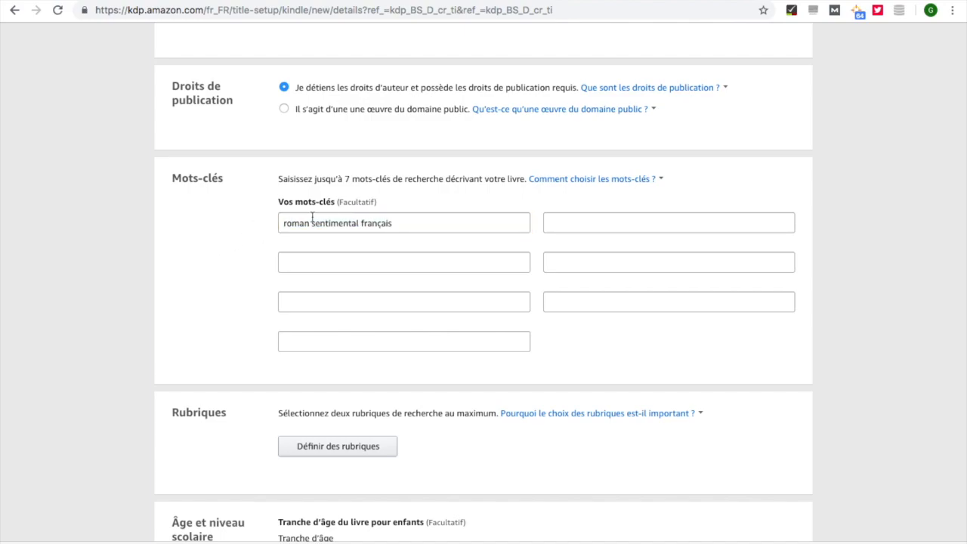
- Copy the first keyword into the second keyword field and change its last word to make "roman sentimental adulte"
click(387, 220)
click(611, 218)
click(593, 257)
click(470, 257)
drag(412, 220, 231, 222)
key(ctrl+c)
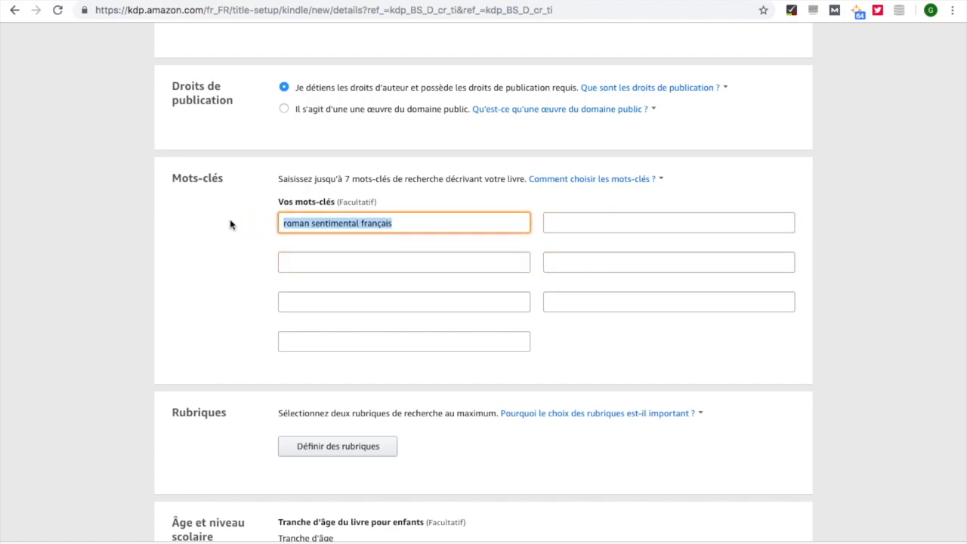
click(608, 224)
key(ctrl+v)
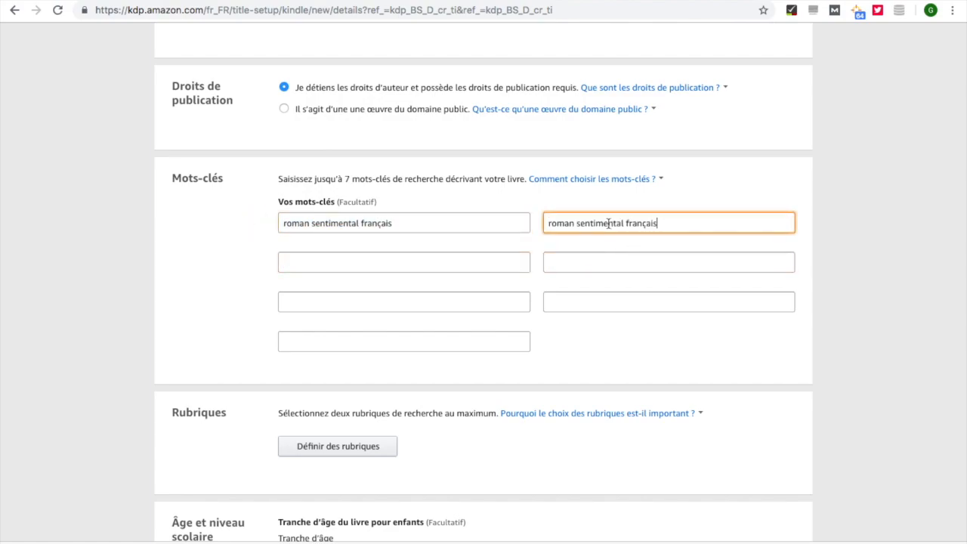
drag(660, 224, 629, 224)
text(adulte)
click(622, 350)
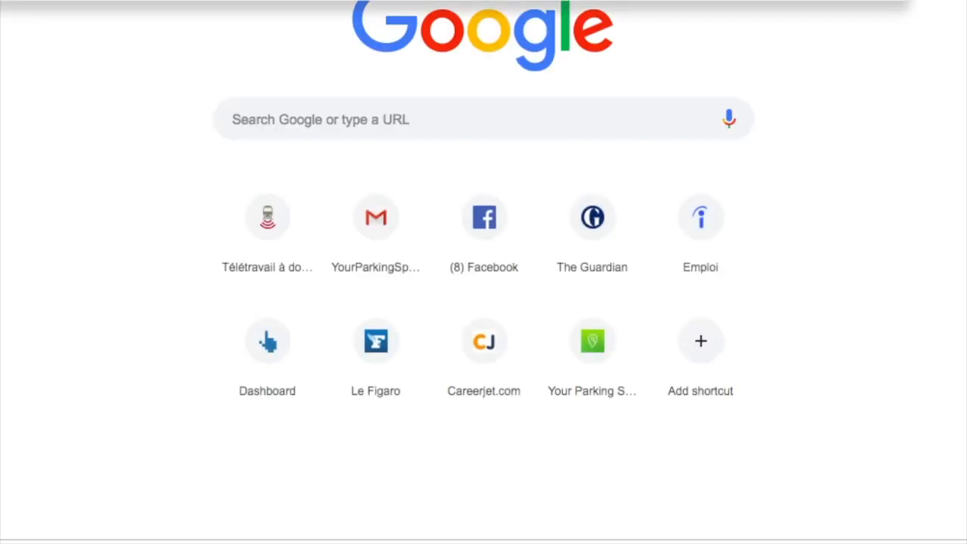
- Open google.fr in a new tab and search for "roman sentimental"
key(Return)
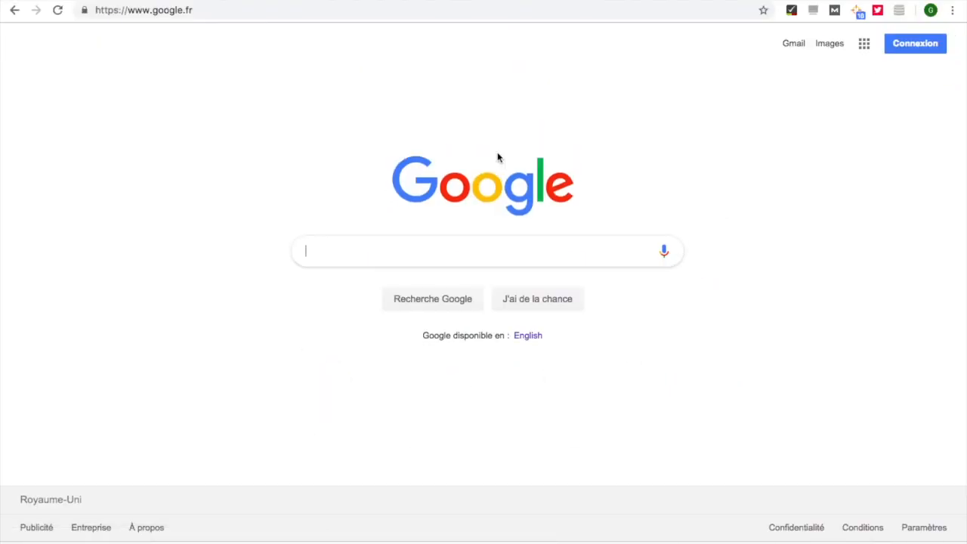
text(roman )
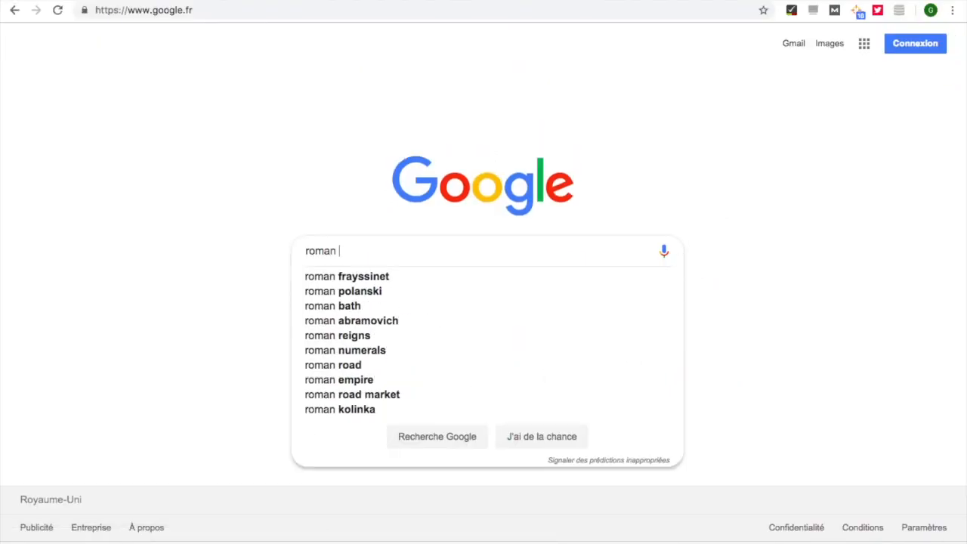
text(sentimental)
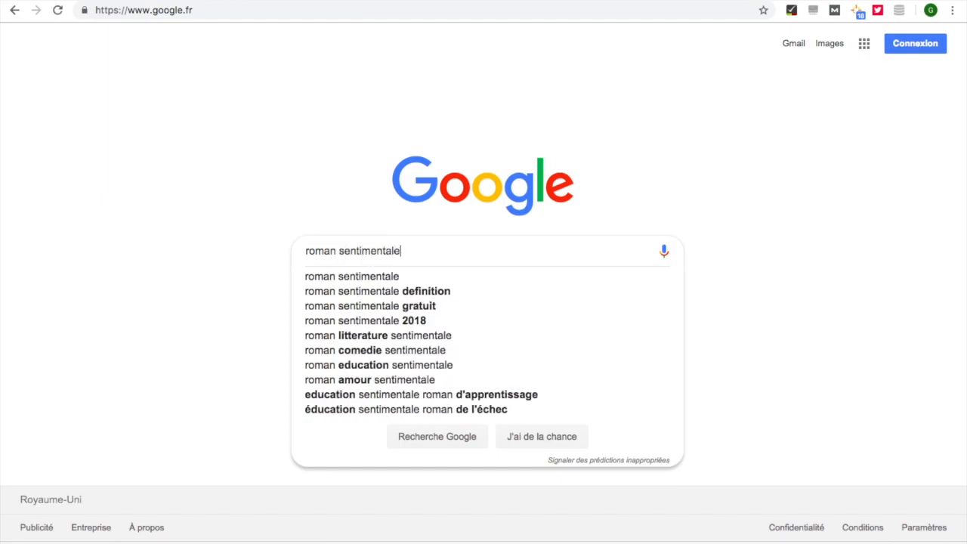
key(Return)
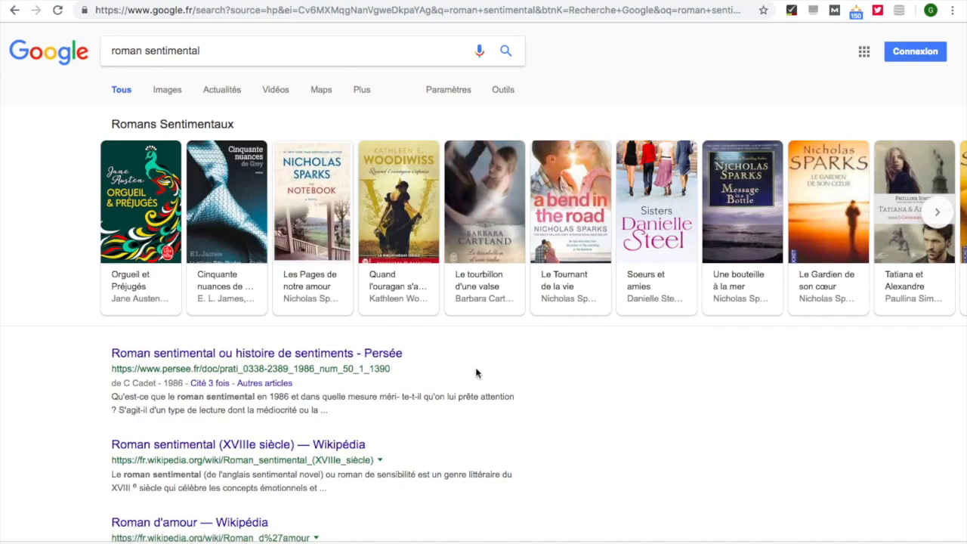
- Copy the related search "roman d'amour moderne" from the suggestions below the Google results
scroll(477, 373, down, 2)
scroll(476, 373, down, 10)
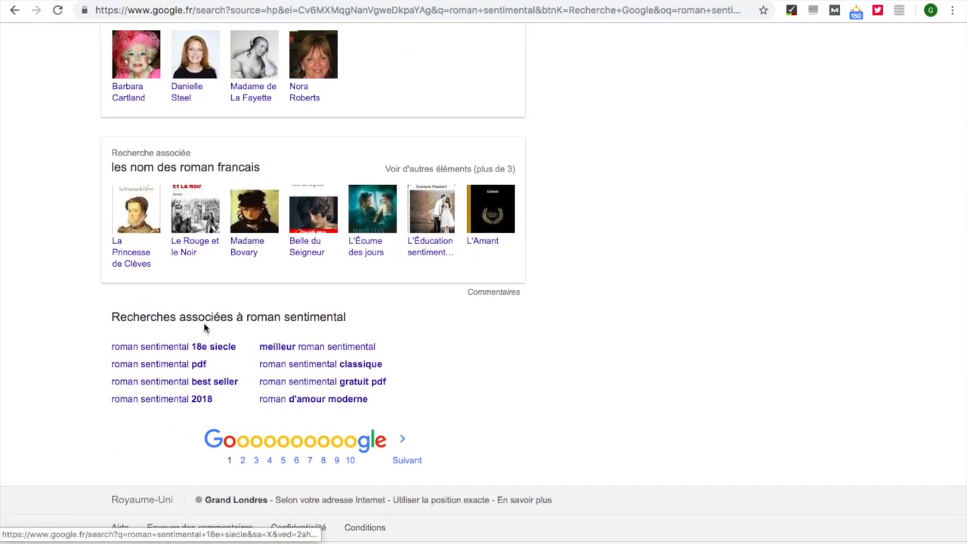
drag(114, 312, 236, 317)
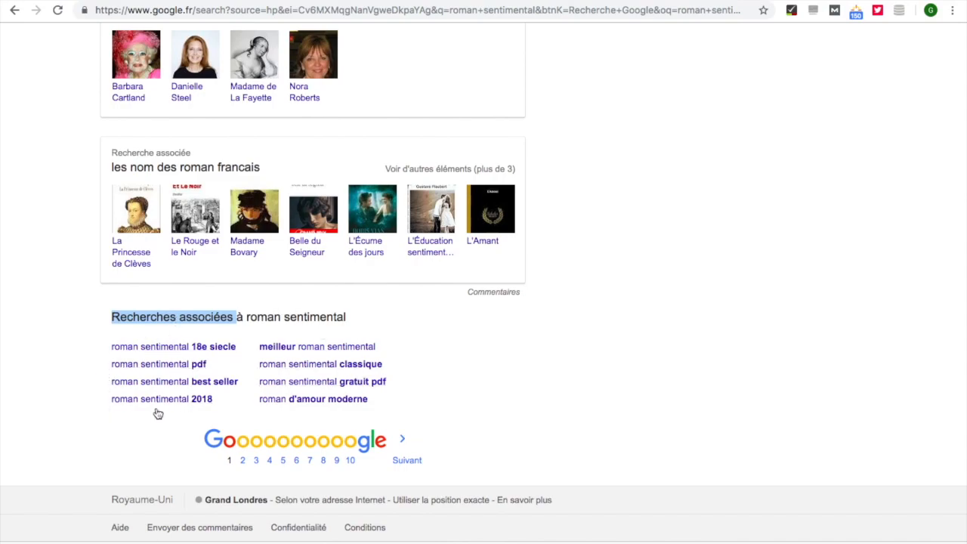
right_click(356, 406)
key(ctrl+c)
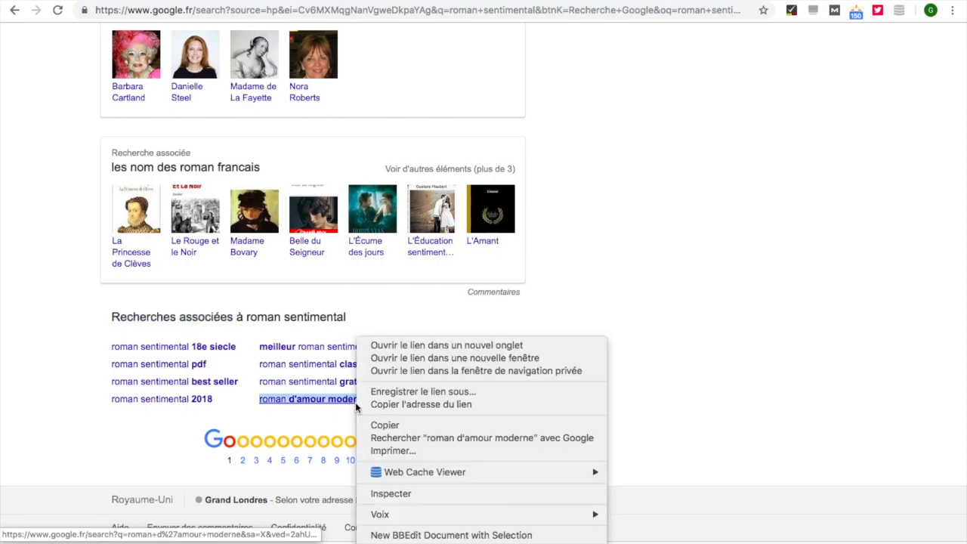
click(383, 426)
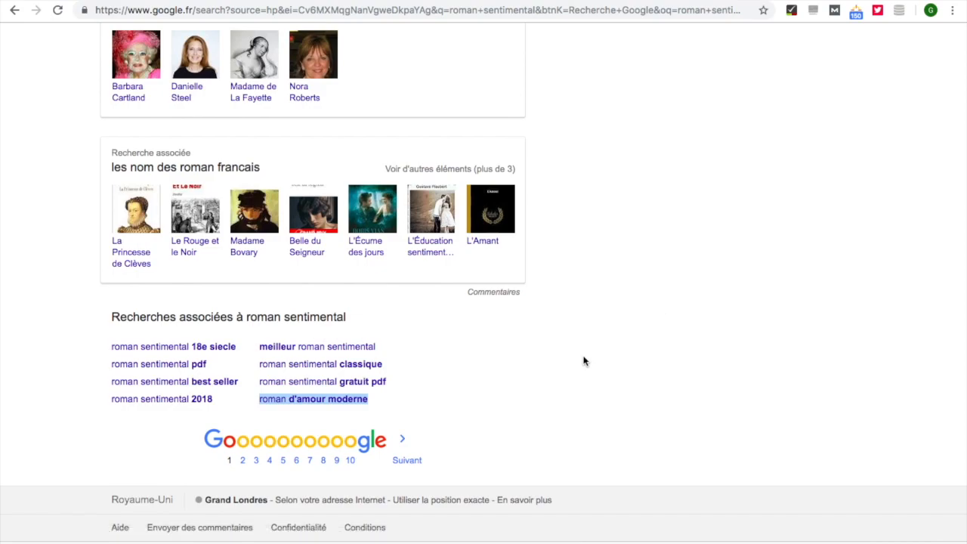
click(501, 378)
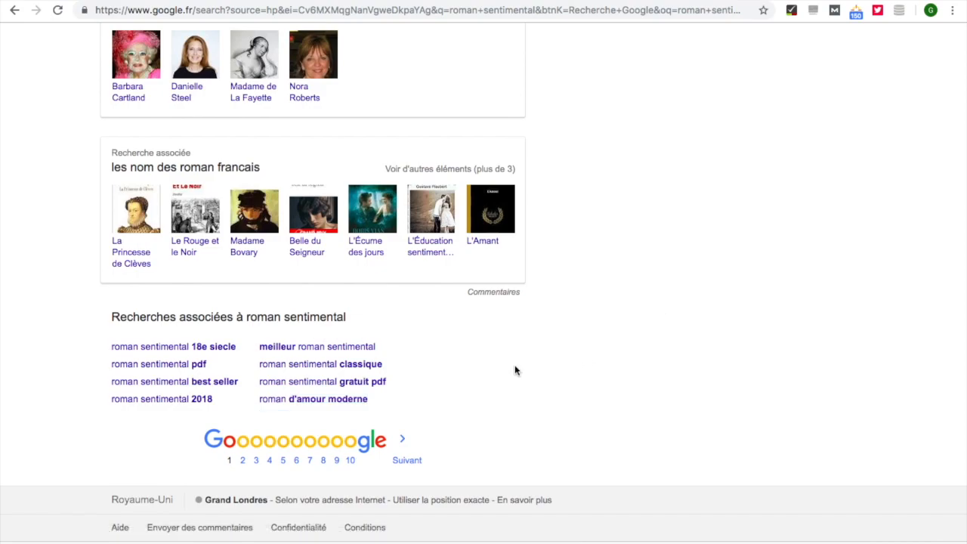
- Switch back to the KDP form and paste "roman d'amour moderne" as the third keyword
click(214, 0)
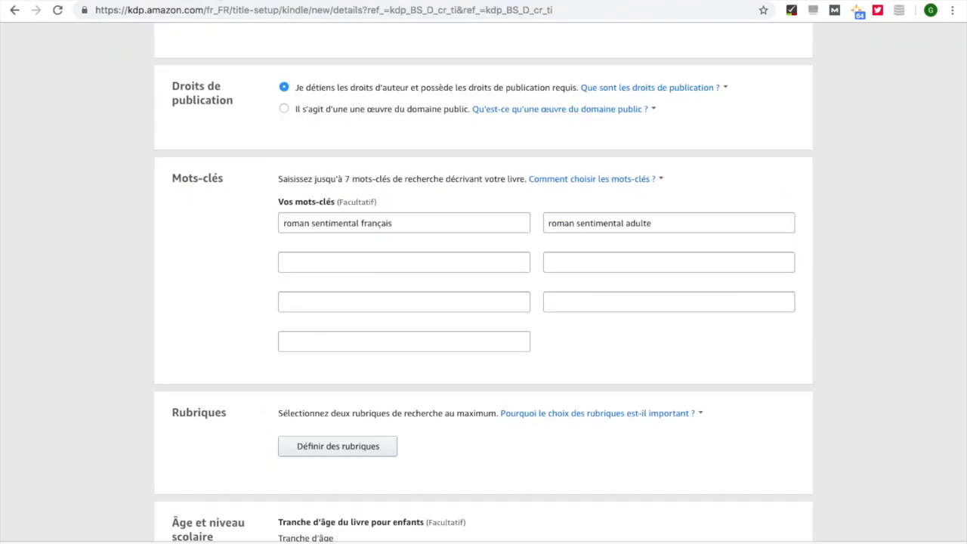
click(506, 264)
key(ctrl+v)
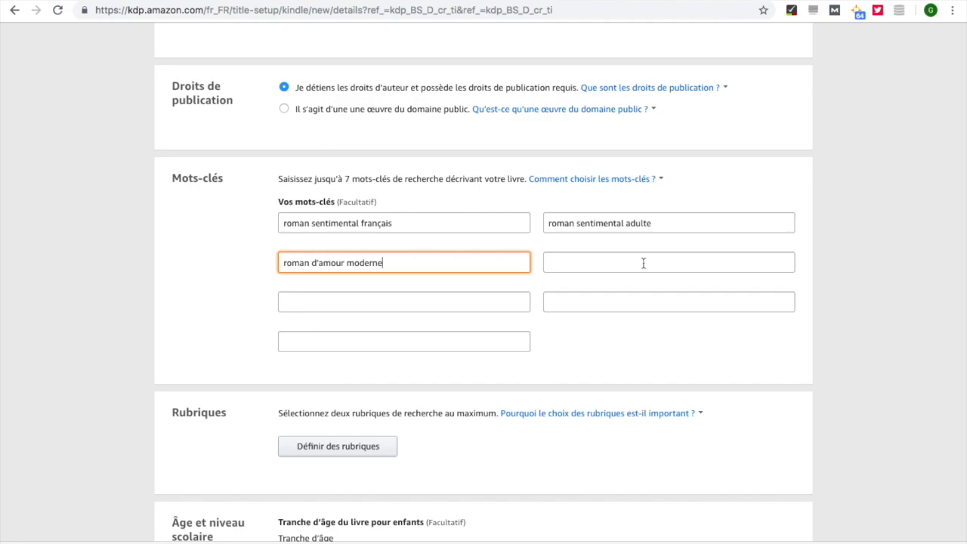
- Enter "nouvelle sentimentale" as the fourth keyword and "nouvelle érotique" as the fifth keyword
click(589, 261)
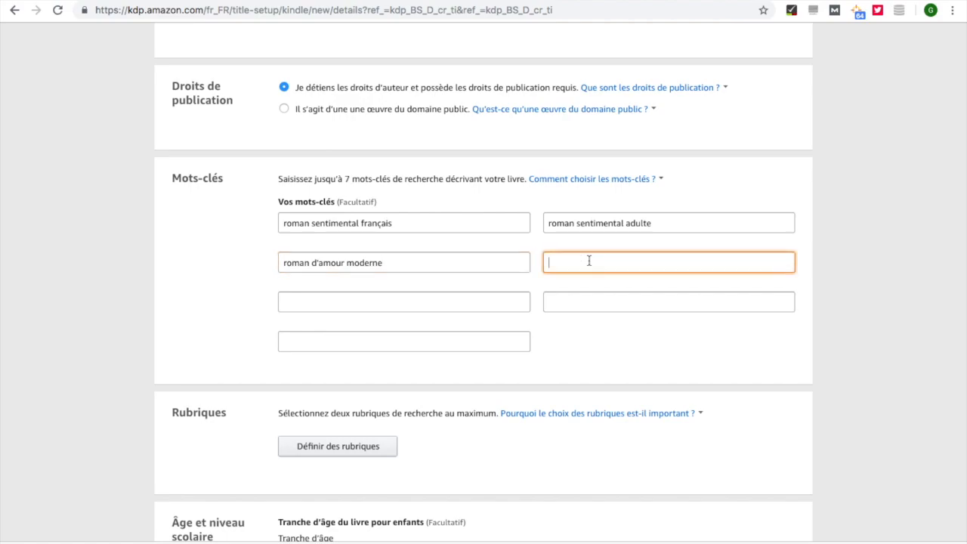
text(no)
click(428, 303)
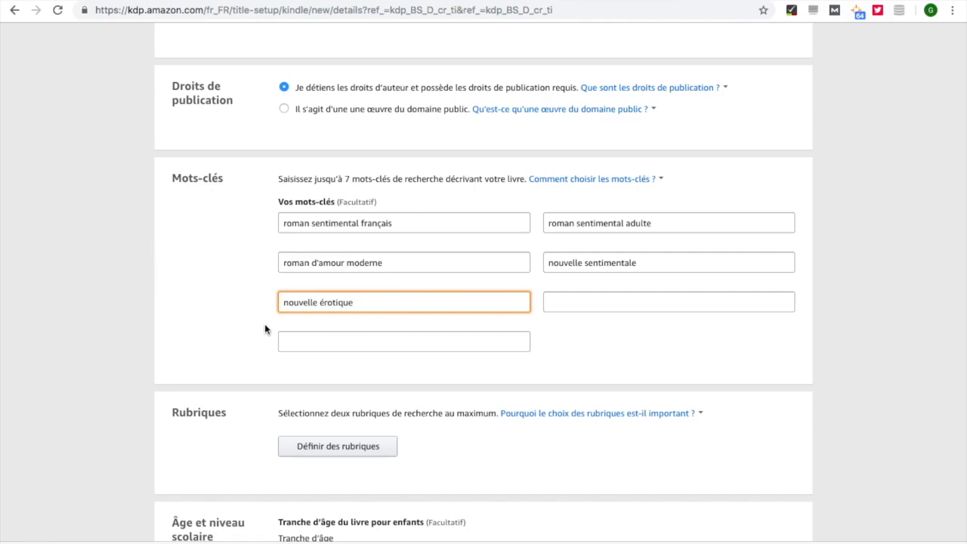
click(589, 302)
click(485, 349)
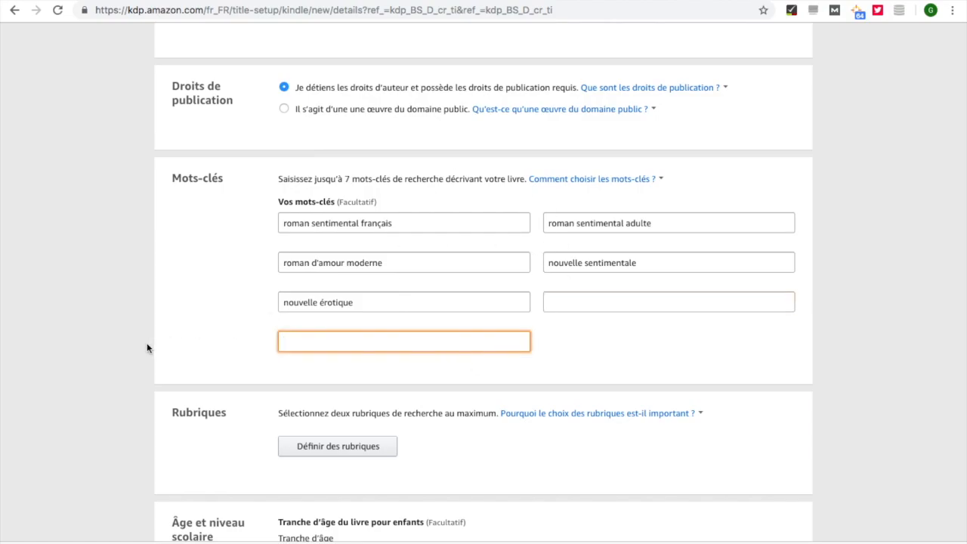
- Open the category selection and choose Fiction > Littérature sentimentale > Général as the first category
scroll(79, 359, down, 5)
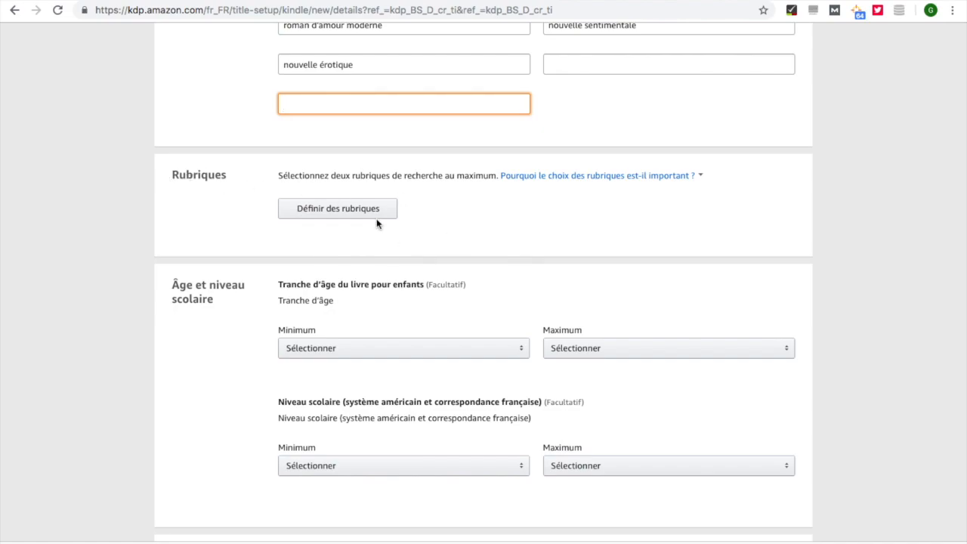
click(337, 213)
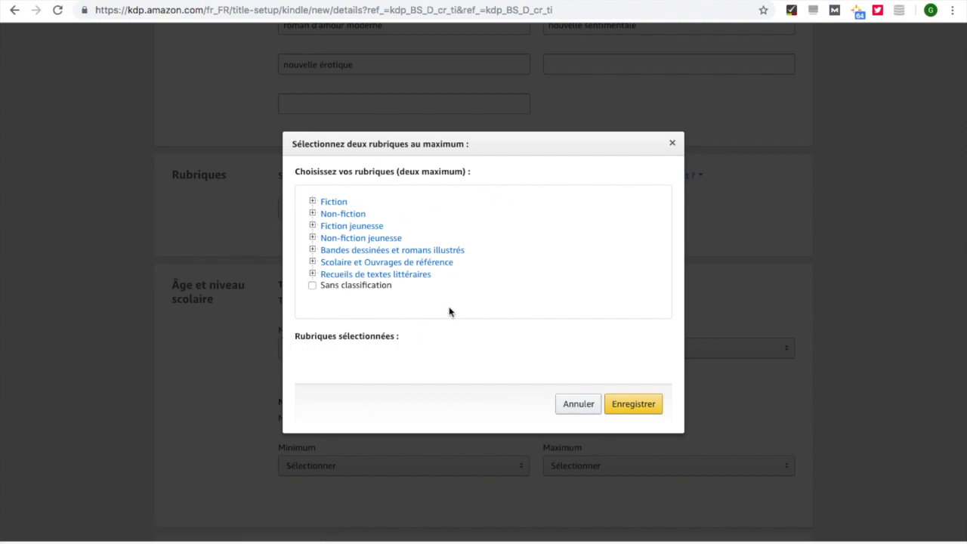
click(313, 201)
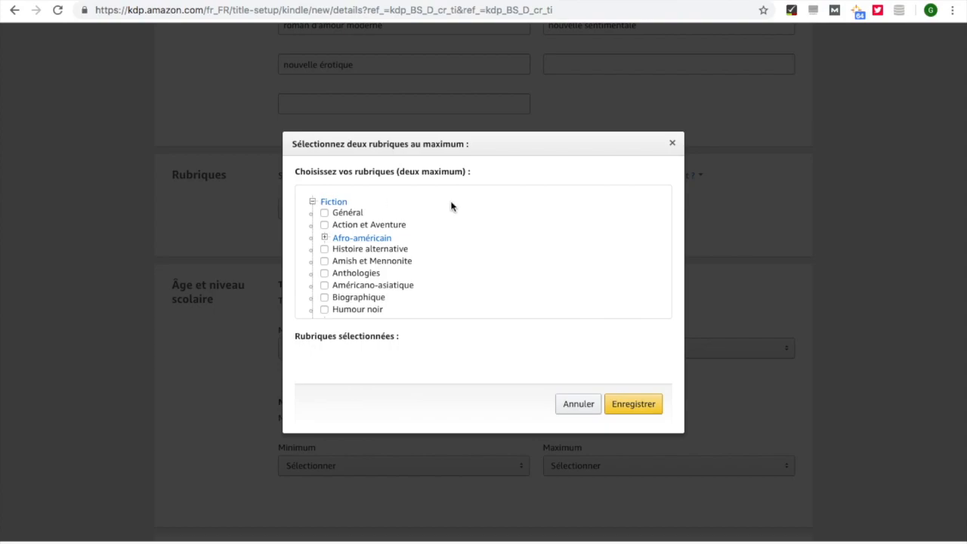
scroll(462, 218, down, 1)
scroll(462, 217, down, 2)
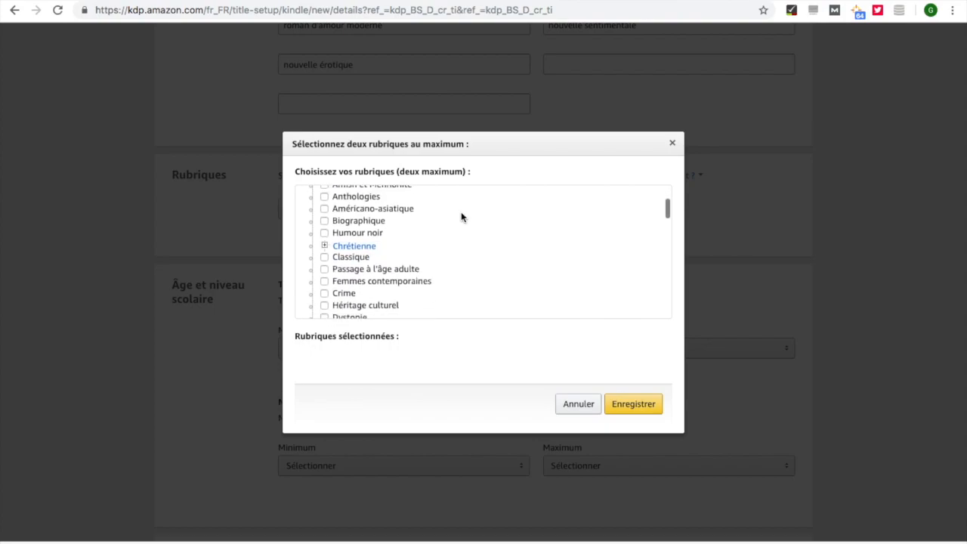
scroll(421, 241, down, 3)
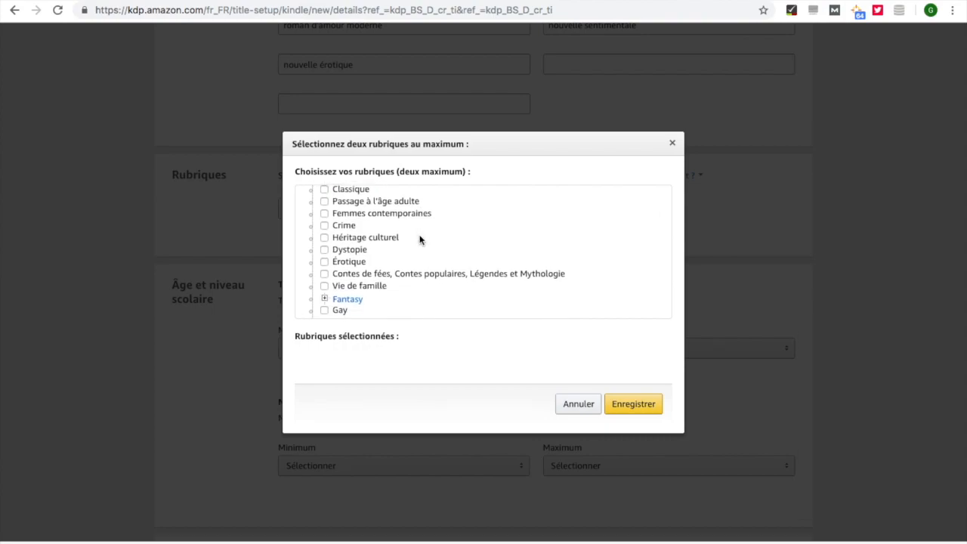
scroll(429, 247, down, 5)
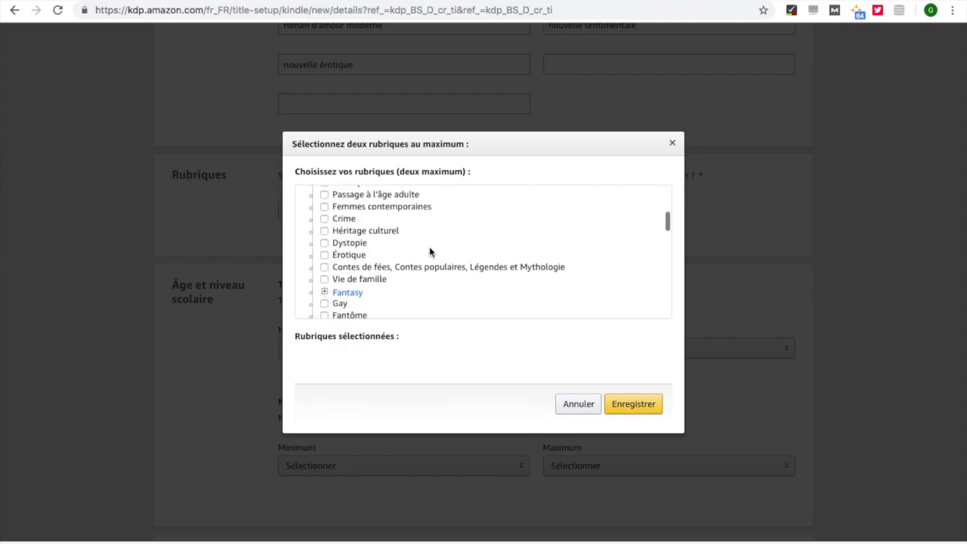
scroll(430, 248, down, 5)
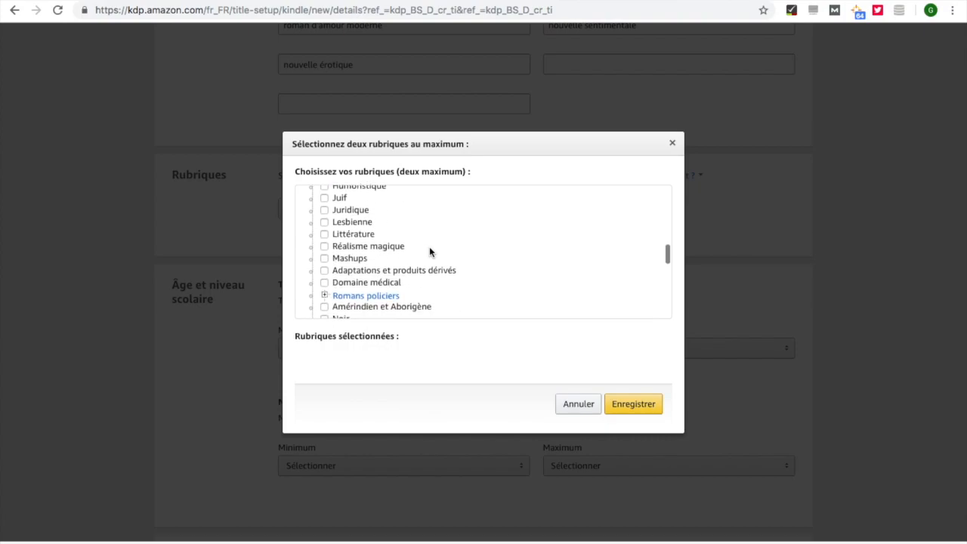
scroll(430, 247, down, 5)
scroll(429, 246, down, 1)
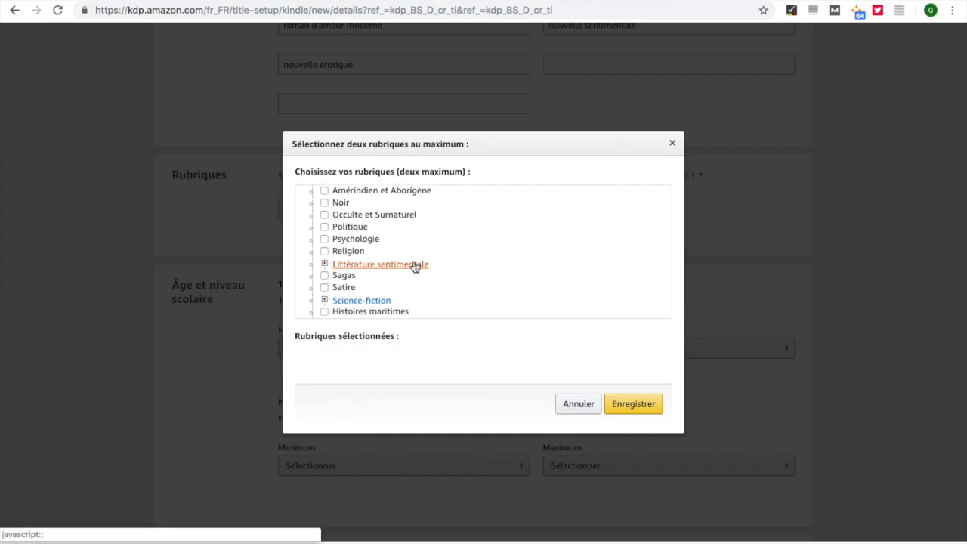
click(326, 265)
scroll(487, 246, down, 2)
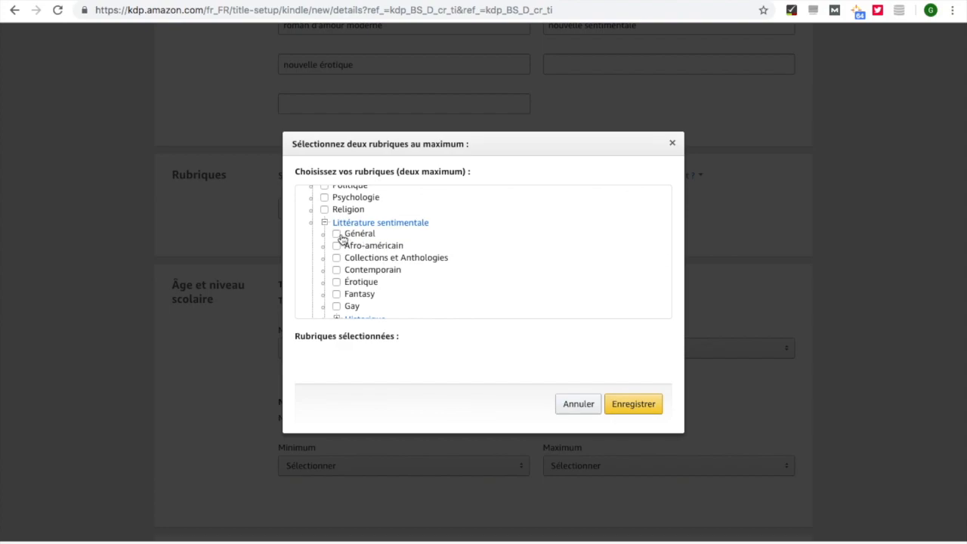
click(338, 235)
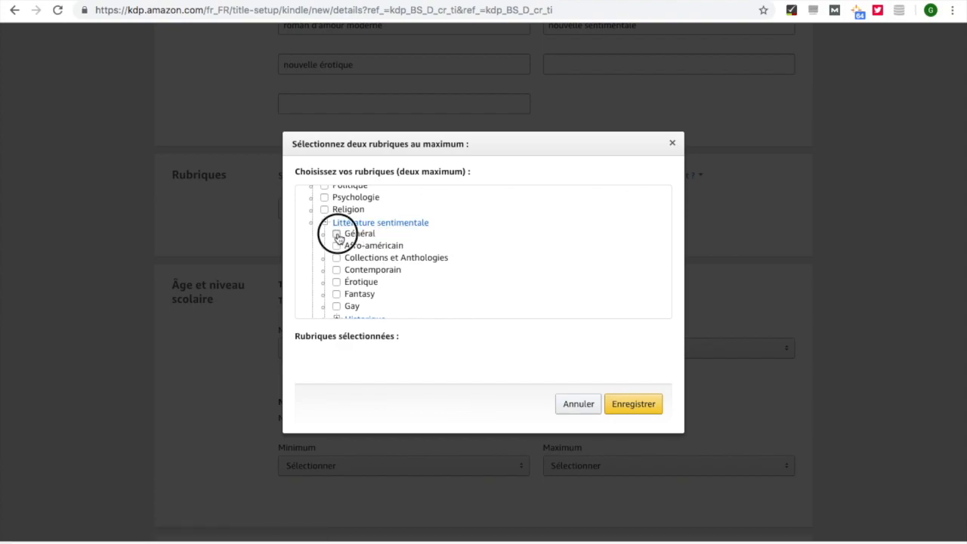
- Add Fiction > Littérature sentimentale > Jeunes adultes as the second category and save the category selection
scroll(474, 273, down, 1)
scroll(474, 272, down, 5)
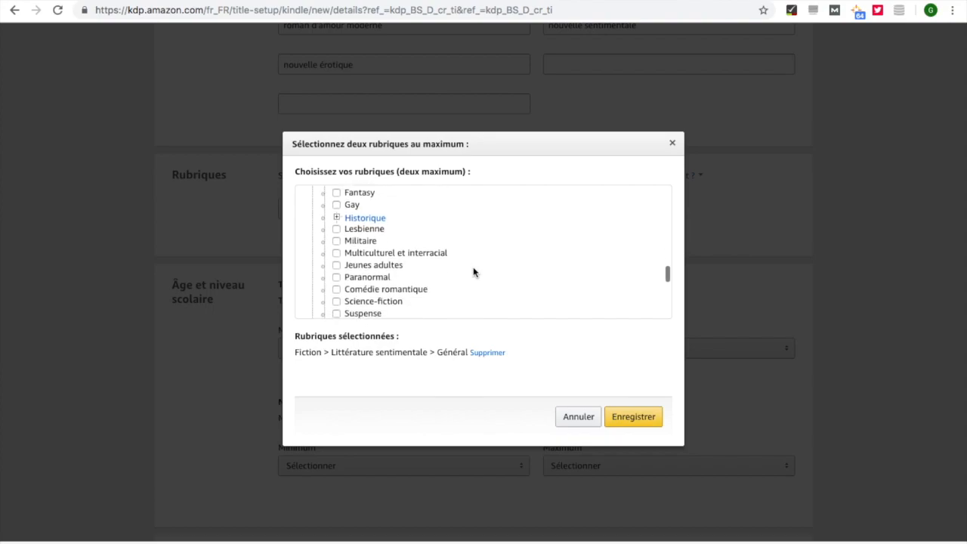
scroll(474, 273, down, 3)
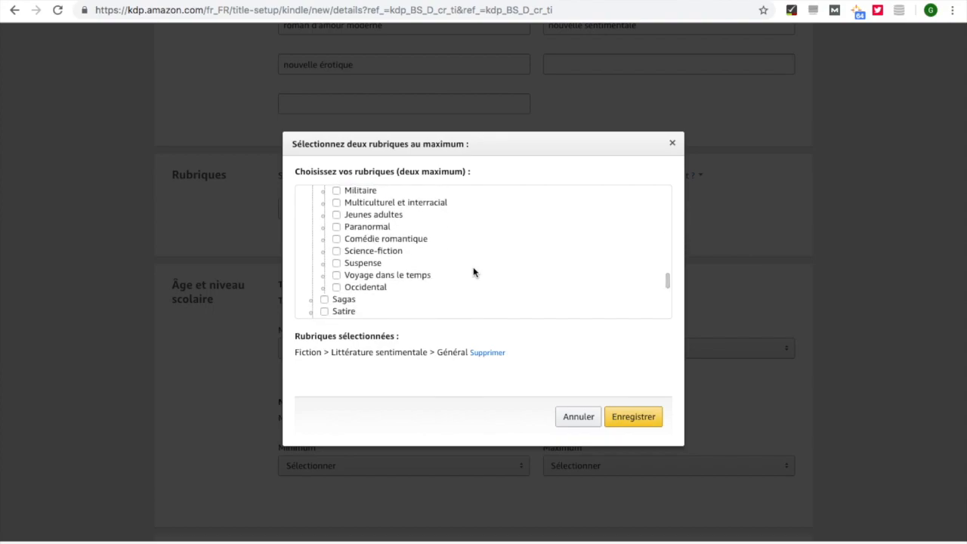
scroll(474, 272, down, 1)
scroll(474, 272, up, 6)
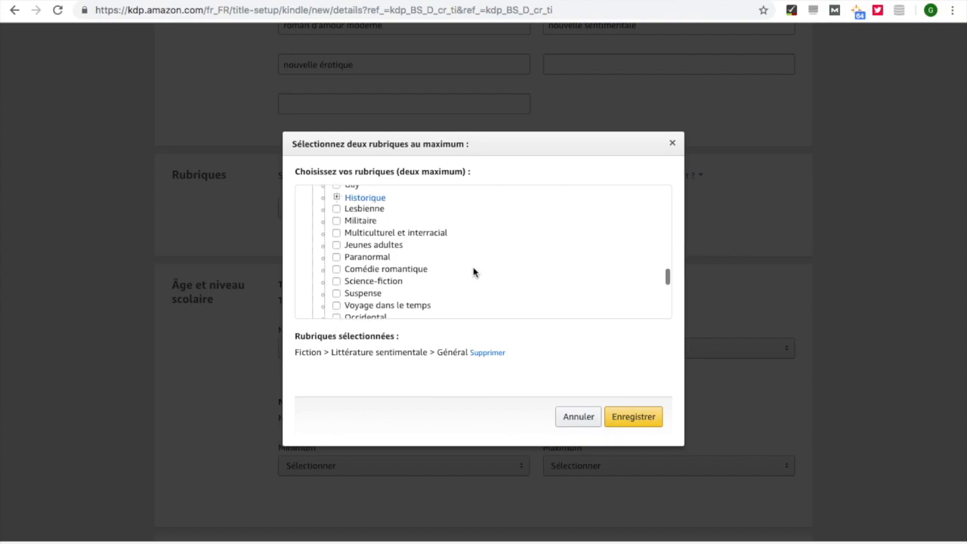
scroll(474, 272, up, 1)
scroll(474, 272, down, 2)
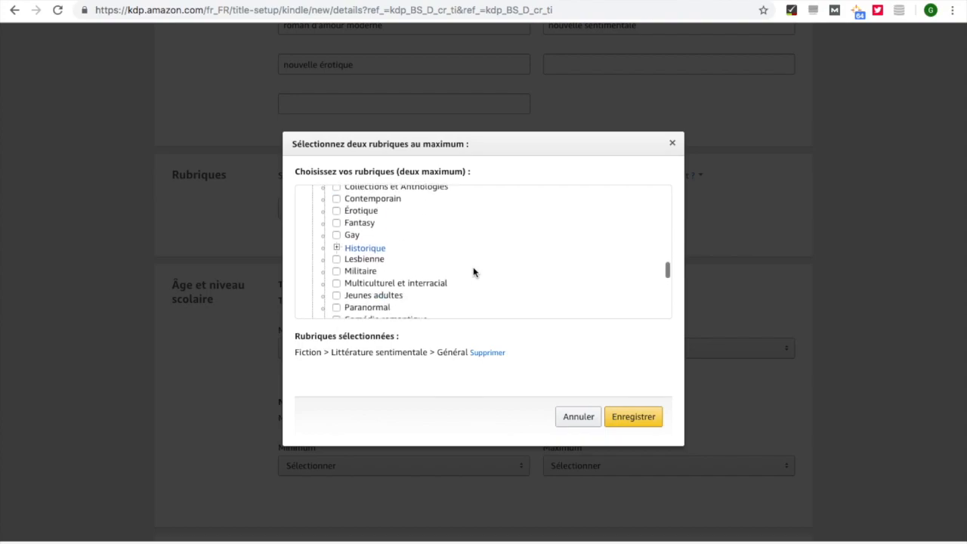
click(337, 296)
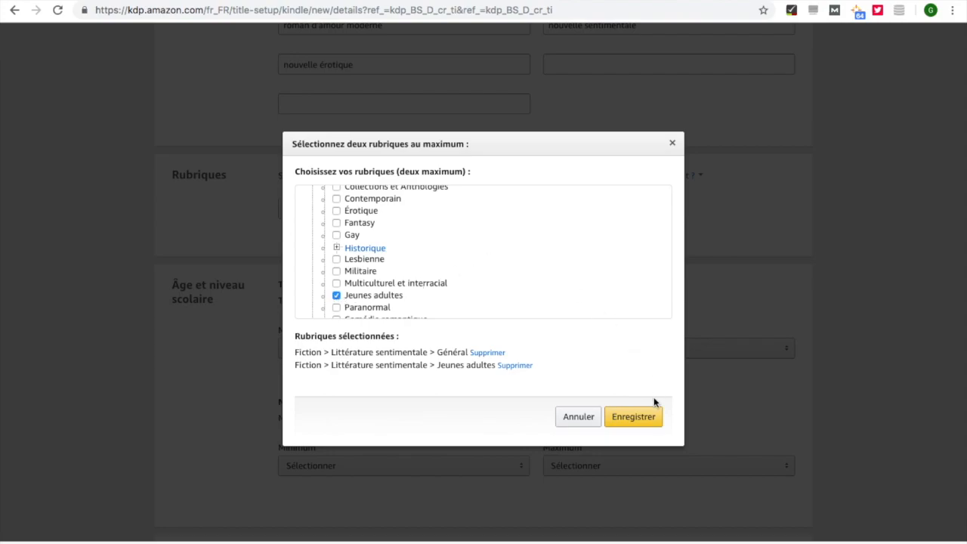
click(630, 421)
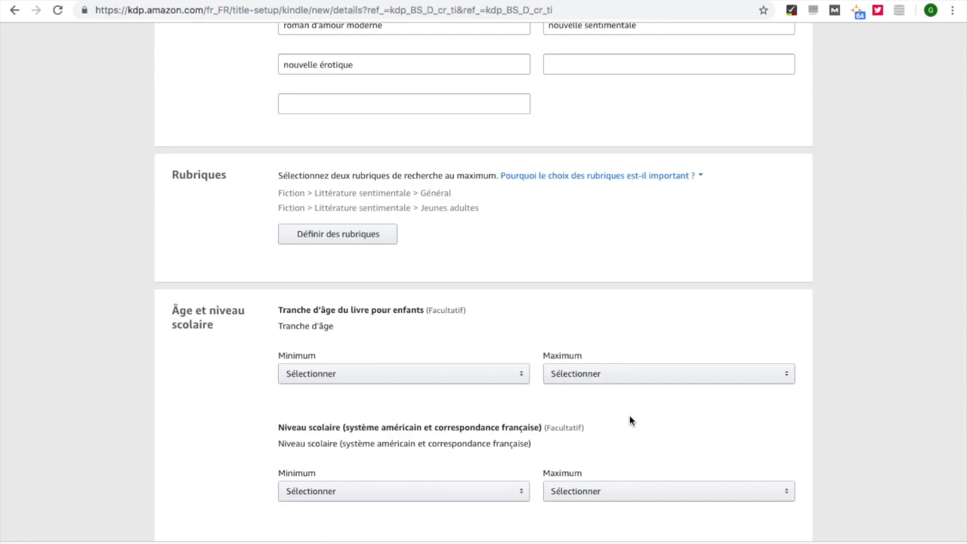
- Keep the age range, school level and immediate publication settings as they are, save the book details and continue to the content page
scroll(415, 250, down, 2)
scroll(415, 251, down, 2)
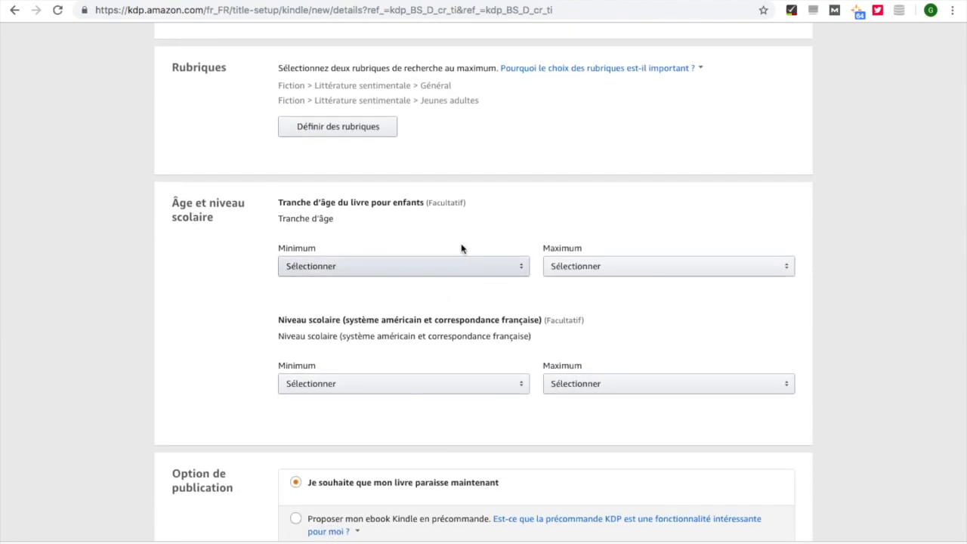
scroll(229, 280, down, 10)
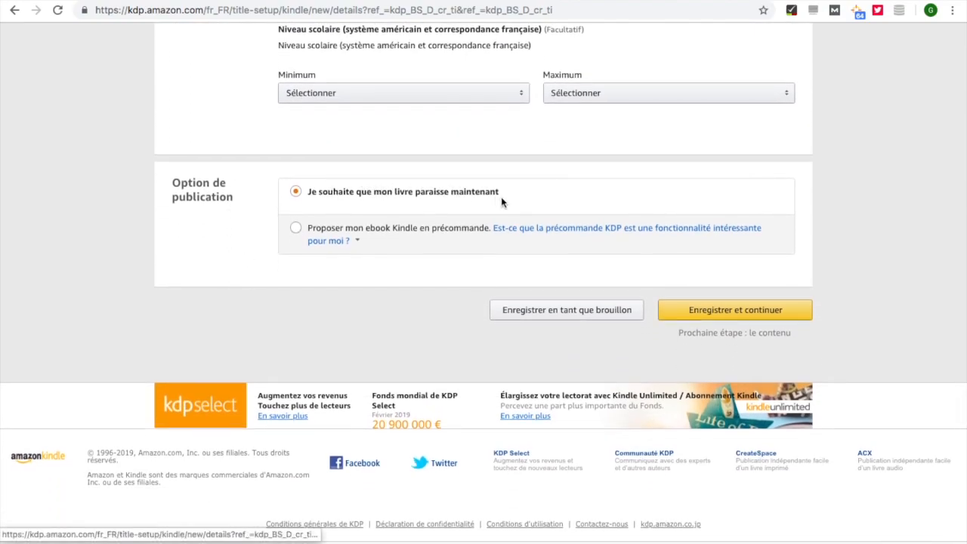
click(738, 310)
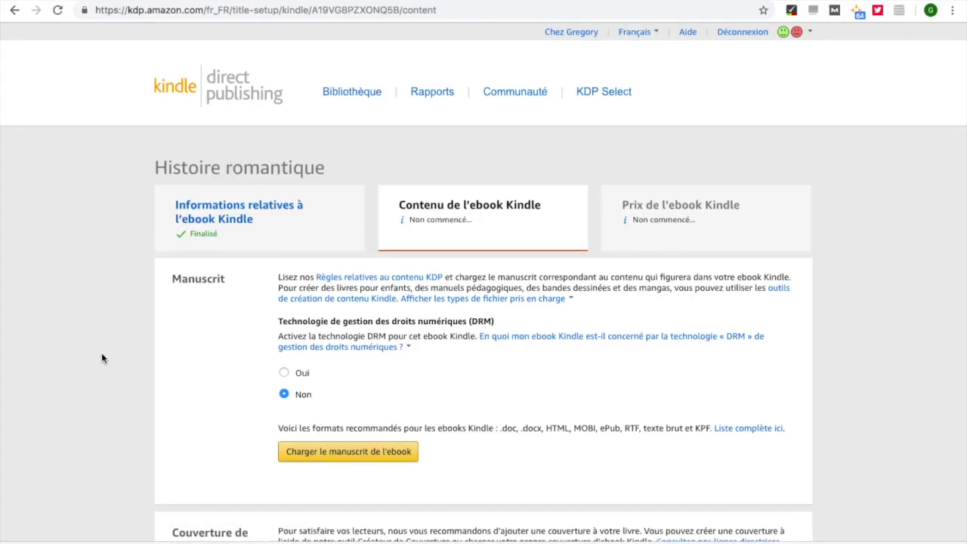
- Enable digital rights management (DRM) for the ebook manuscript by choosing Oui
scroll(102, 353, down, 3)
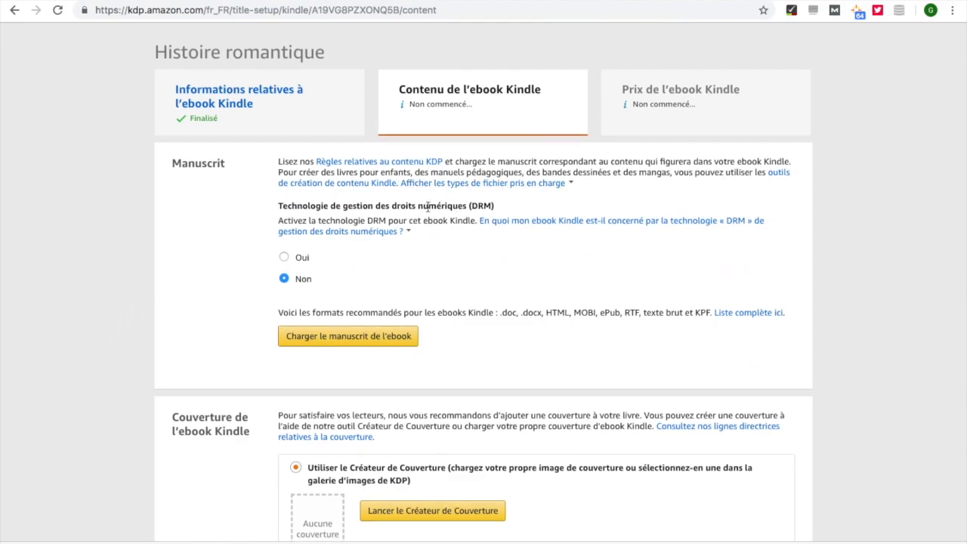
click(297, 257)
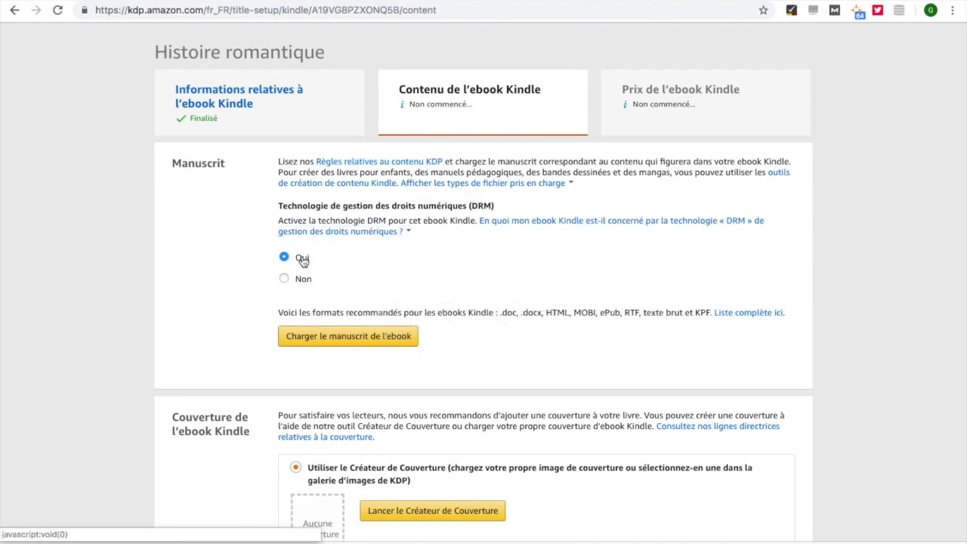
scroll(104, 281, up, 1)
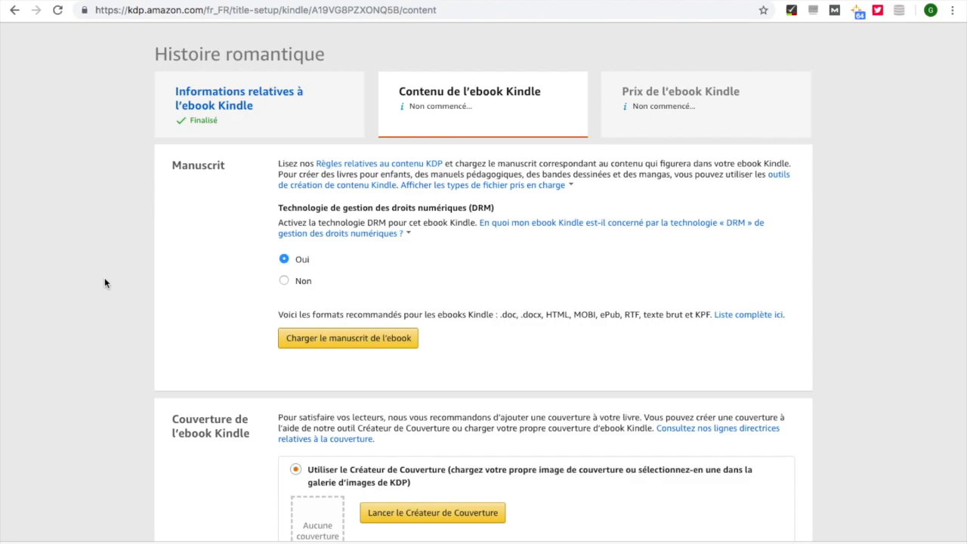
- Upload the manuscript file histoire romantique.docx from the Bureau folder as the ebook's content
scroll(105, 283, down, 3)
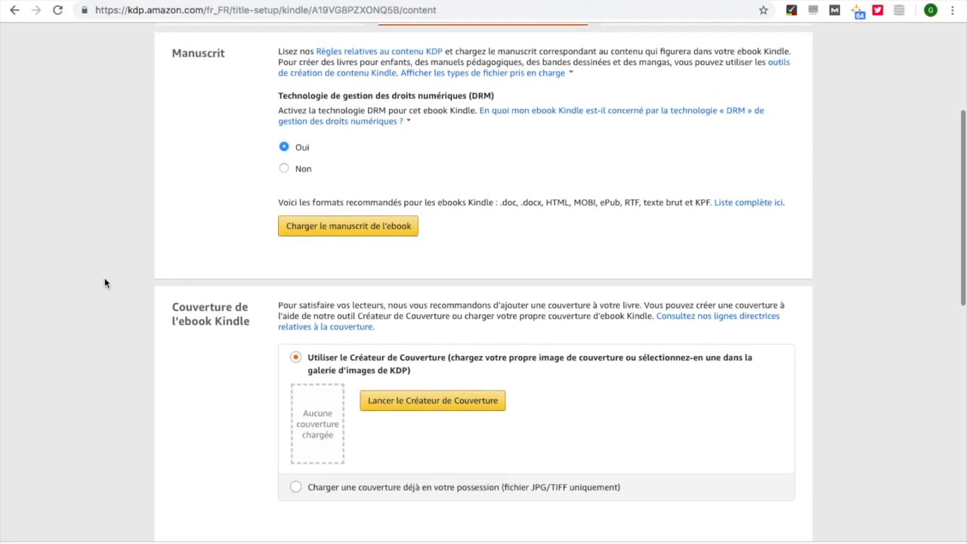
scroll(104, 279, up, 1)
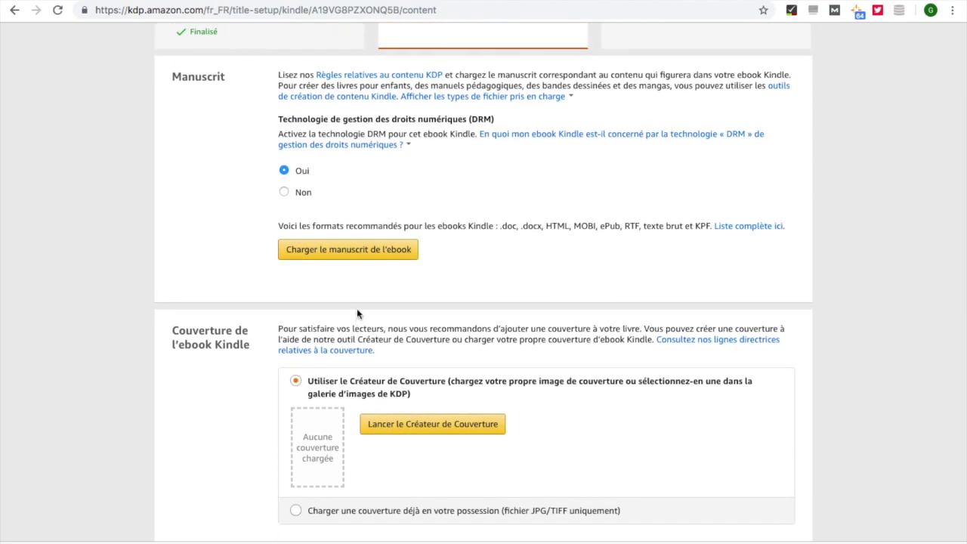
click(332, 250)
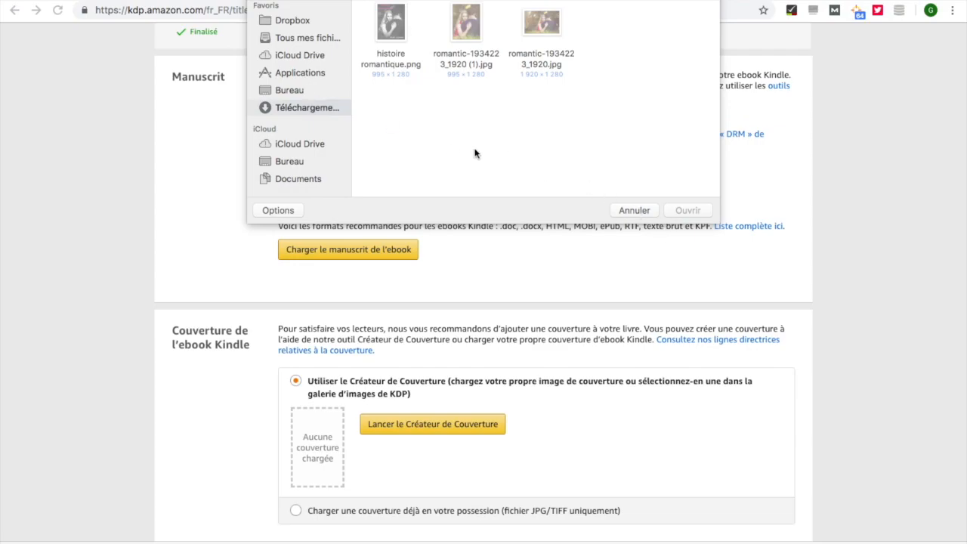
click(295, 90)
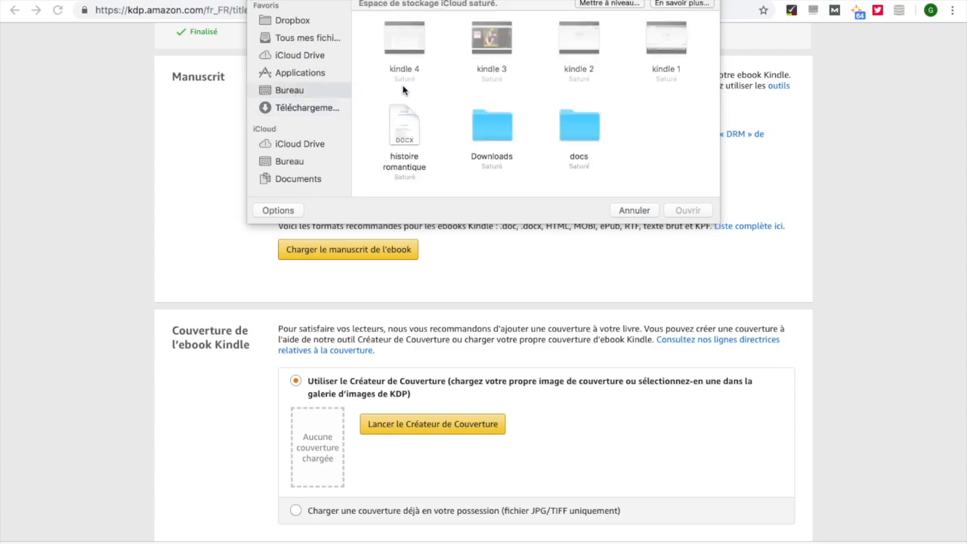
double_click(402, 123)
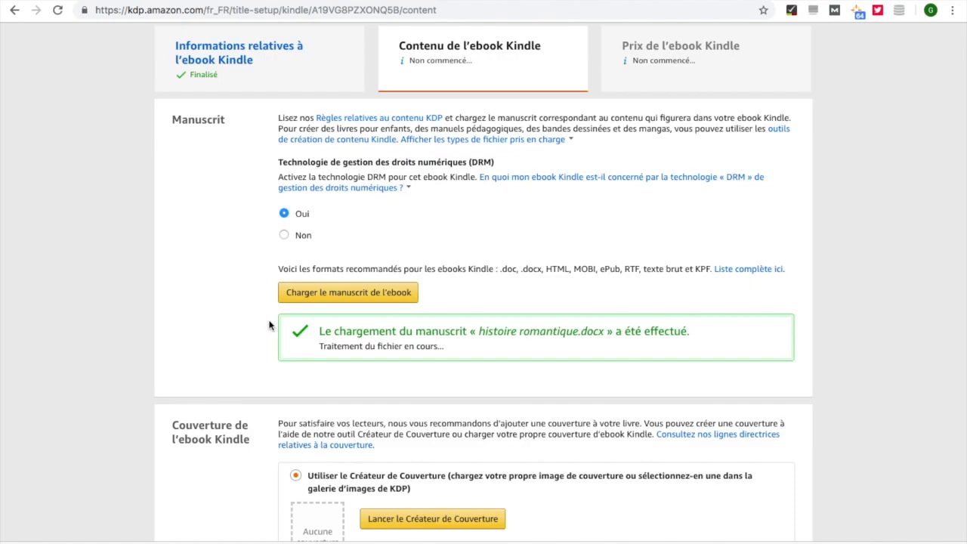
scroll(270, 325, down, 3)
scroll(270, 325, down, 5)
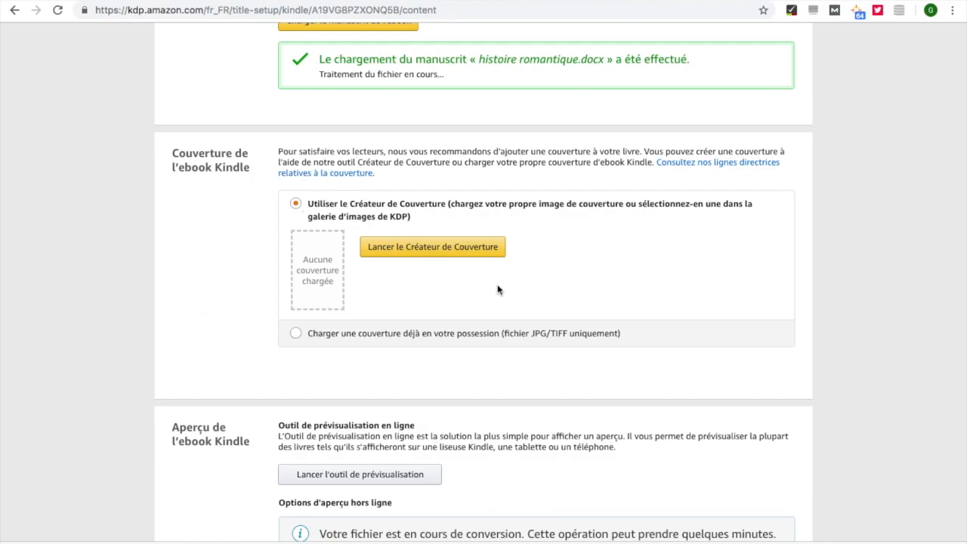
click(424, 250)
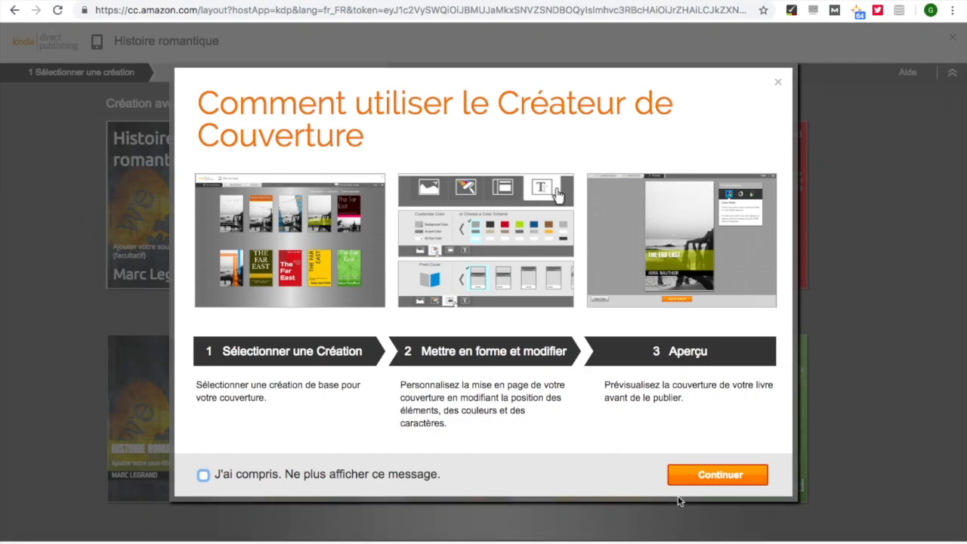
click(726, 474)
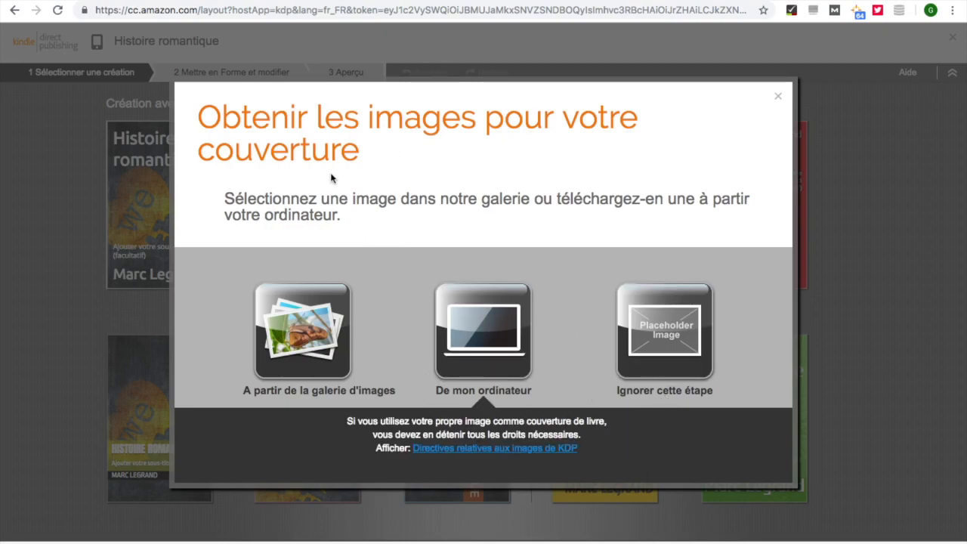
click(472, 350)
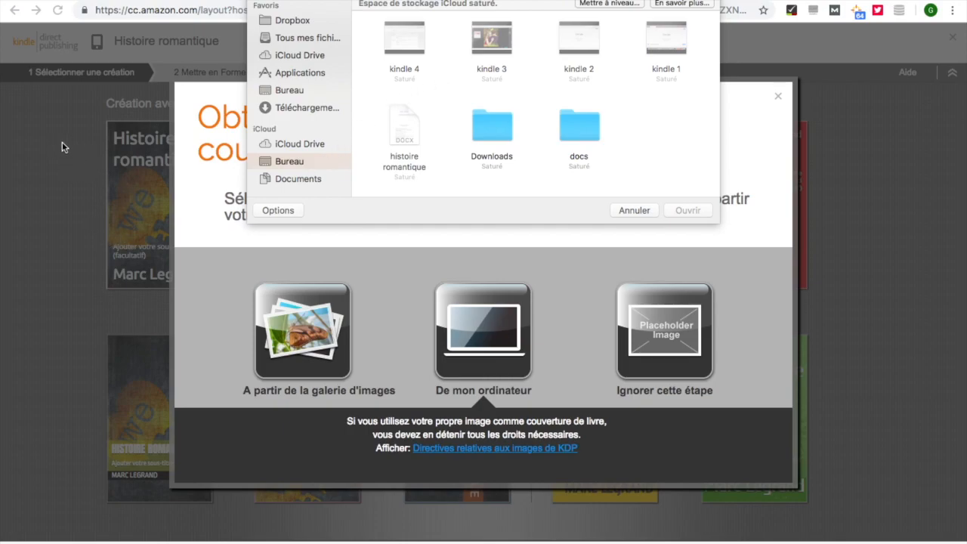
click(290, 91)
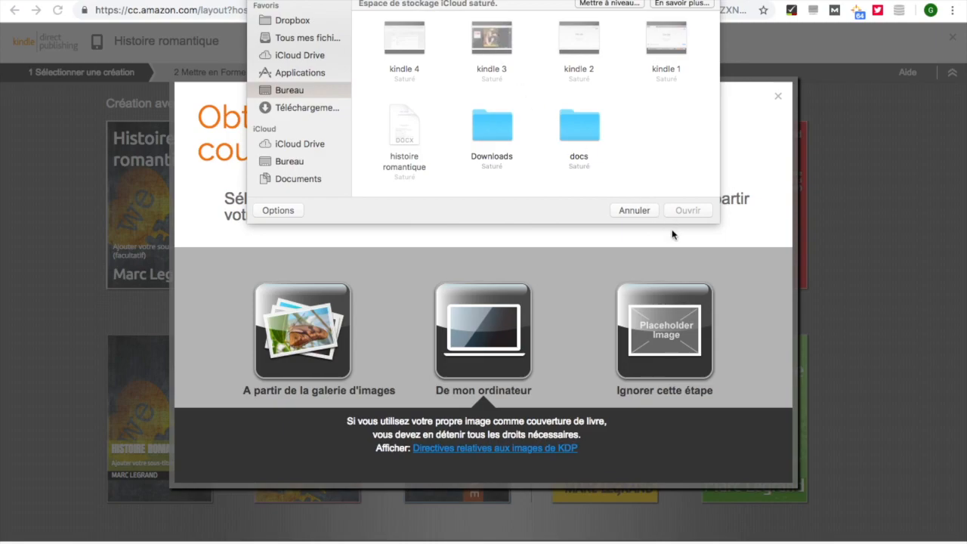
click(634, 211)
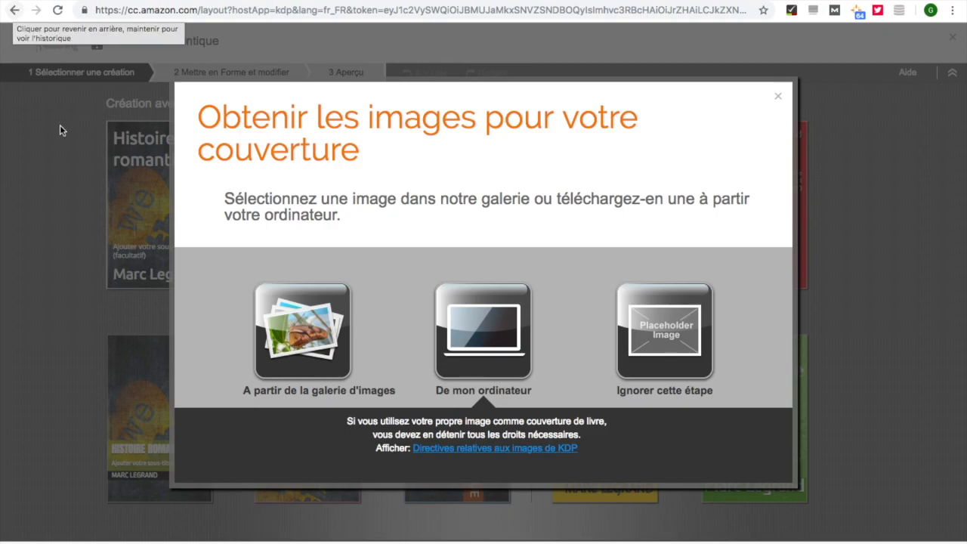
click(778, 96)
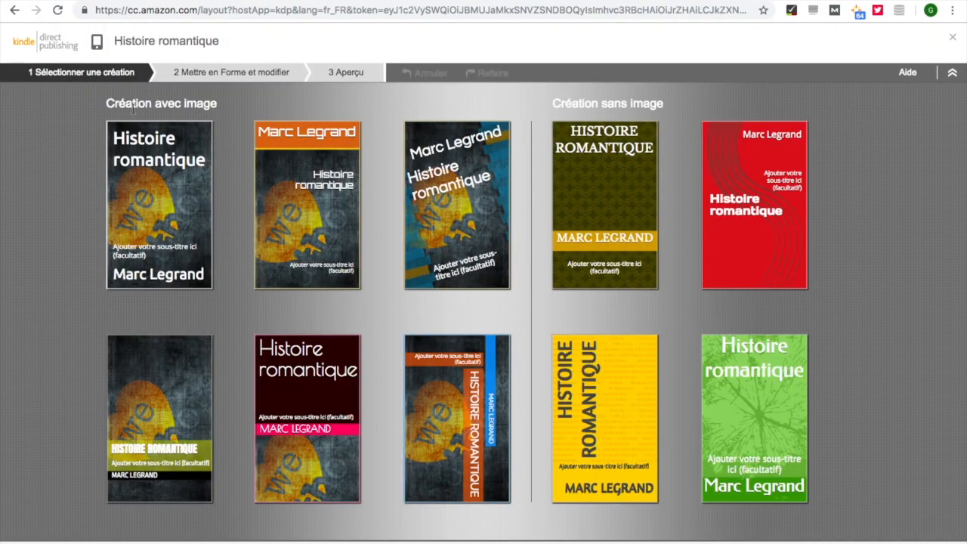
click(12, 10)
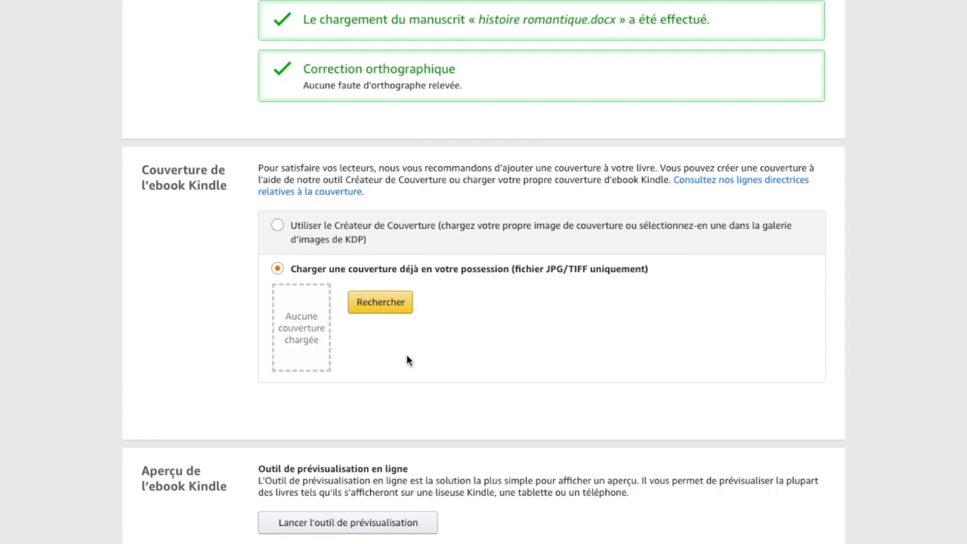
- Upload histoire romantique.jpg from the Téléchargements folder as the ebook's existing cover
click(382, 306)
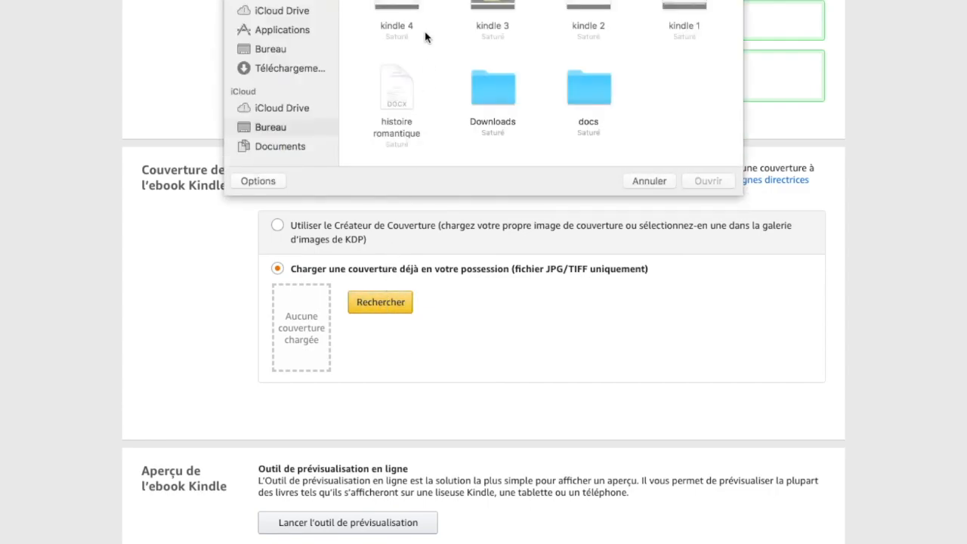
click(275, 68)
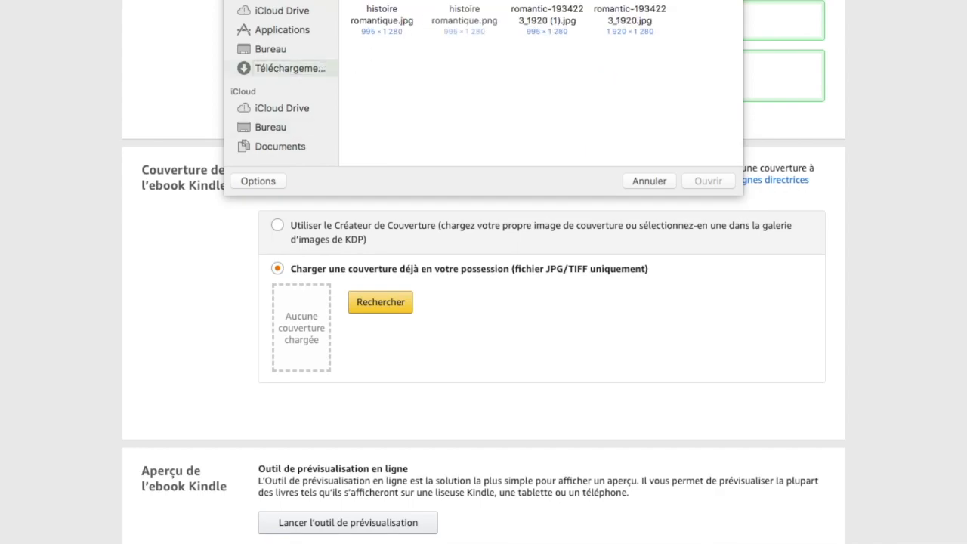
double_click(381, 14)
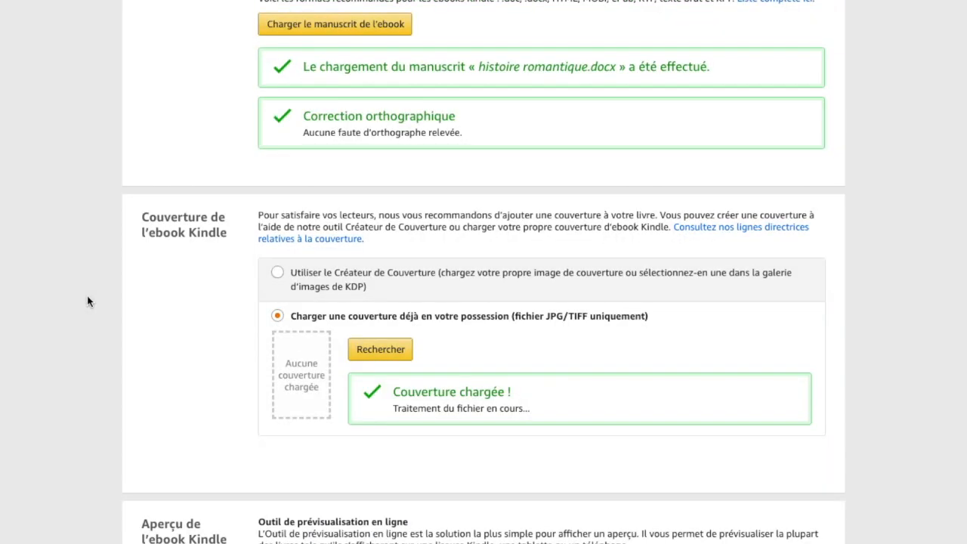
- Launch the online previewer and check the ebook's cover, title, copyright and story pages on the tablet display
scroll(87, 301, down, 3)
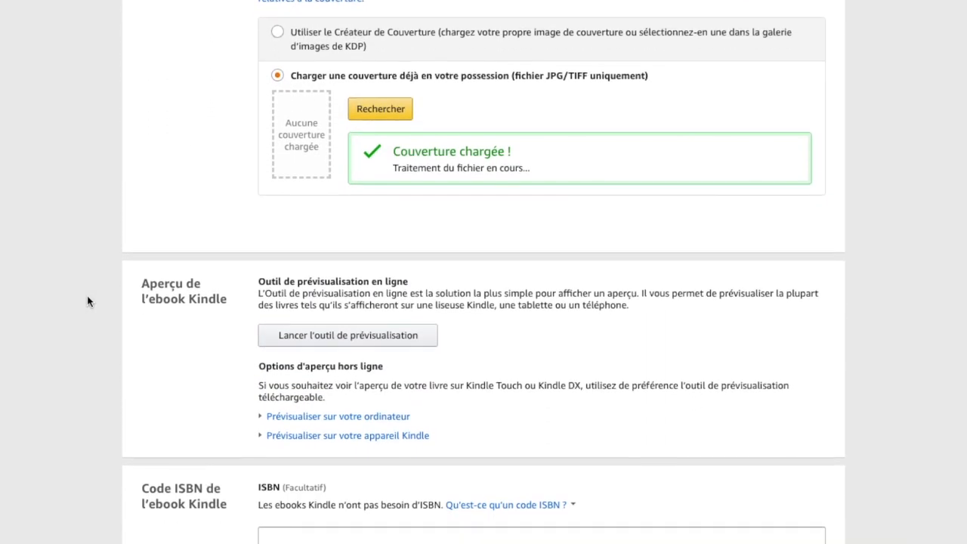
scroll(87, 300, up, 4)
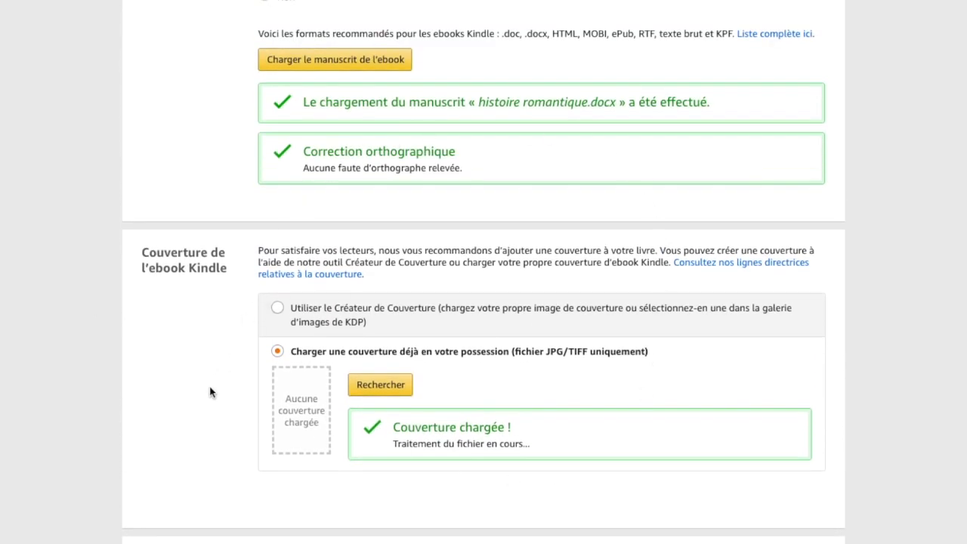
scroll(210, 391, down, 5)
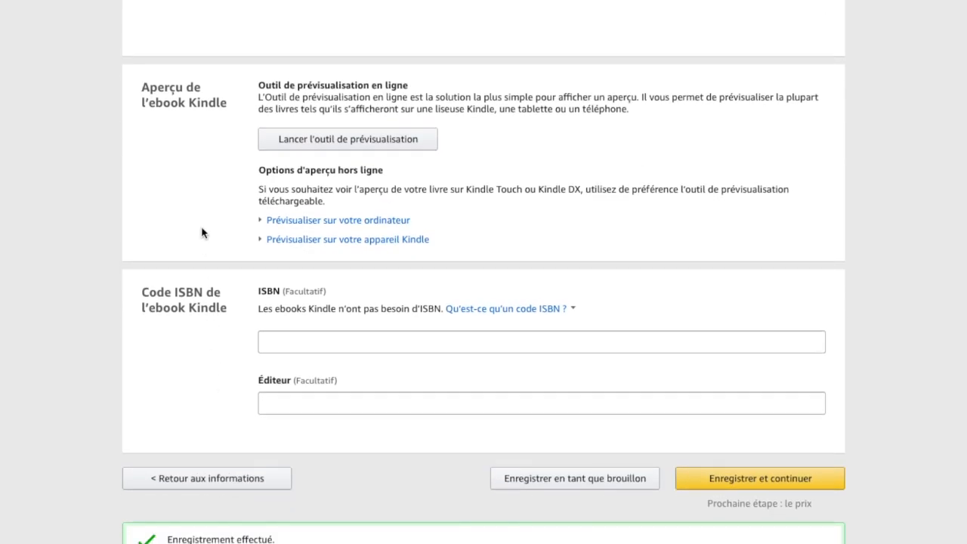
scroll(209, 192, up, 1)
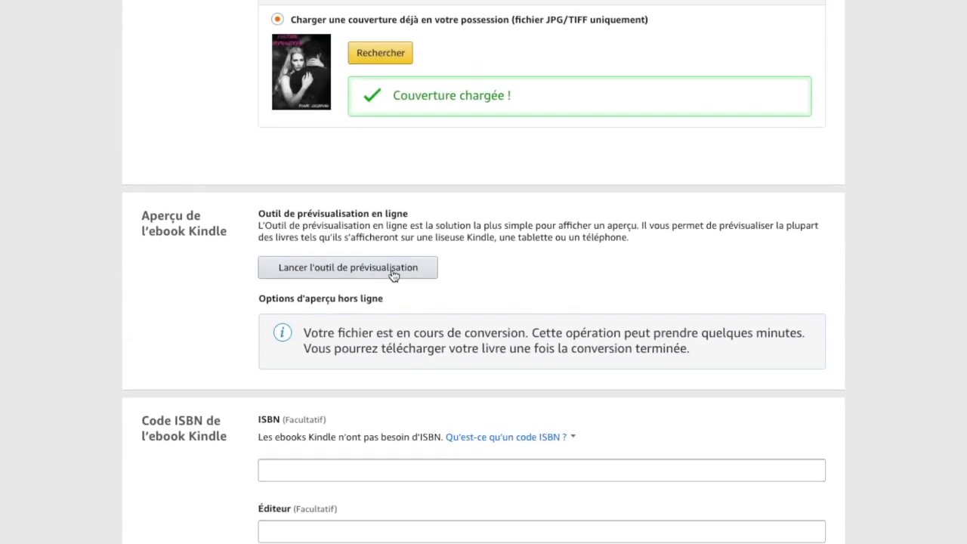
click(347, 267)
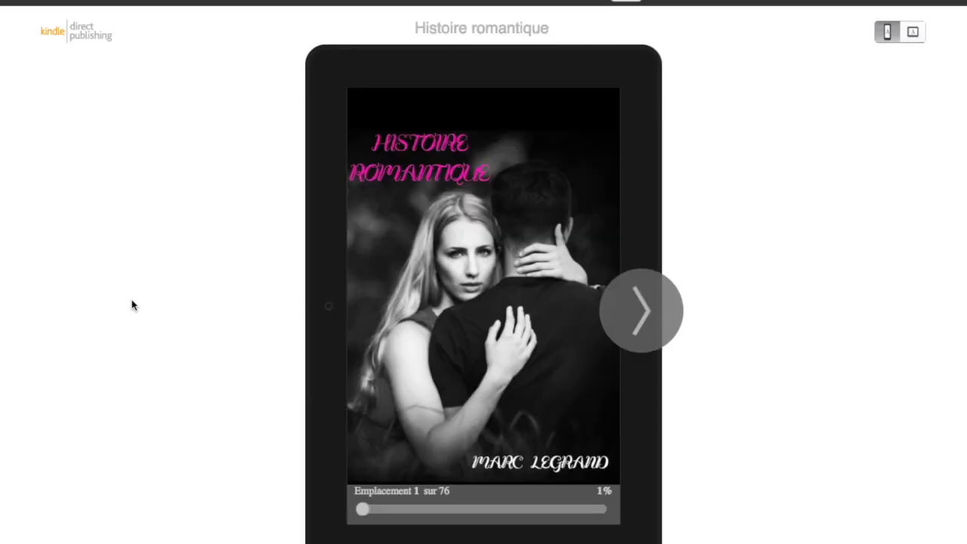
scroll(783, 65, down, 1)
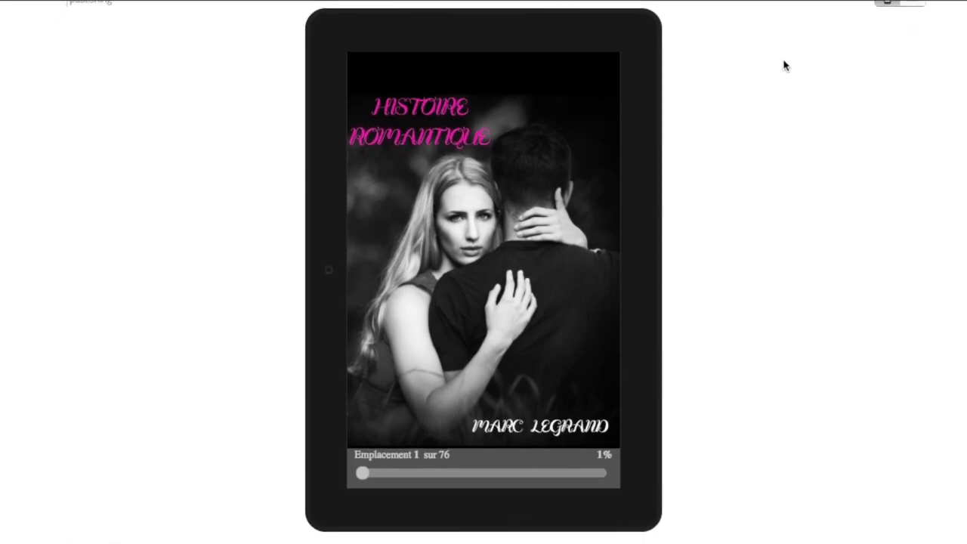
scroll(738, 213, up, 2)
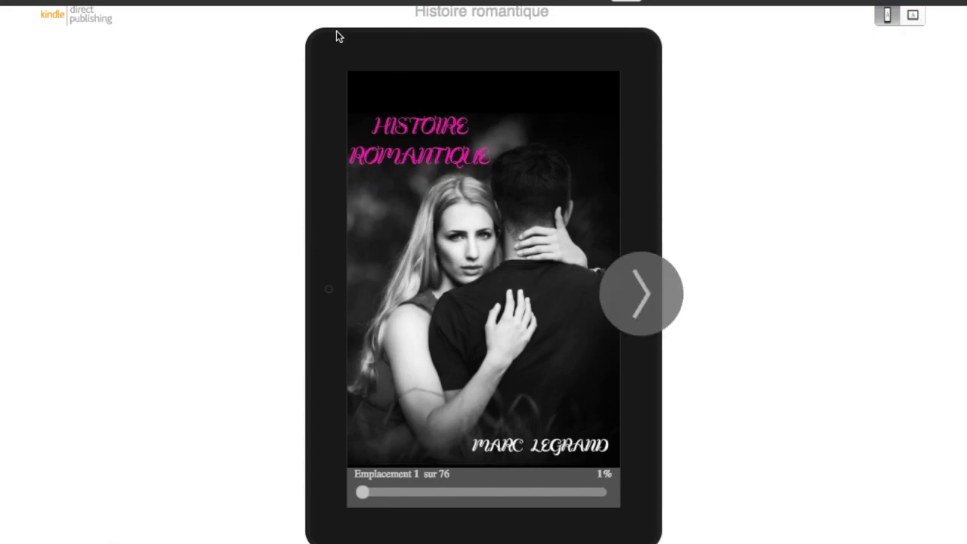
click(647, 301)
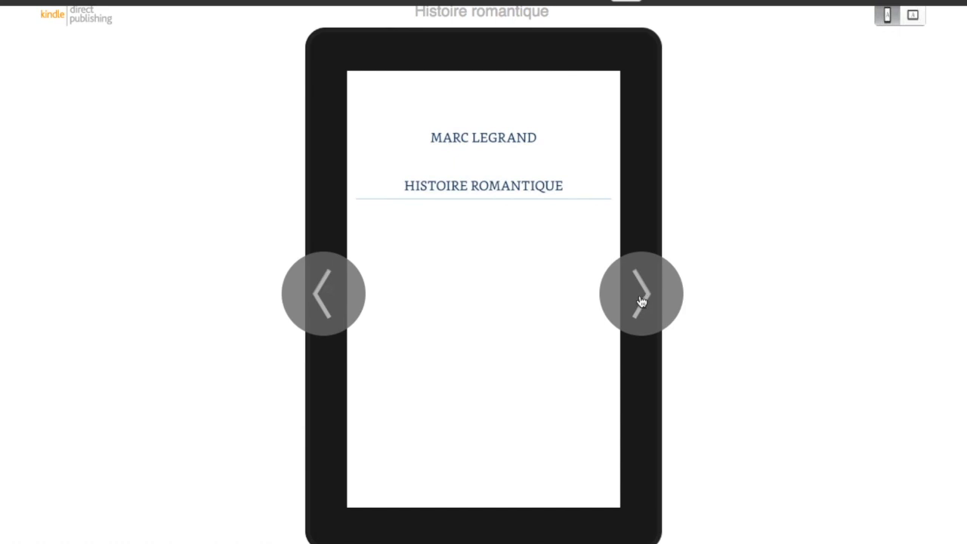
click(641, 300)
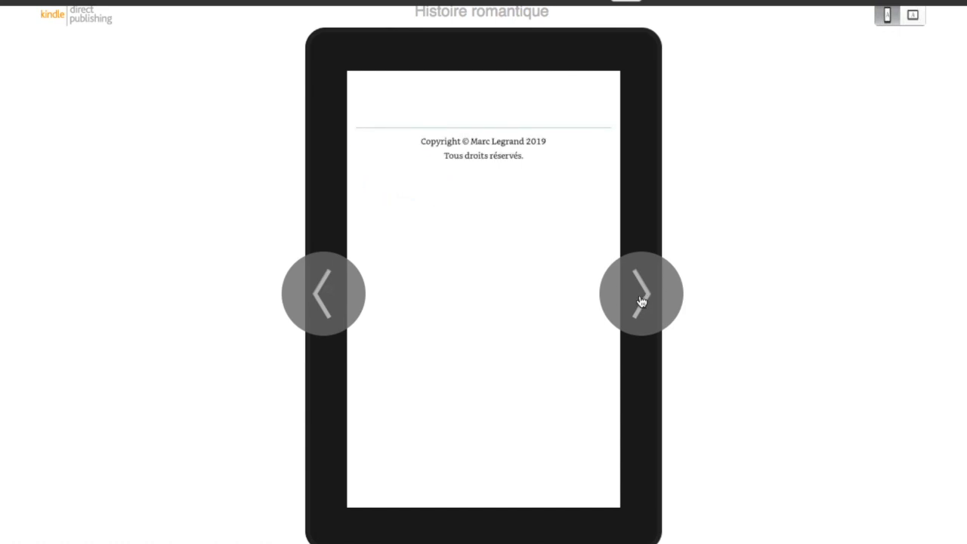
click(641, 301)
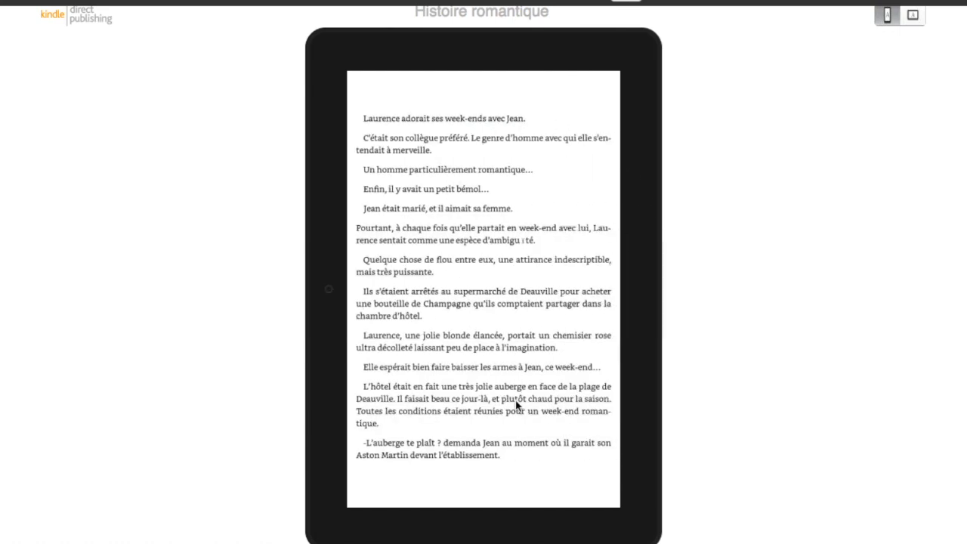
click(627, 302)
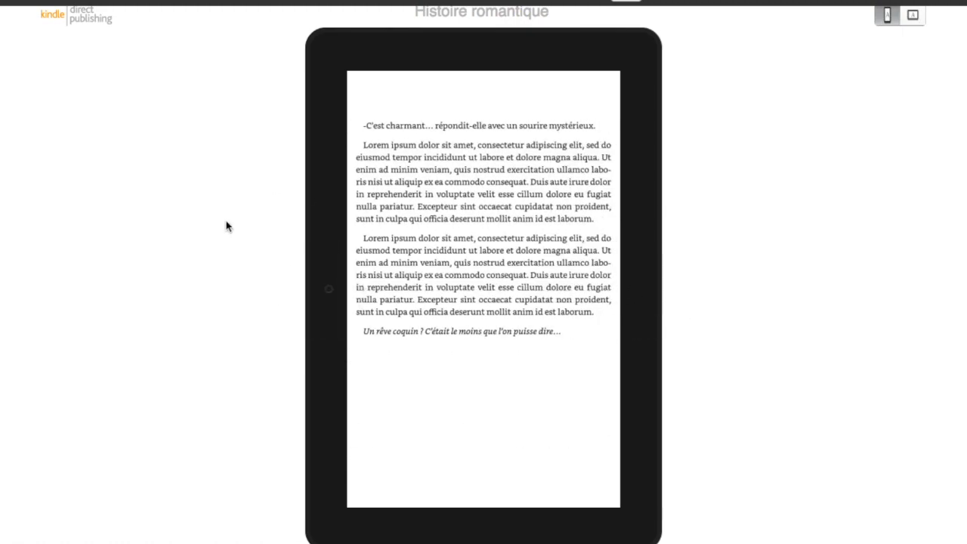
click(307, 296)
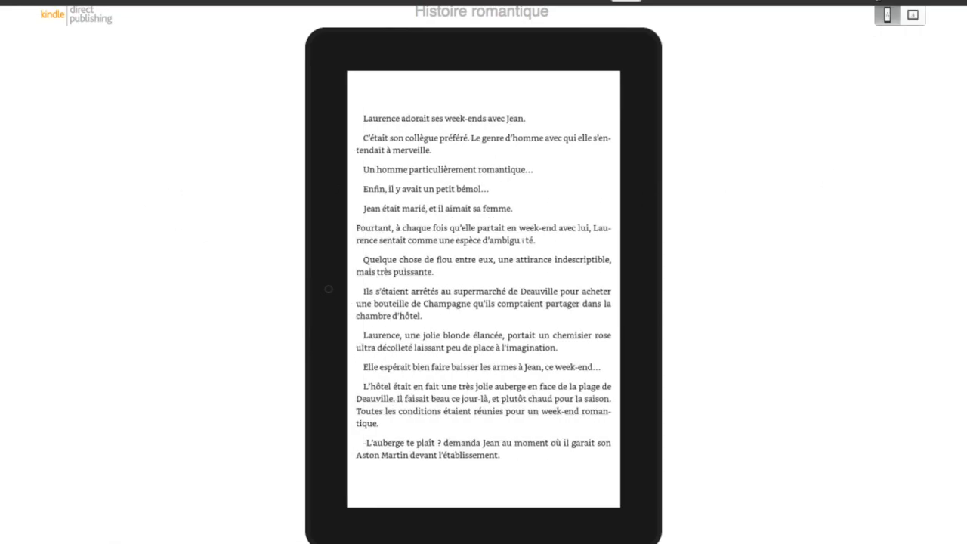
- Switch the preview to a phone display, page back to the title page and return to the ebook content page
click(877, 0)
click(818, 9)
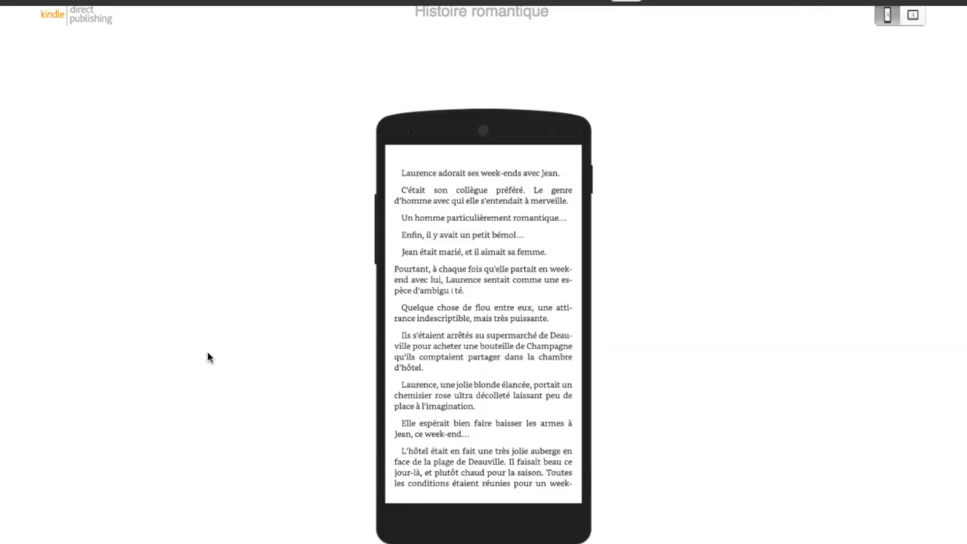
click(386, 301)
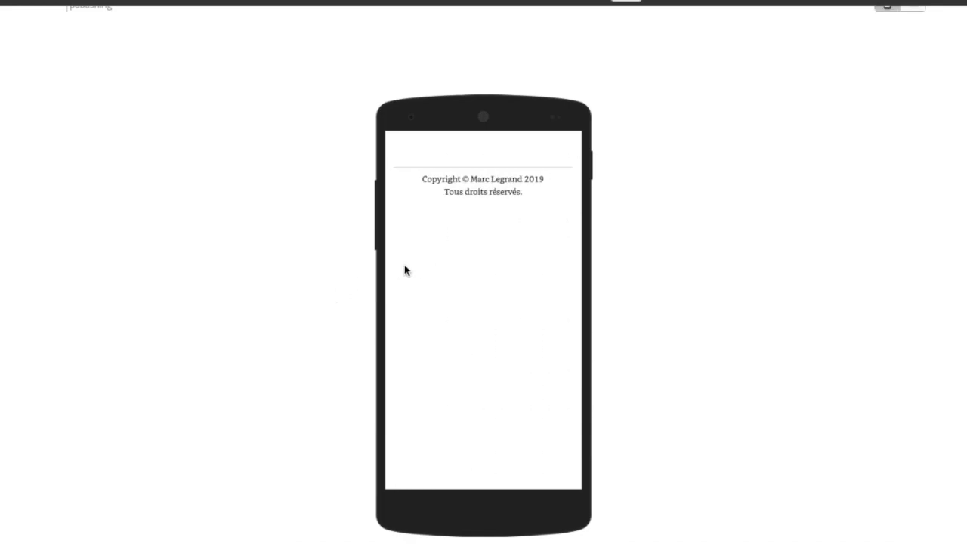
click(382, 286)
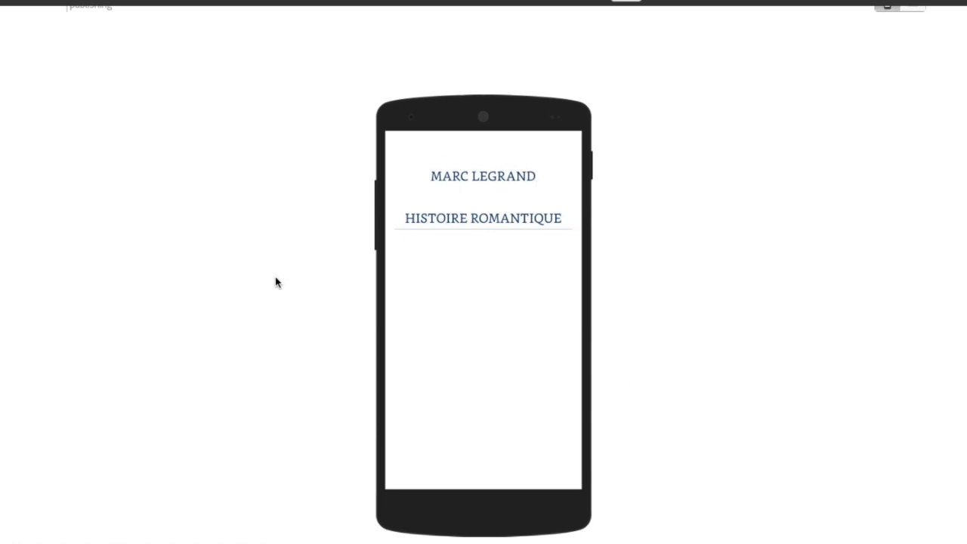
scroll(88, 119, up, 1)
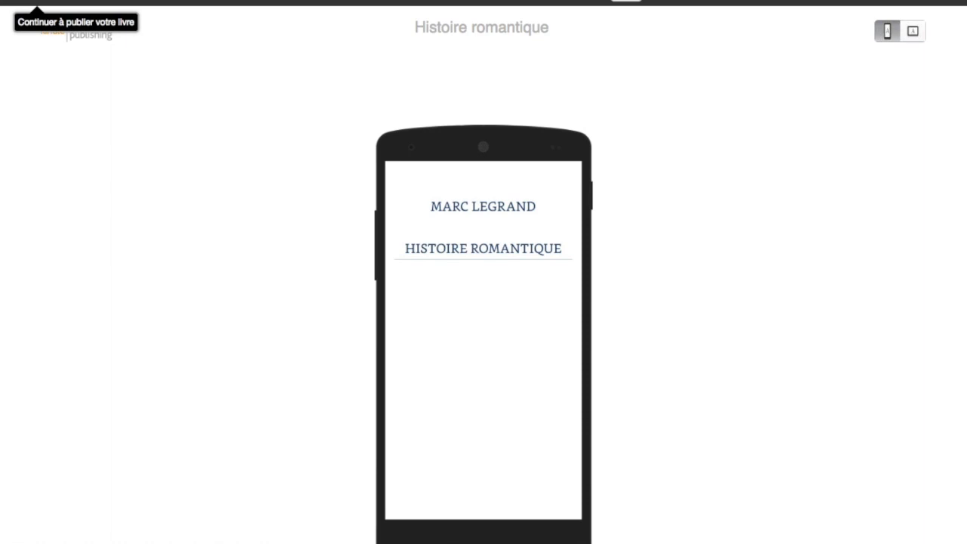
click(26, 2)
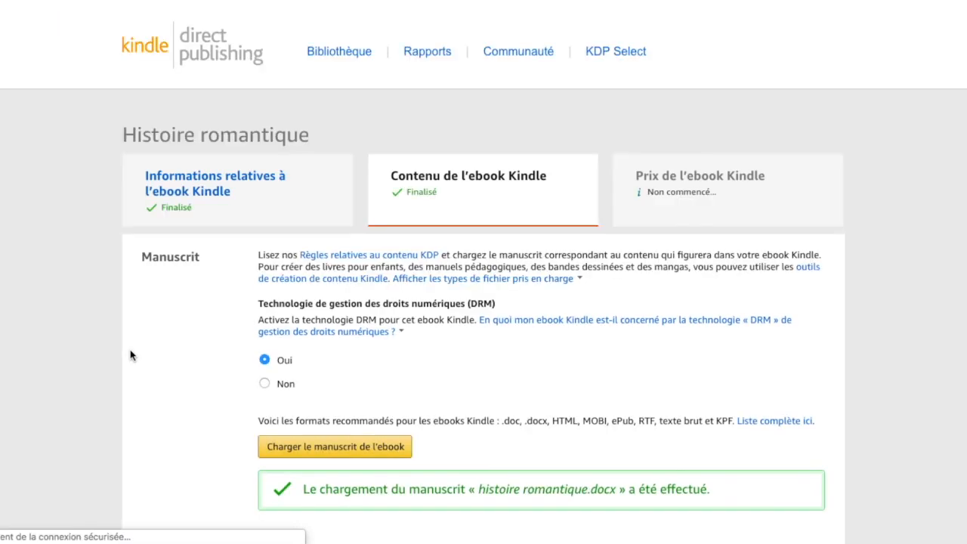
- Save the ebook content with the ISBN and publisher fields left blank and continue to the pricing page
scroll(130, 355, down, 5)
scroll(130, 355, down, 6)
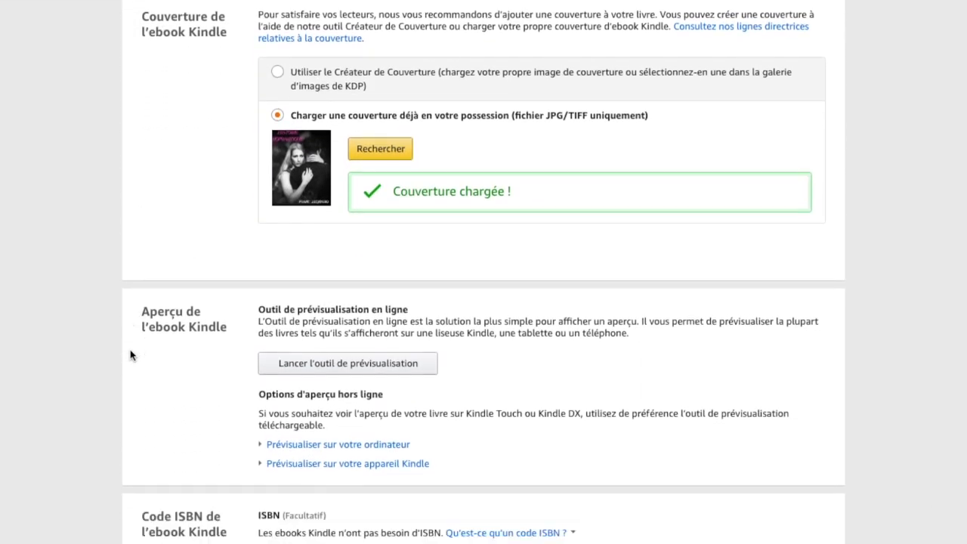
scroll(130, 356, down, 3)
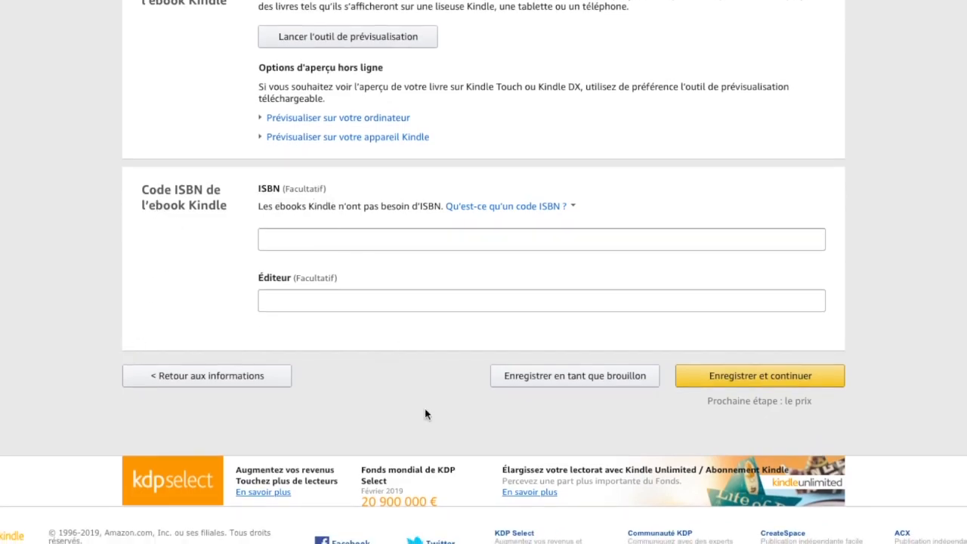
click(778, 378)
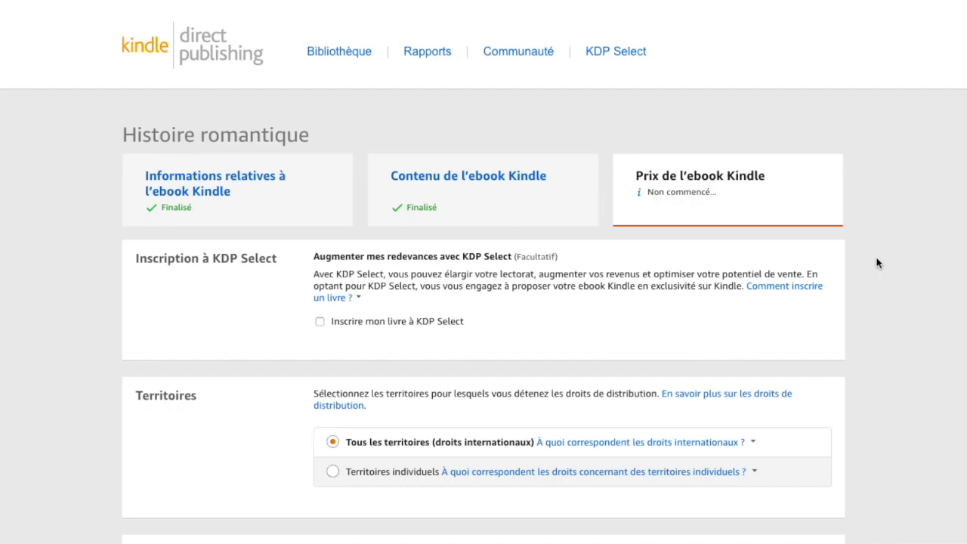
- Enroll the book in KDP Select on the pricing page
scroll(877, 263, down, 3)
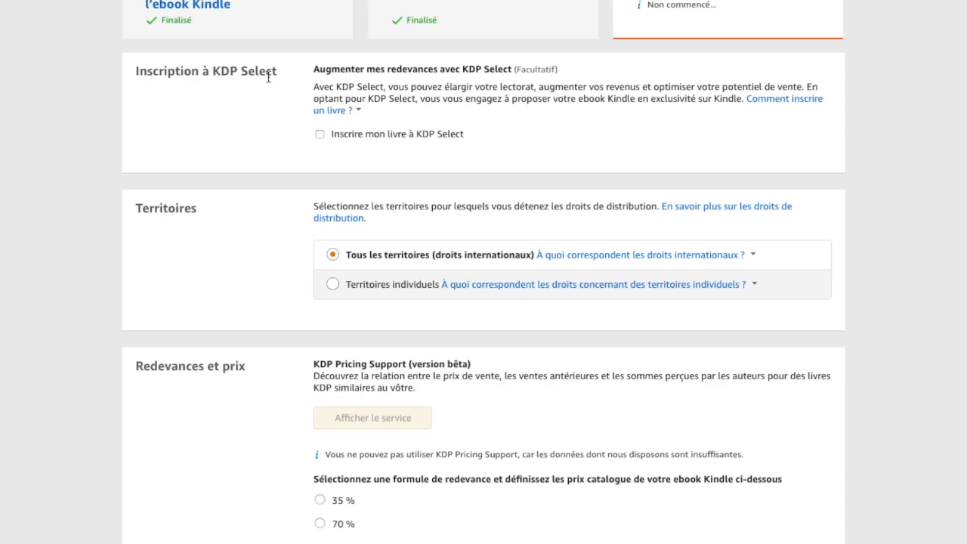
scroll(77, 182, up, 1)
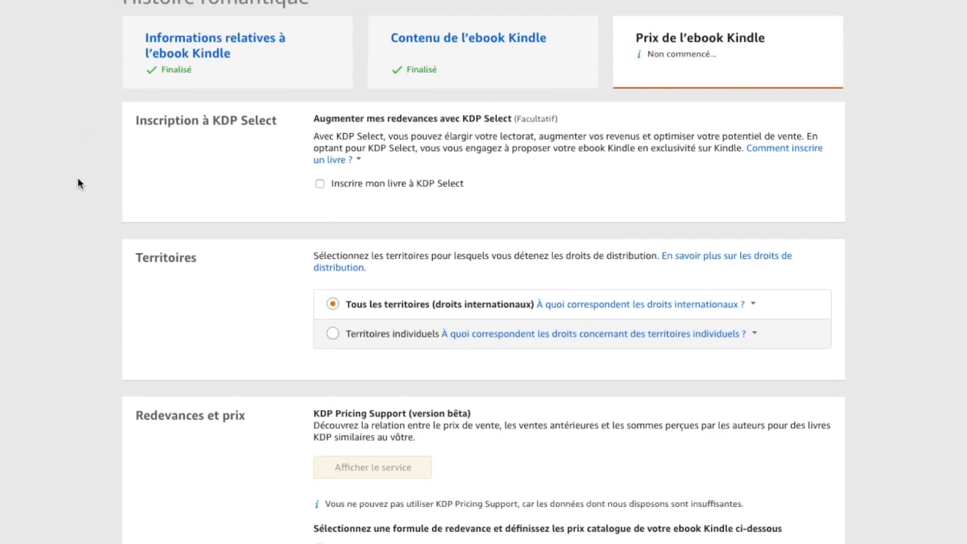
click(320, 186)
- Keep worldwide distribution rights and set the primary marketplace to Amazon.fr in the royalties and pricing section
scroll(75, 344, down, 1)
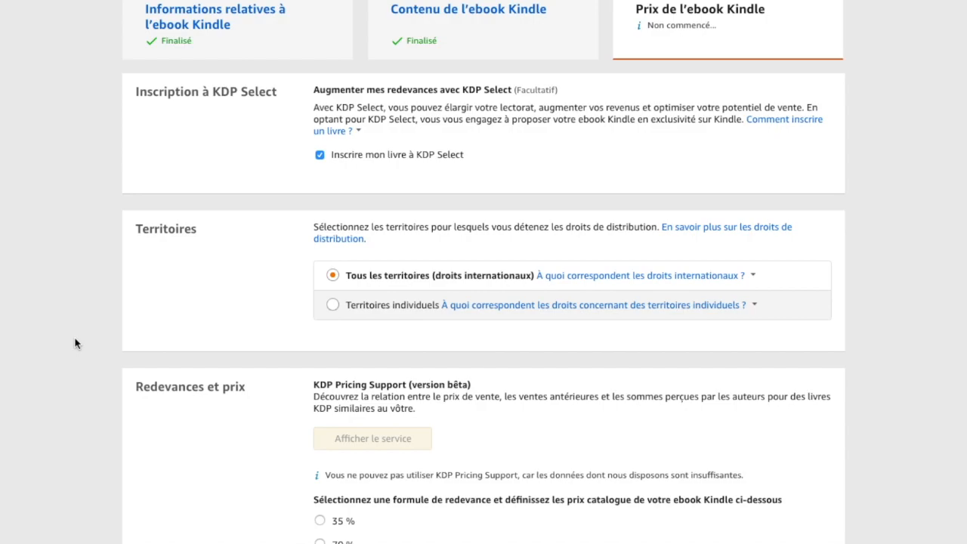
scroll(75, 344, down, 2)
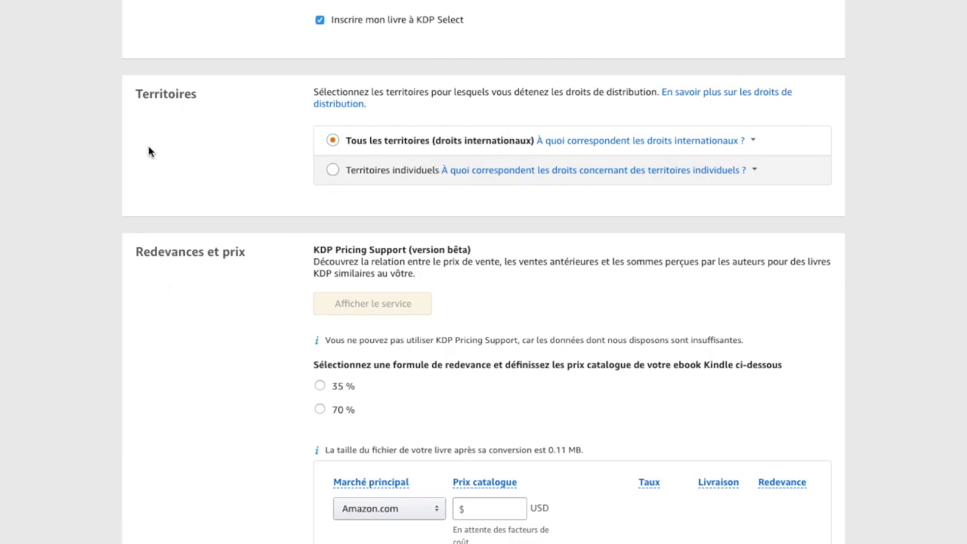
scroll(177, 244, down, 3)
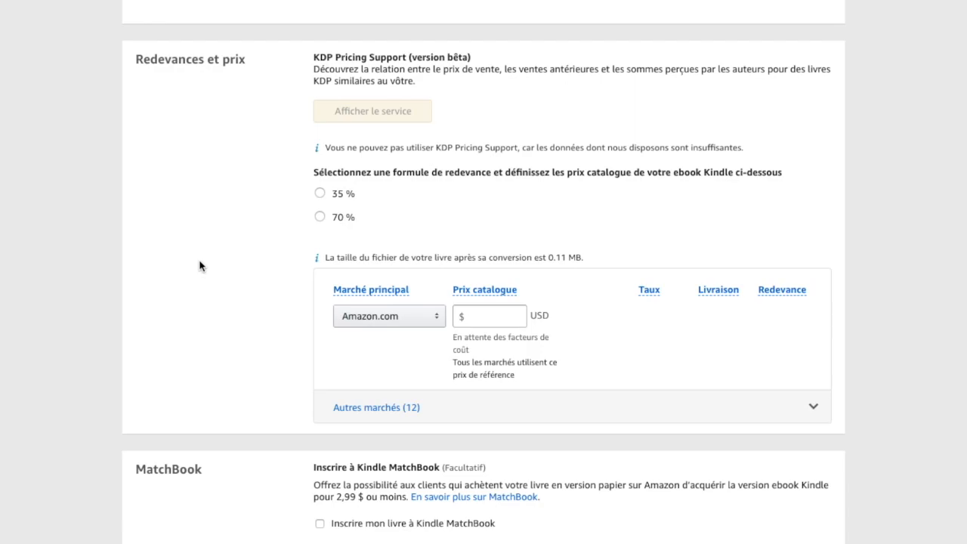
click(399, 324)
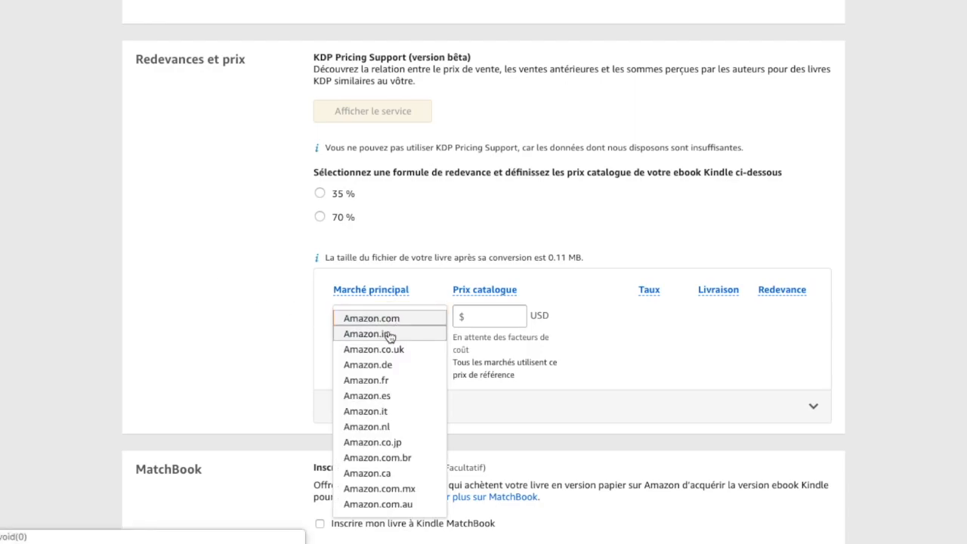
click(405, 385)
- Enter 2.99 EUR as the list price for the Amazon.fr marketplace
scroll(224, 254, down, 1)
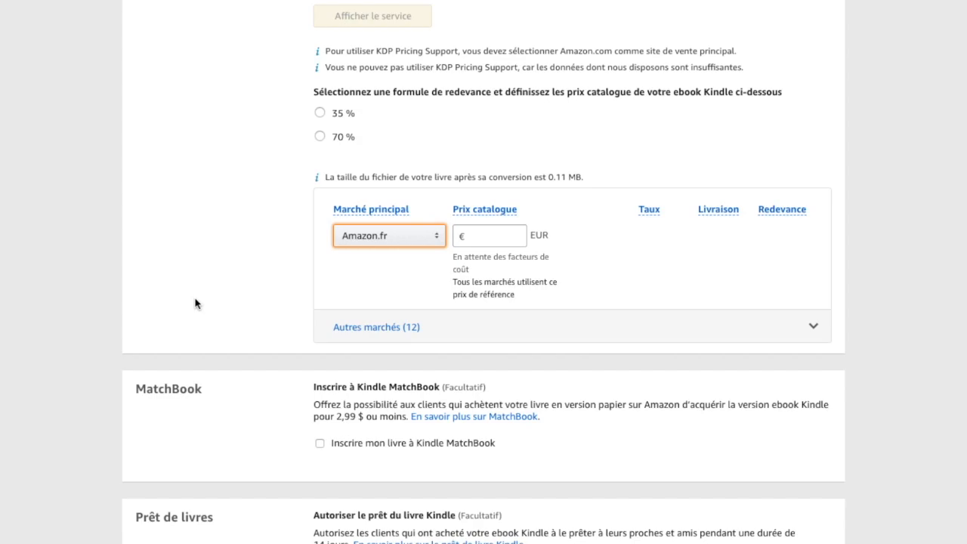
click(477, 240)
text(2.)
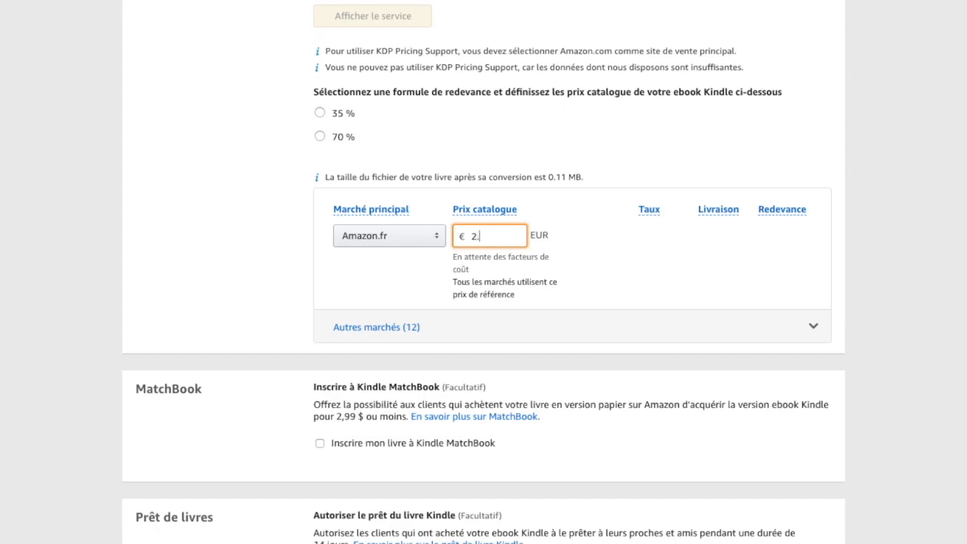
text(99)
drag(498, 236, 465, 238)
click(229, 285)
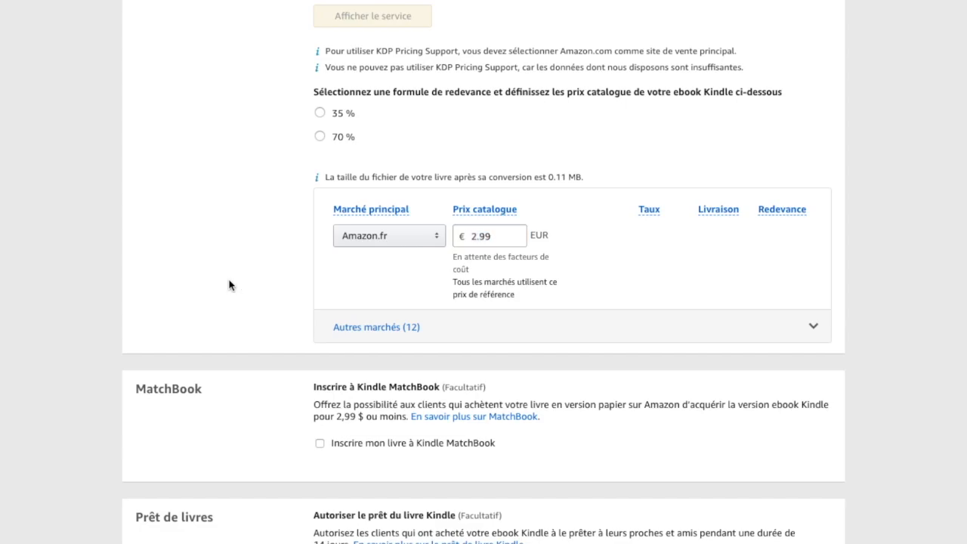
- Choose the 70 % royalty plan and rewrite the Amazon.fr list price with a decimal comma as 2,99 EUR
click(342, 139)
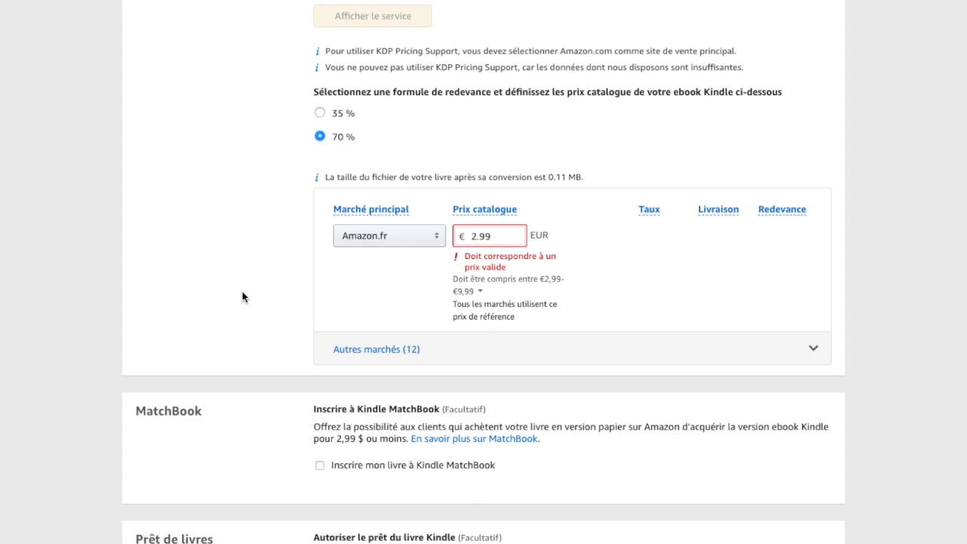
click(480, 237)
key(BackSpace)
text(,)
click(299, 226)
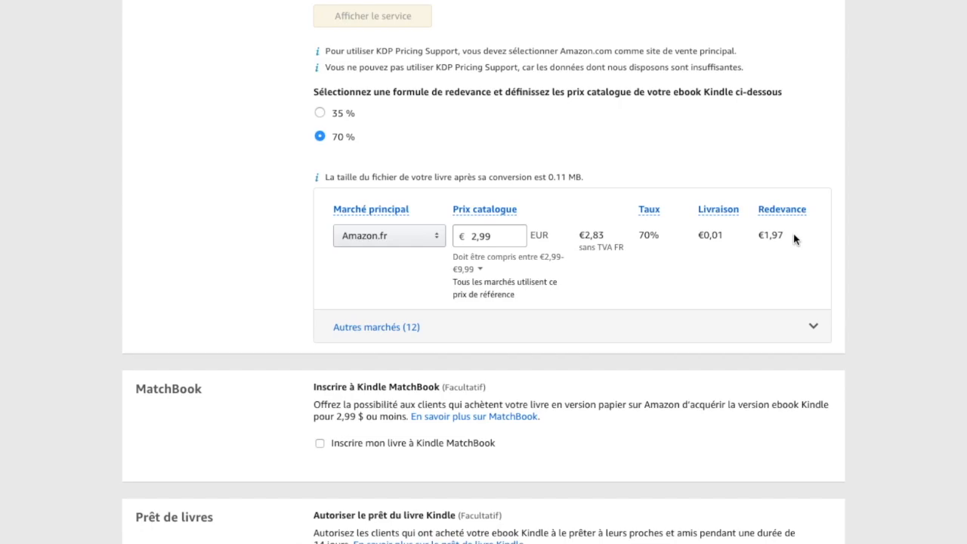
- Expand the 12 other marketplaces and review their prices and royalties, then the MatchBook, book lending, terms and account information sections
click(378, 334)
scroll(203, 244, down, 3)
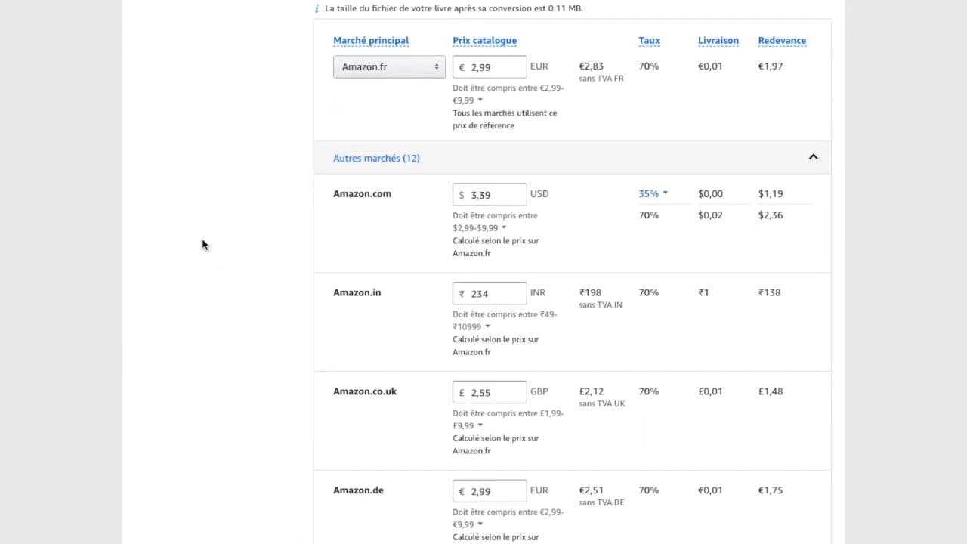
scroll(203, 244, down, 3)
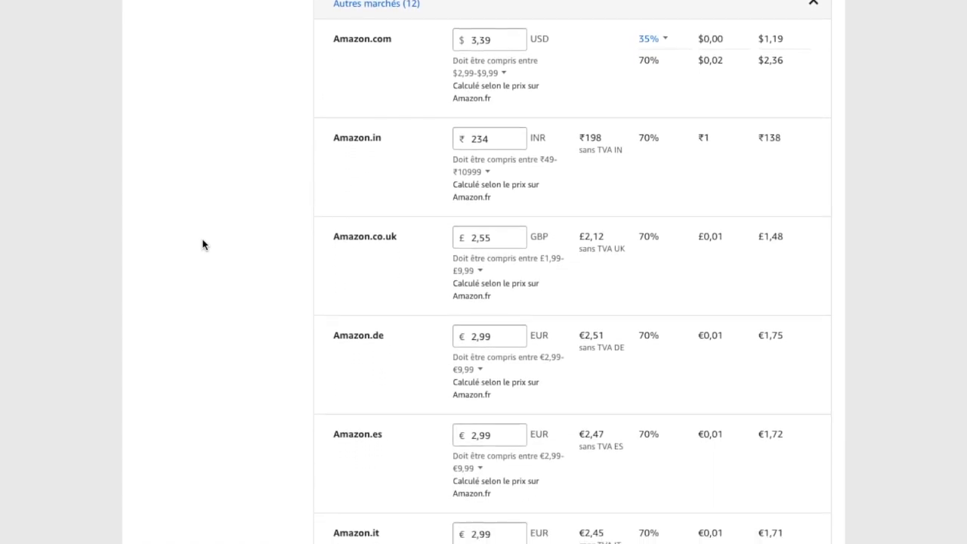
scroll(203, 244, down, 6)
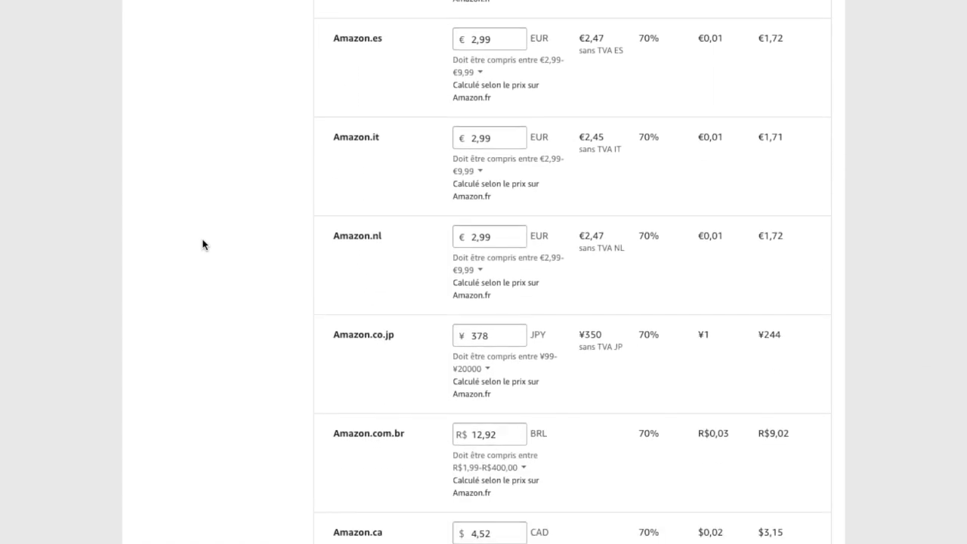
scroll(202, 244, down, 8)
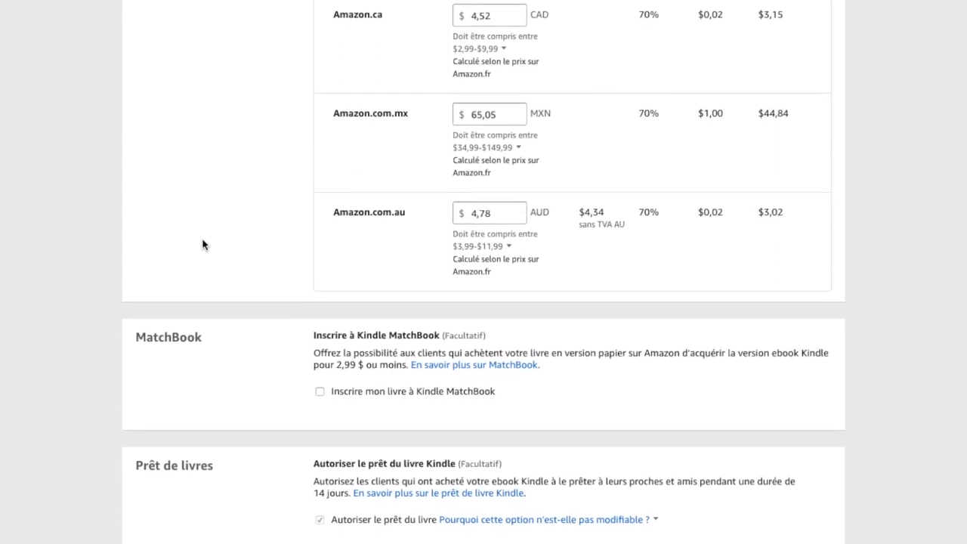
scroll(203, 244, down, 2)
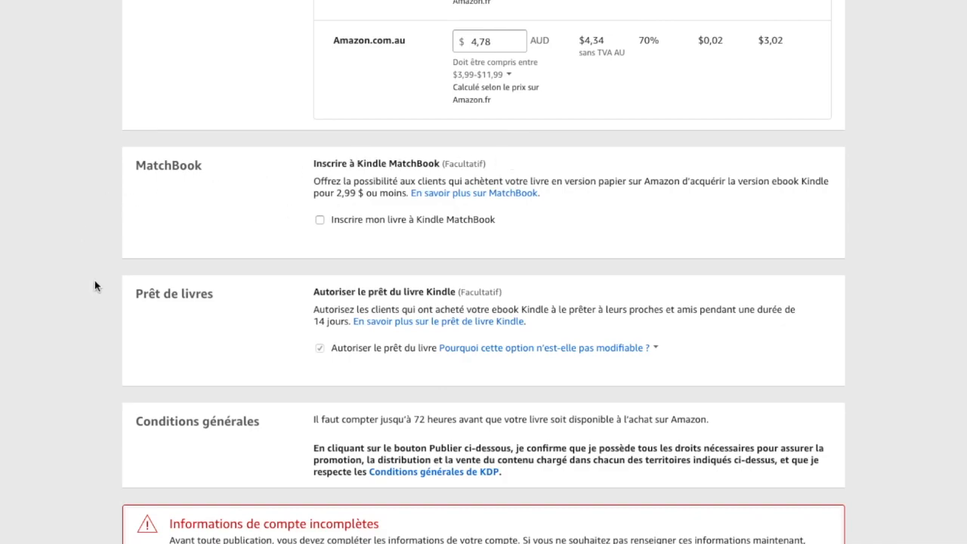
scroll(94, 286, down, 2)
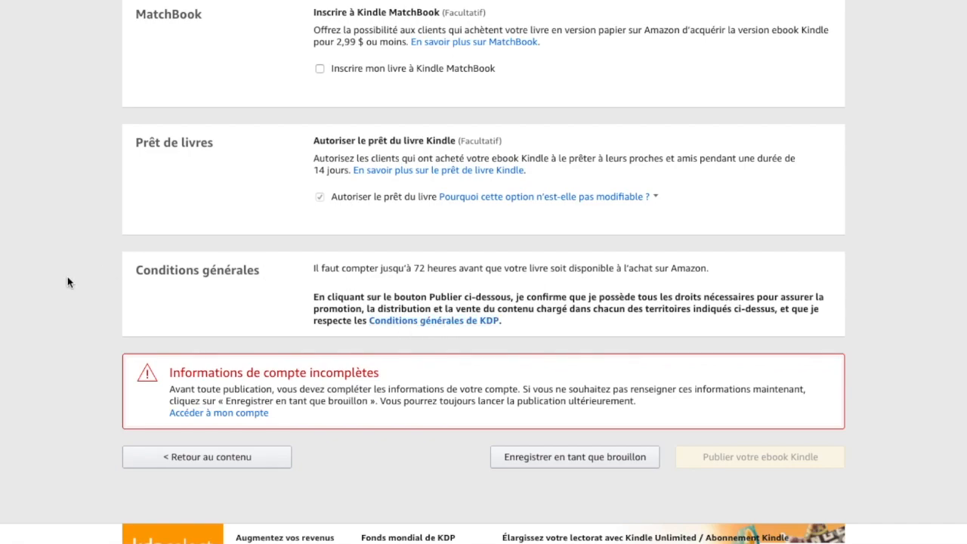
scroll(68, 277, down, 1)
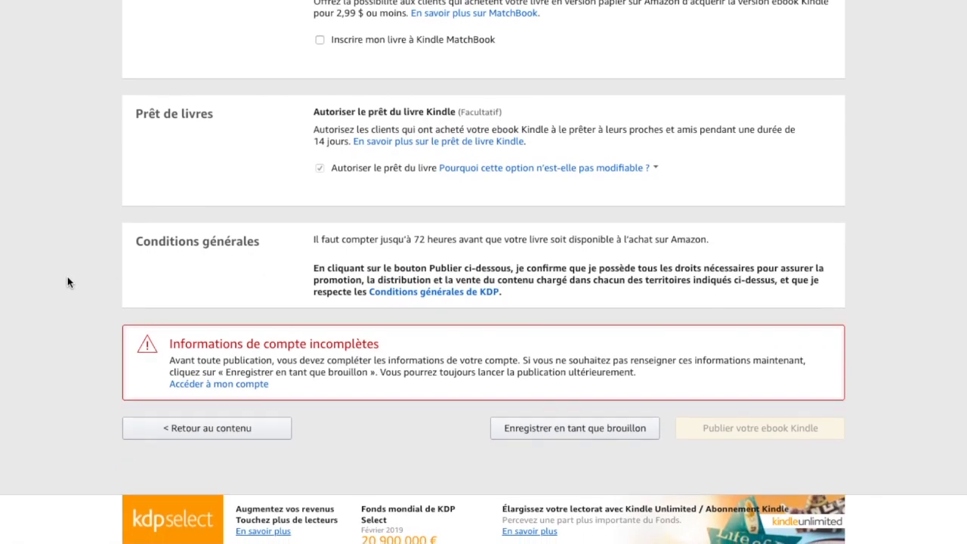
scroll(67, 278, down, 2)
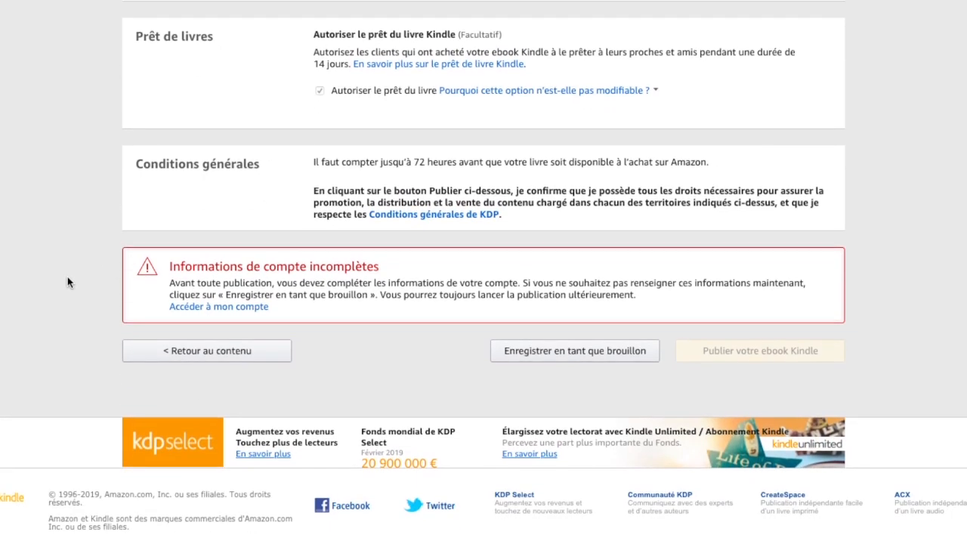